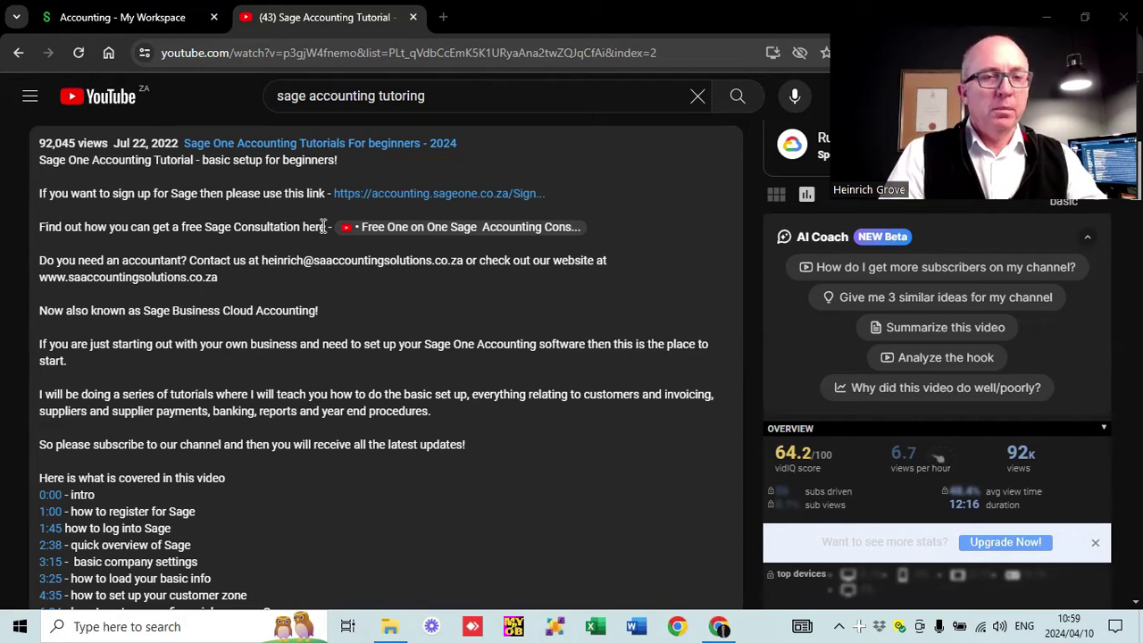
- Open the accounting.sageone.co.za sign-up link from the YouTube video description in a new tab
click(427, 194)
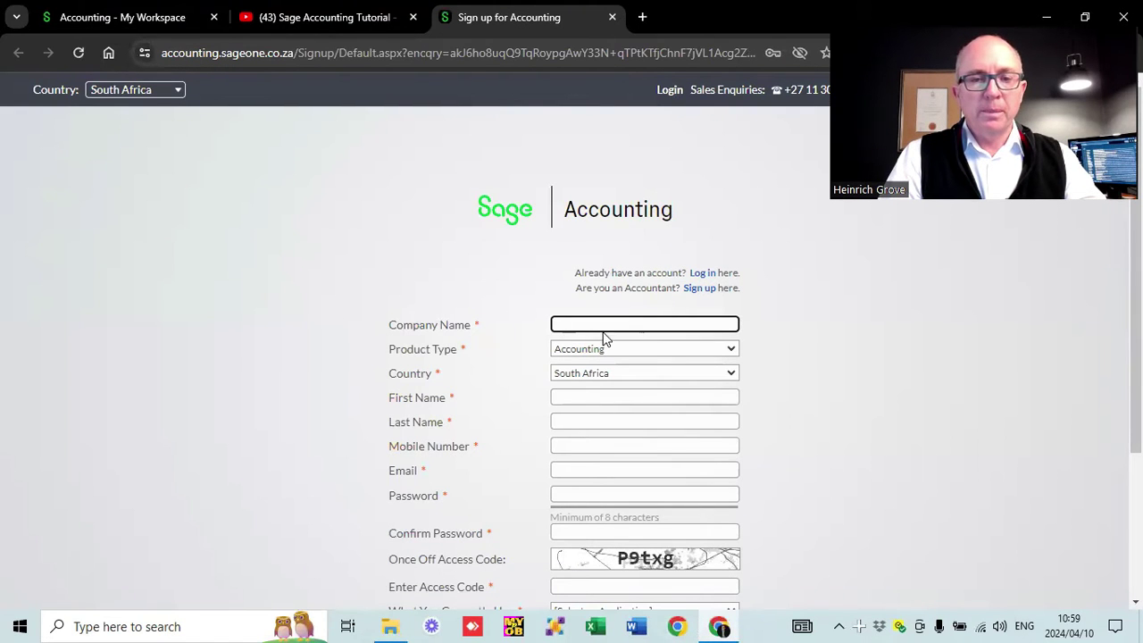
- Select the product referral reference in My Profile's Billing Address and Contact Details
scroll(492, 390, down, 2)
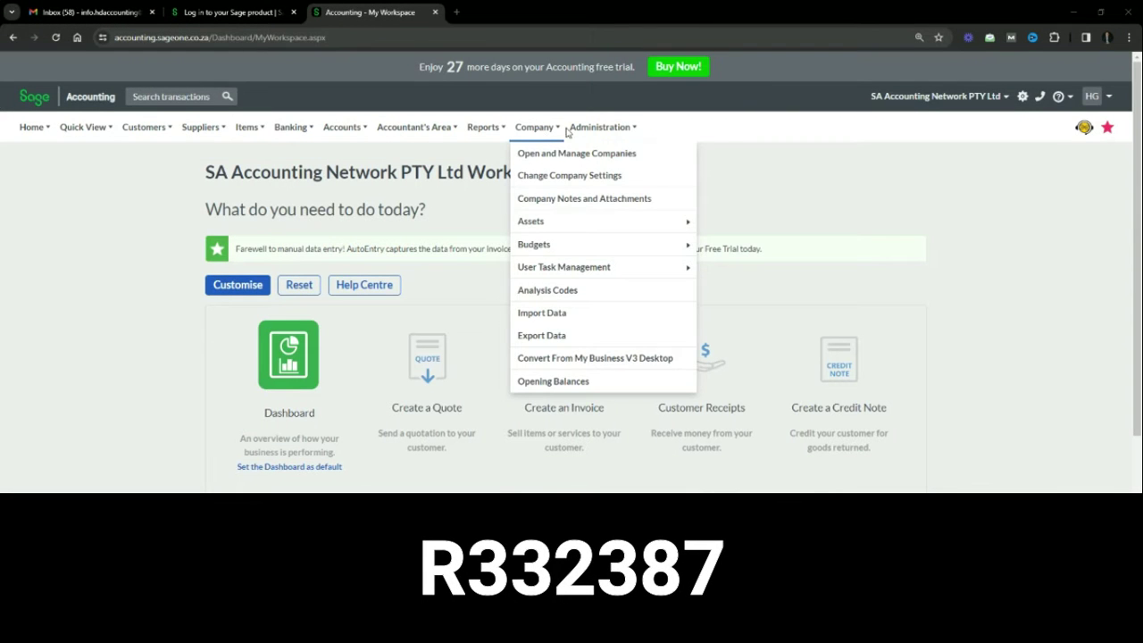
mouse_move(602, 131)
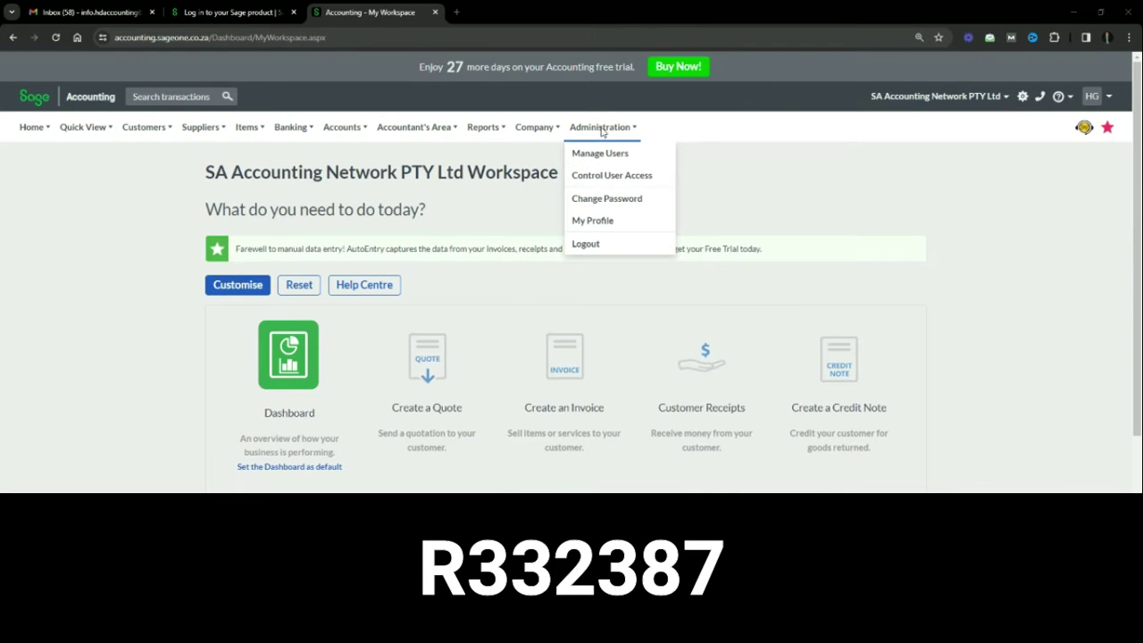
click(600, 224)
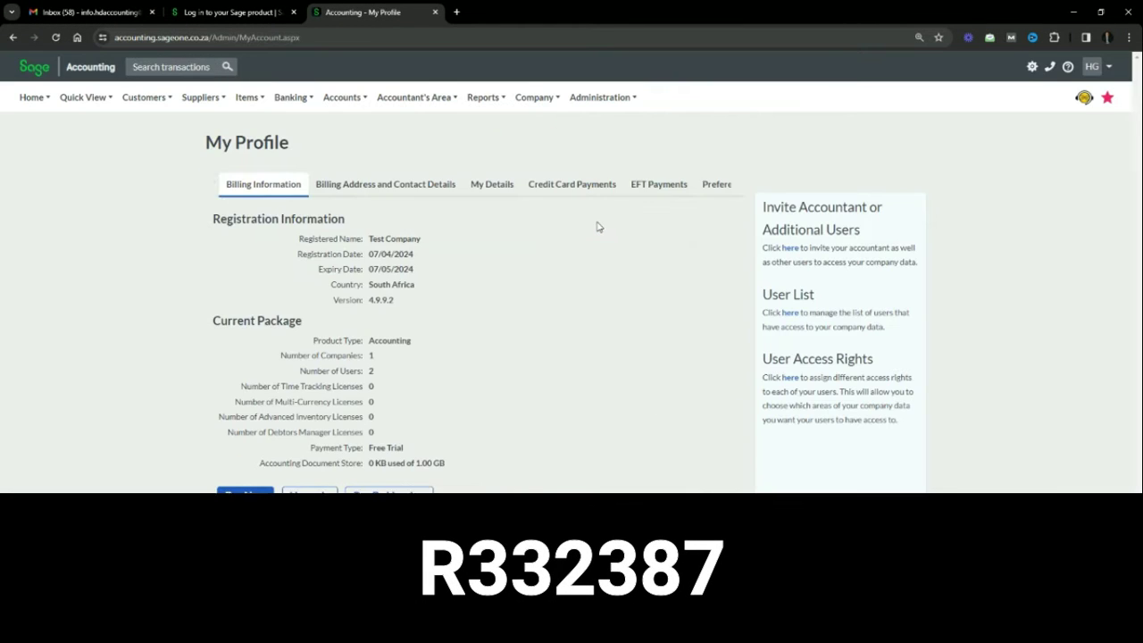
click(399, 195)
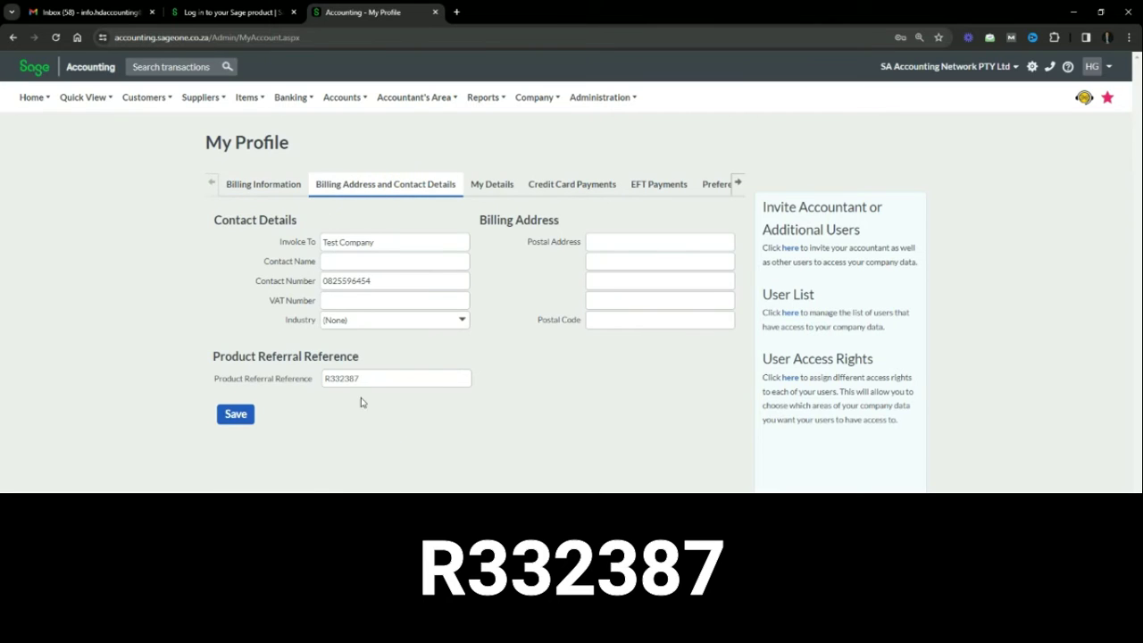
double_click(375, 378)
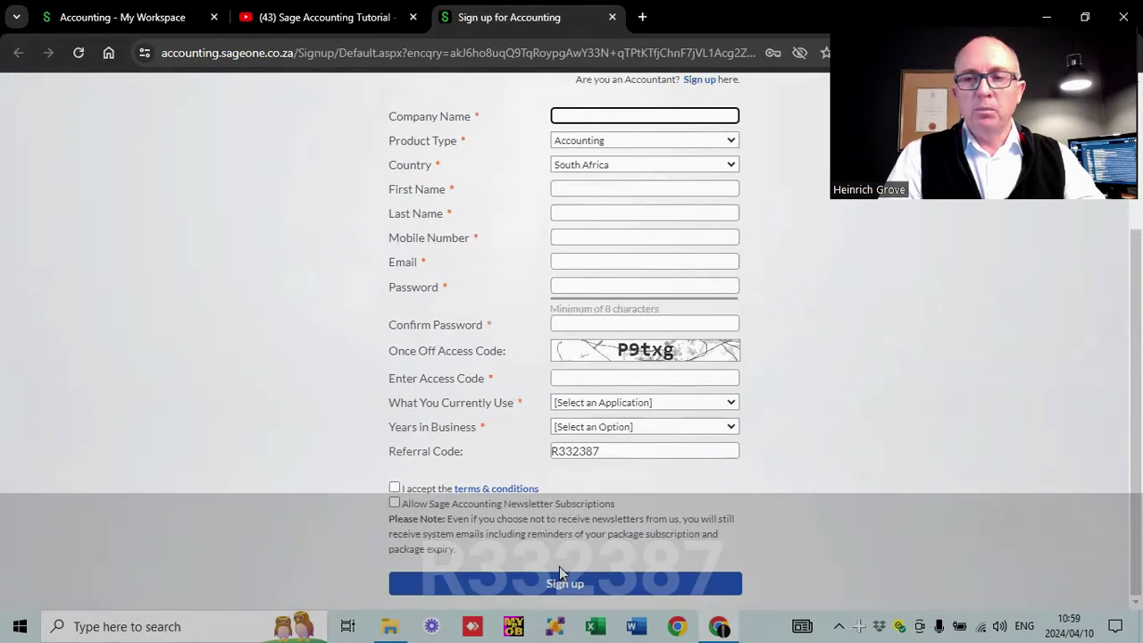
- Close the YouTube video tab and the Sage sign-up tab
scroll(427, 420, up, 3)
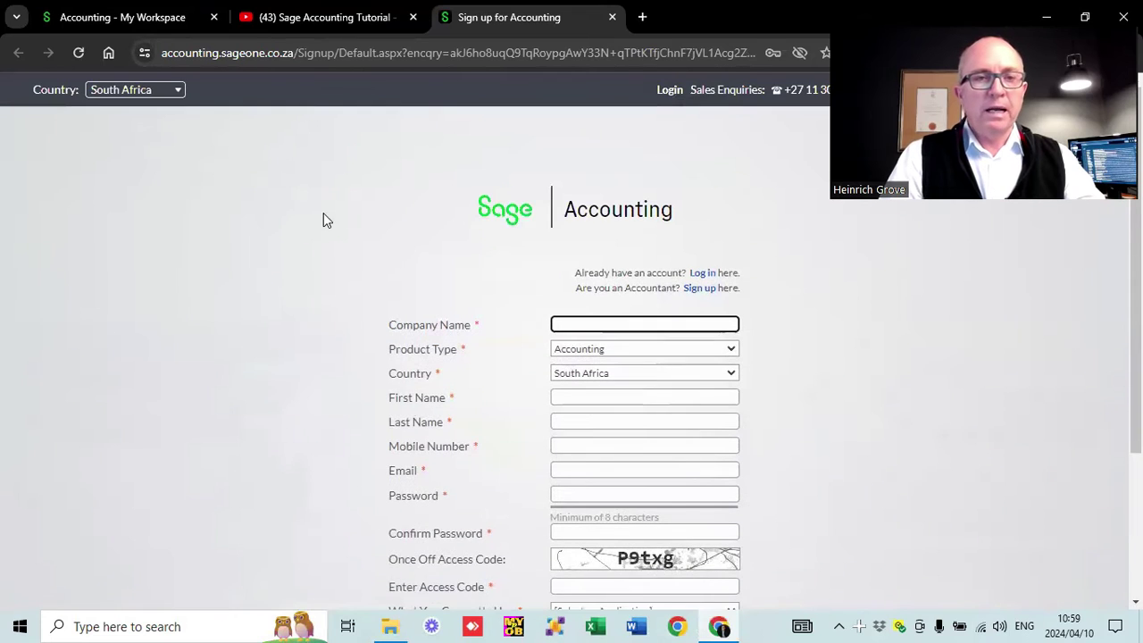
click(413, 18)
click(414, 18)
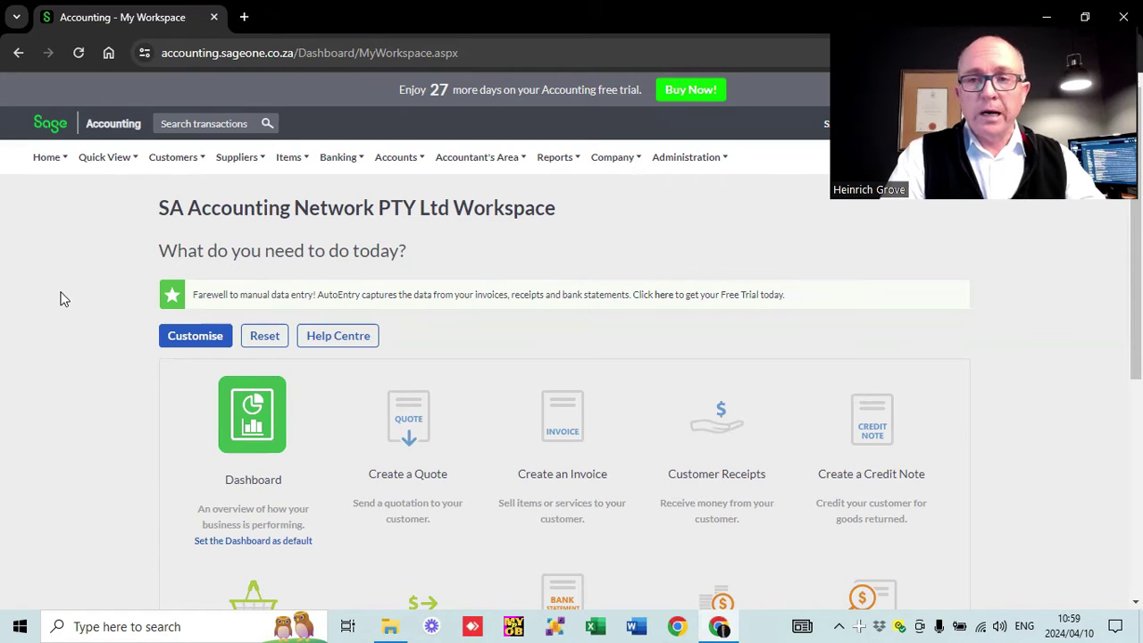
- Open Change Company Settings from the Company menu, showing Company Details
click(683, 159)
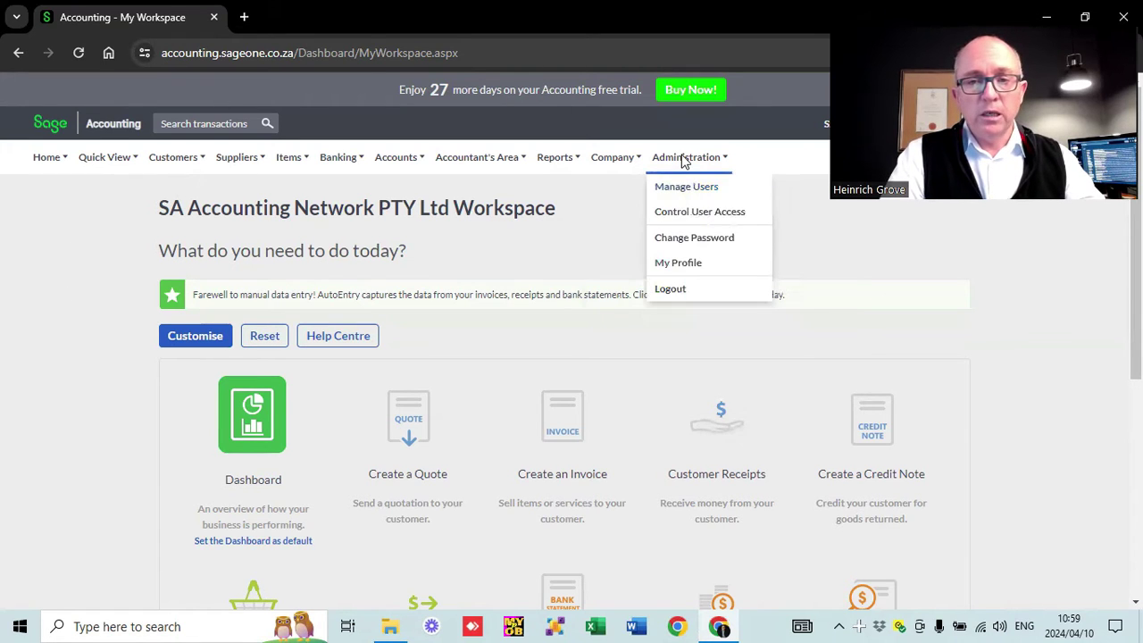
click(630, 160)
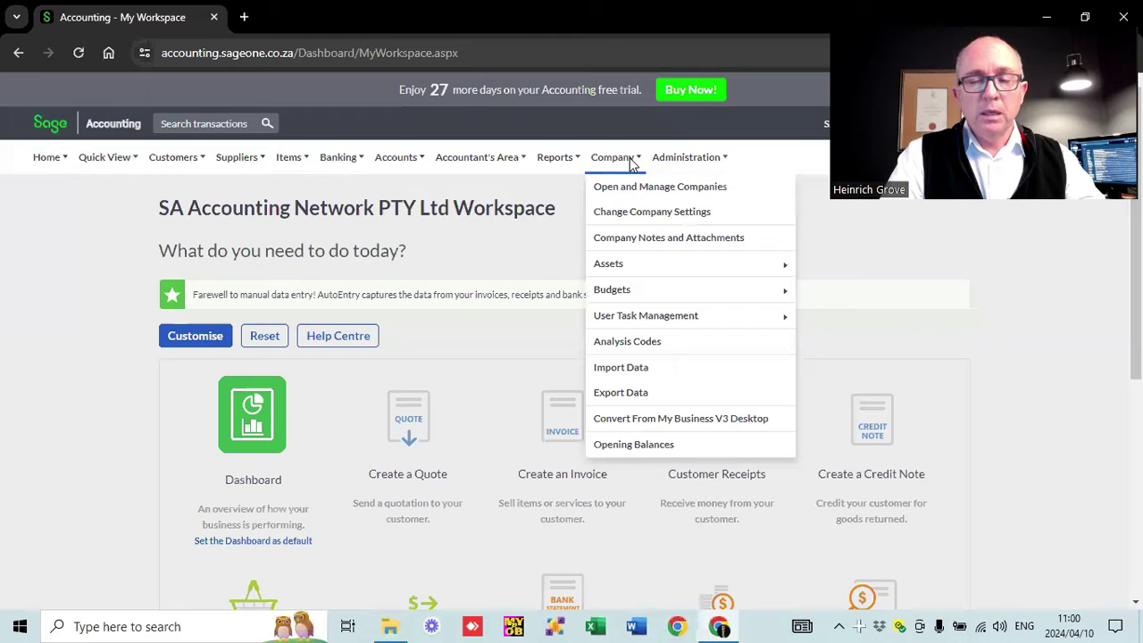
click(651, 215)
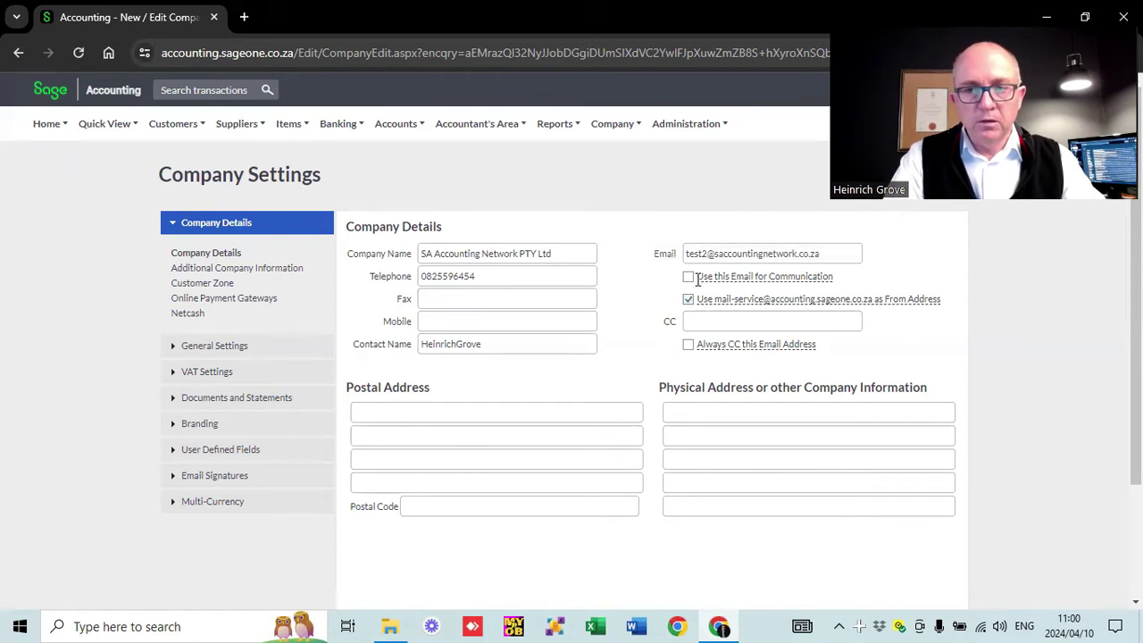
- Add the missing space in the Contact Name, save Company Details, then view Customer Zone settings
scroll(355, 327, down, 3)
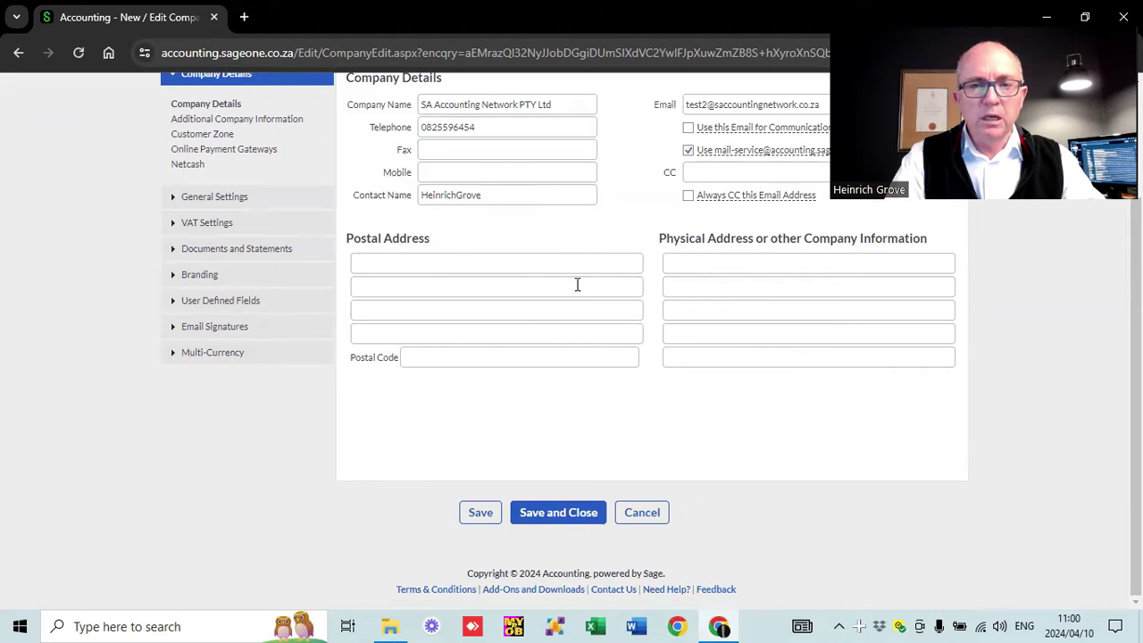
triple_click(460, 194)
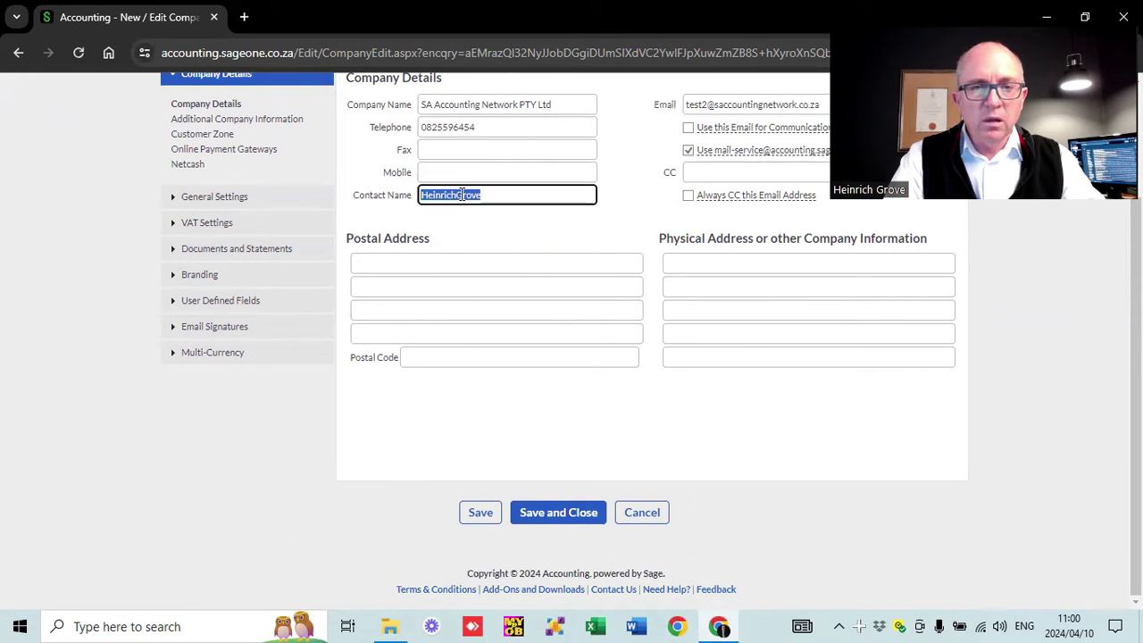
click(459, 189)
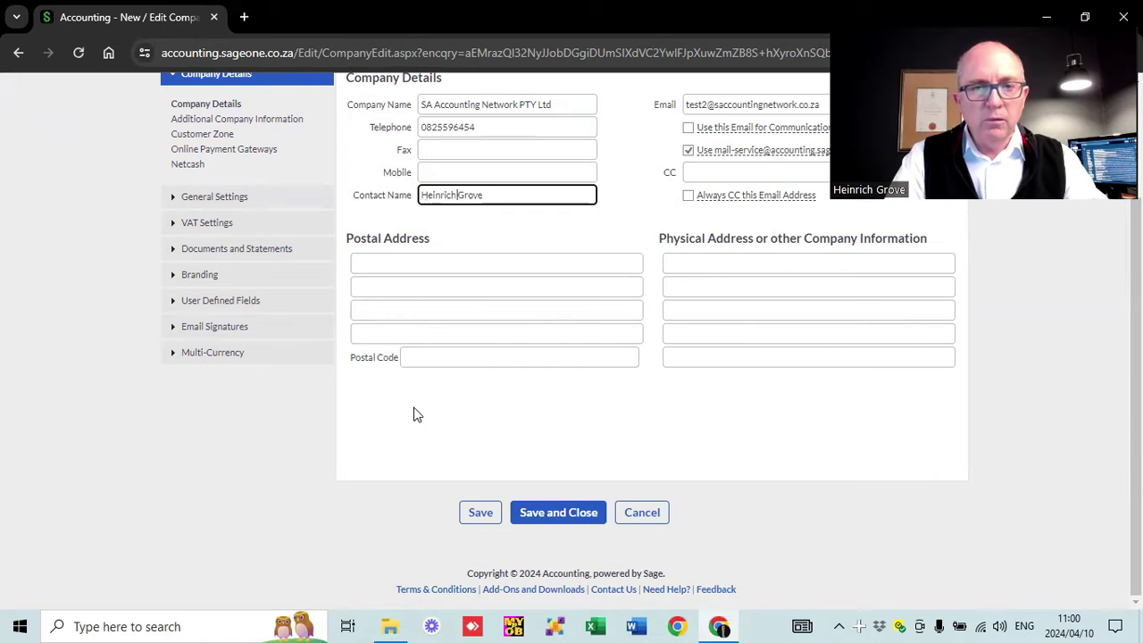
click(477, 515)
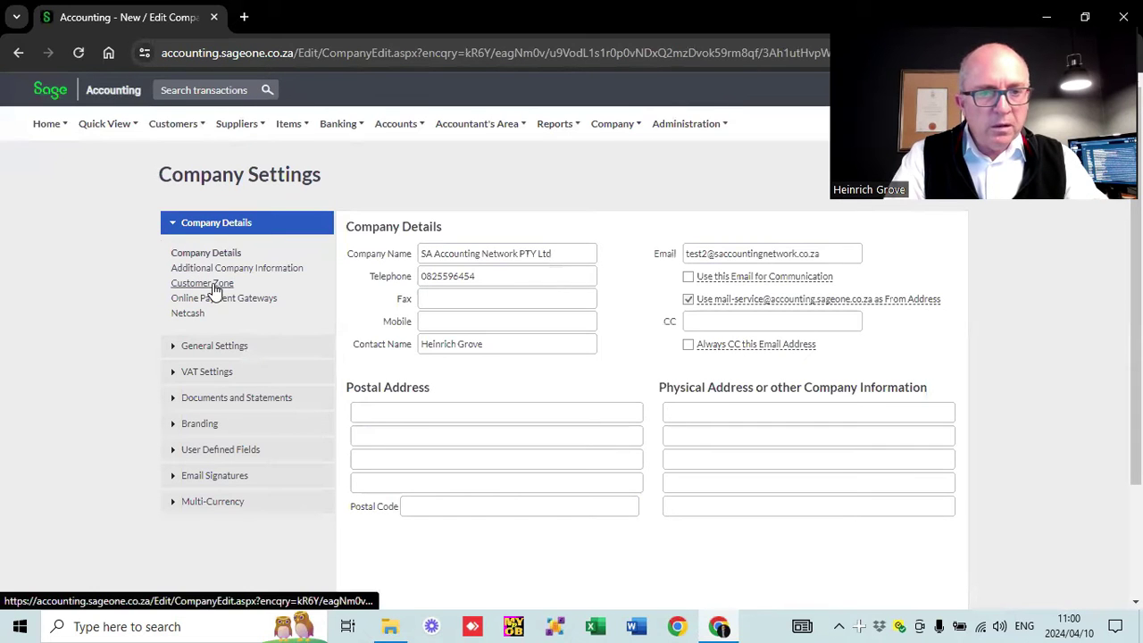
click(213, 284)
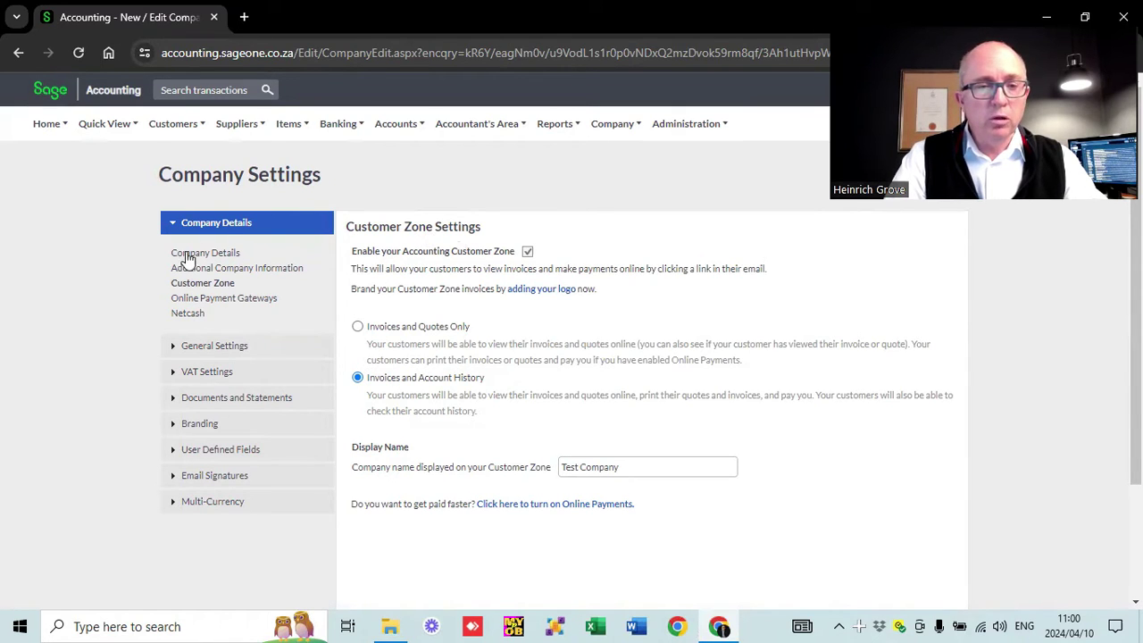
- Expand General Settings to list Financial Years, Rounding and Regional Settings
click(226, 350)
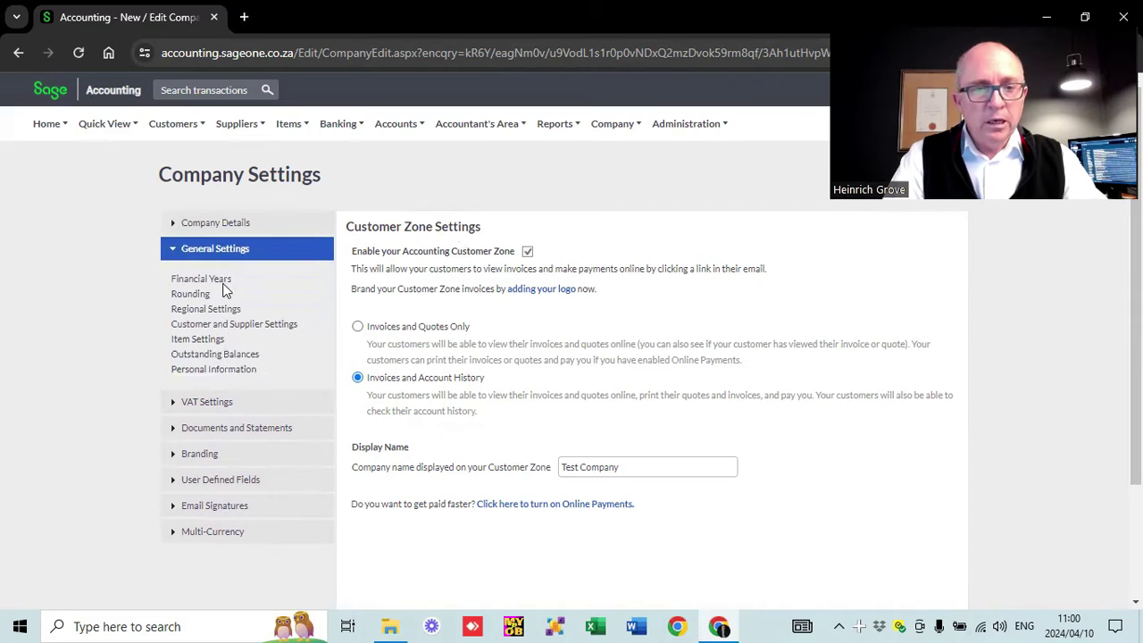
- Tick 'Use Account as default document line type selection' in Customer and Supplier Settings, then view VAT Settings
click(241, 327)
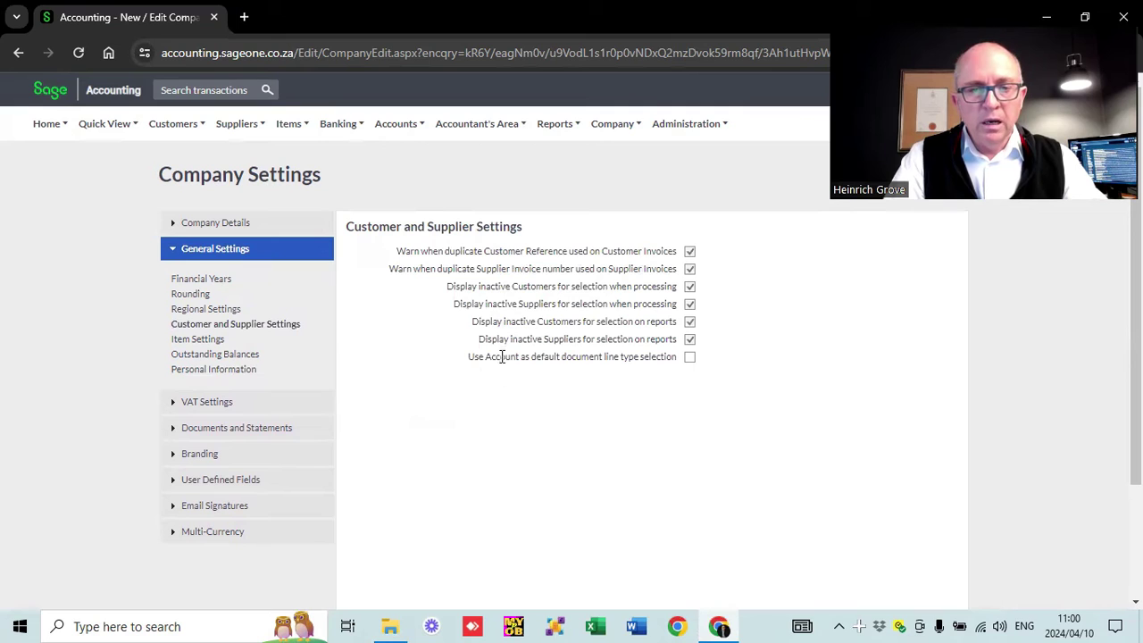
click(689, 357)
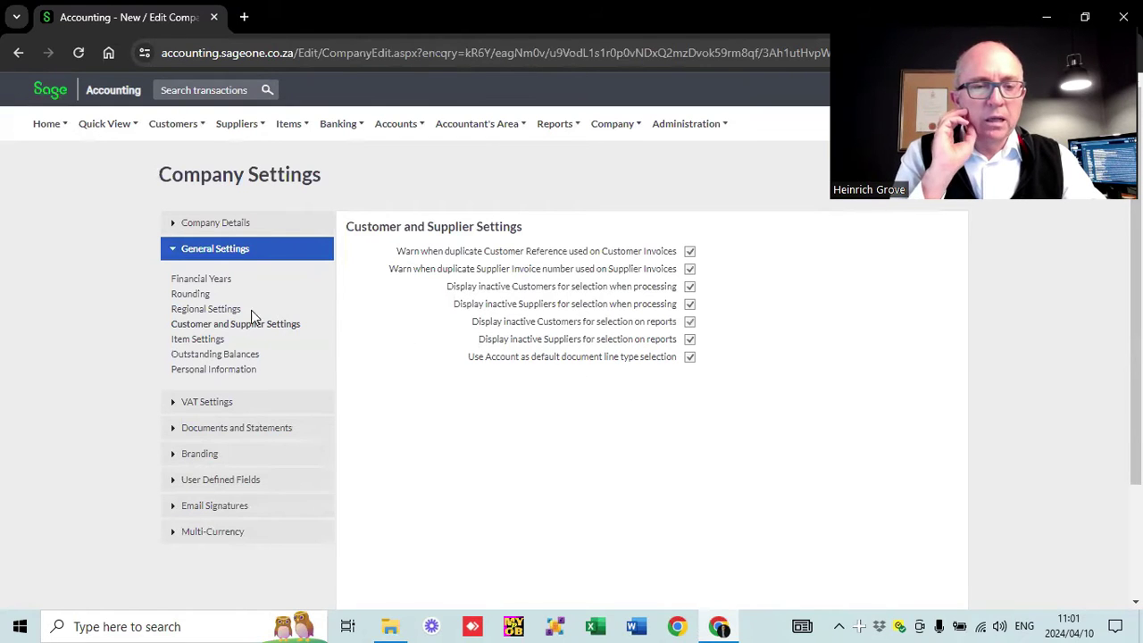
click(220, 409)
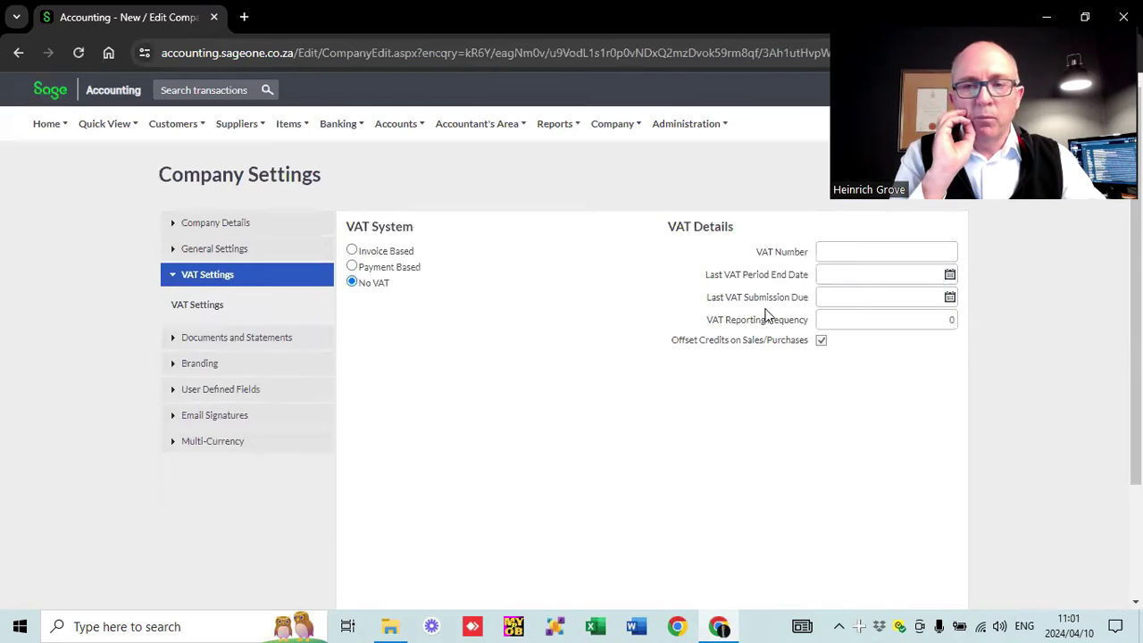
- Set the VAT System to No VAT, acknowledging the change warnings, then go to Branding
click(353, 254)
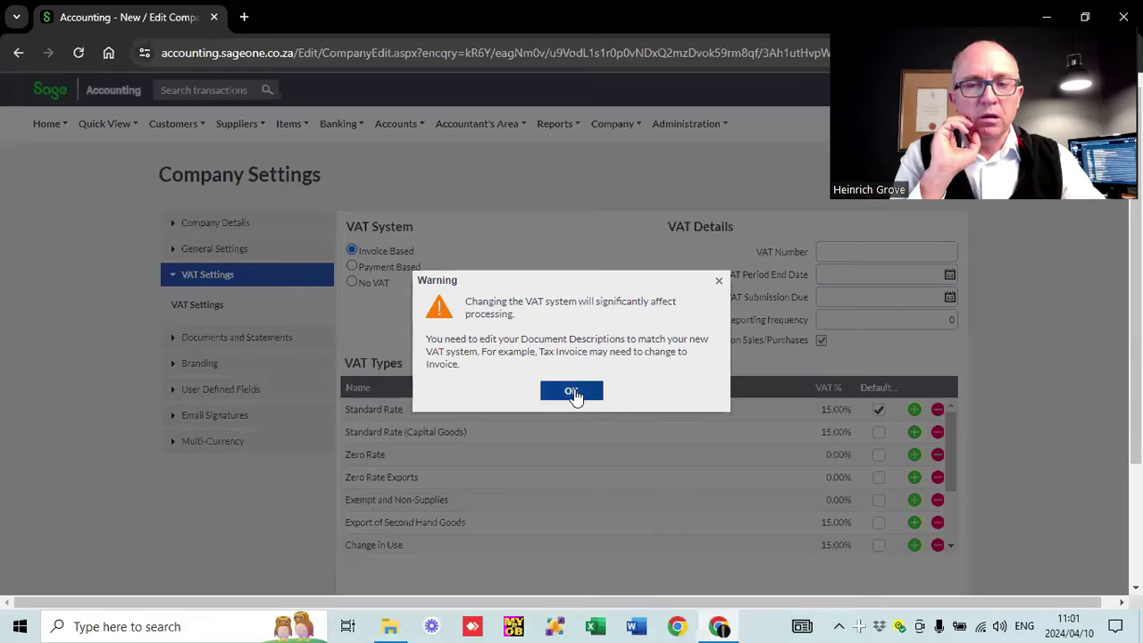
click(576, 392)
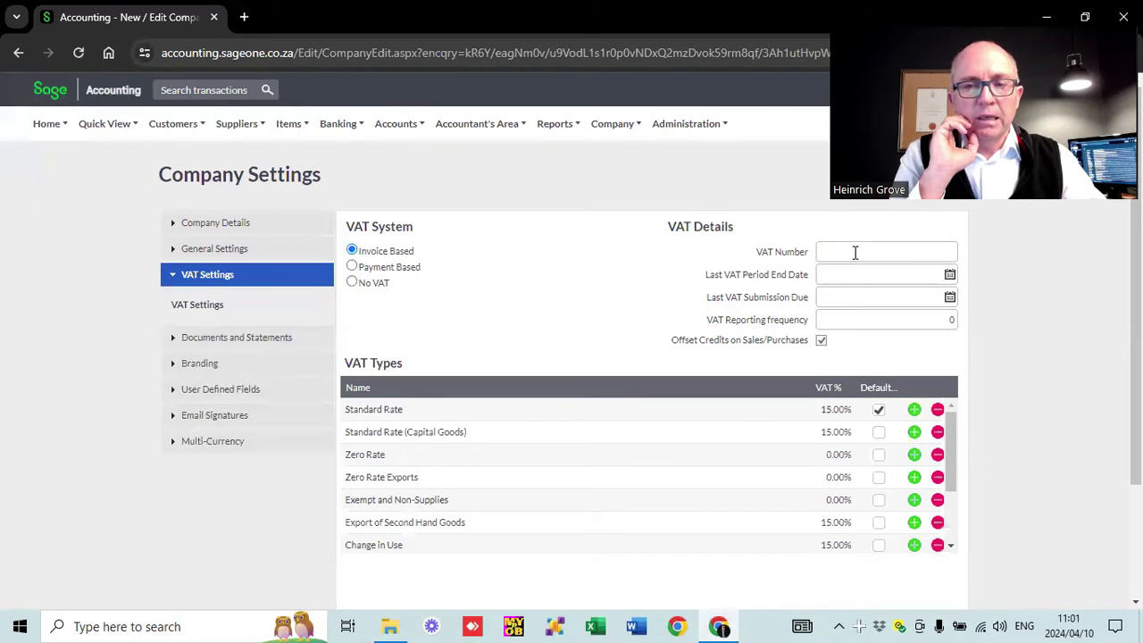
click(353, 283)
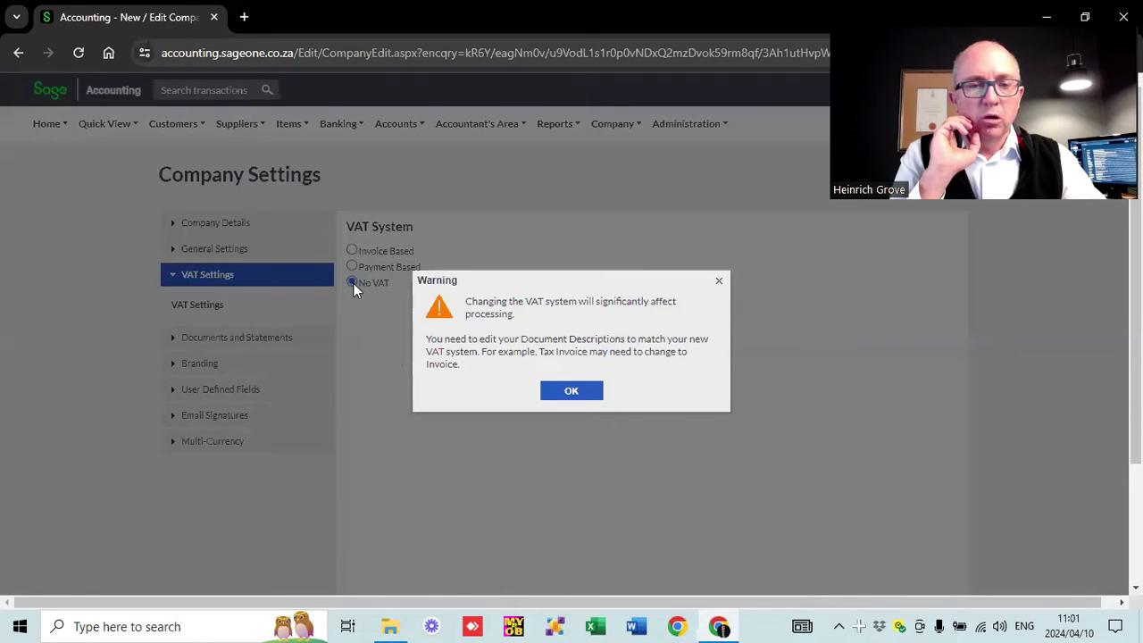
click(550, 393)
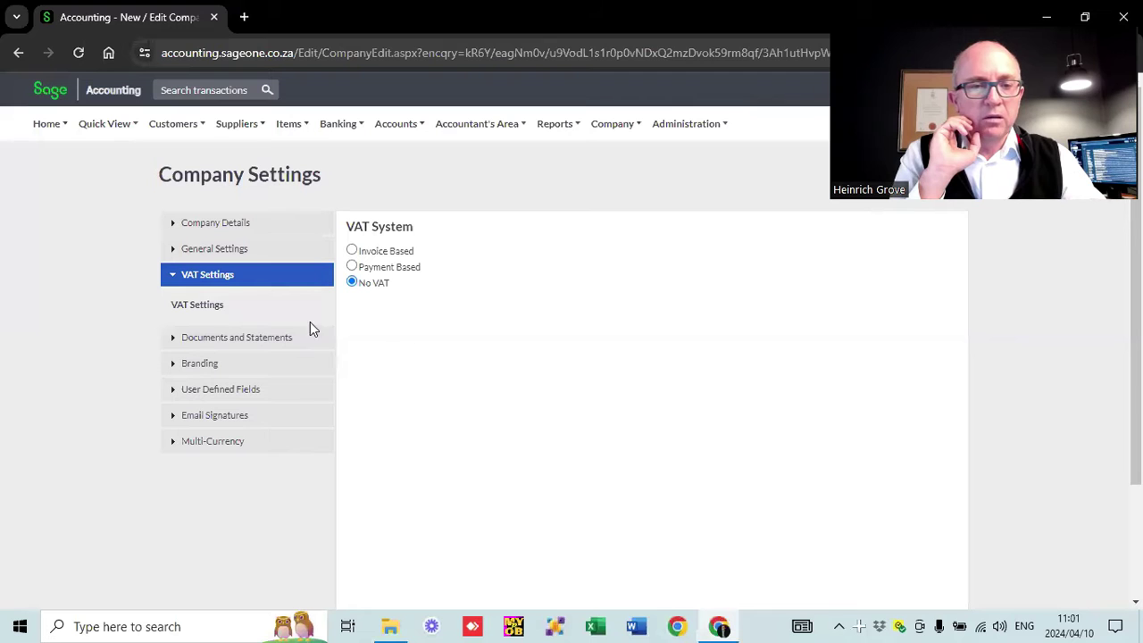
click(208, 366)
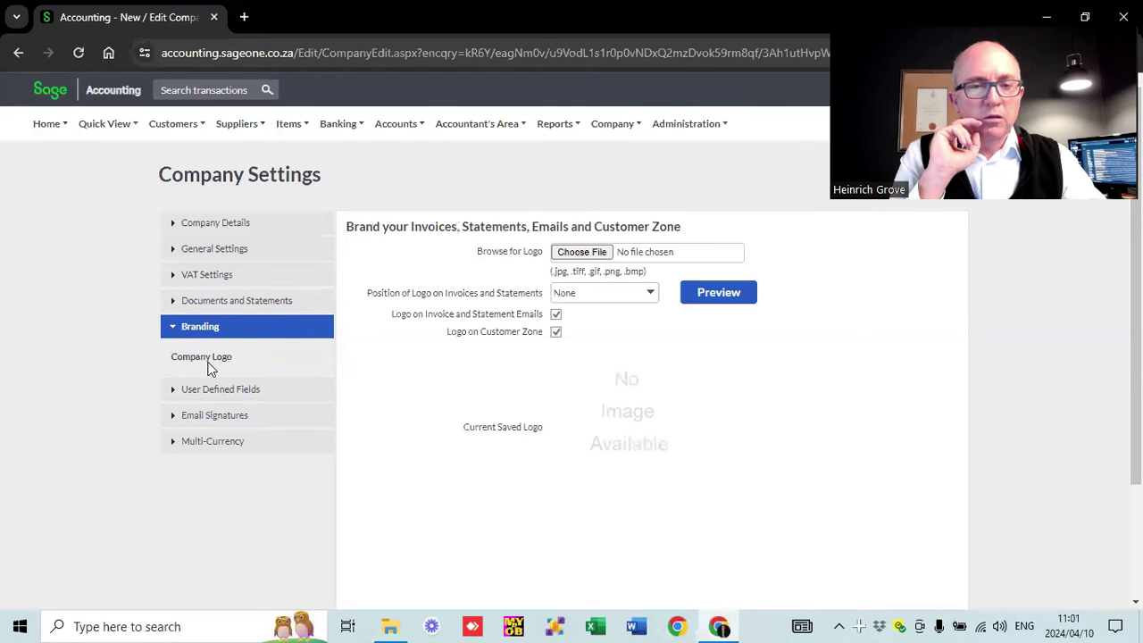
- Upload Logo.jpg as the company logo and save the company settings
click(579, 252)
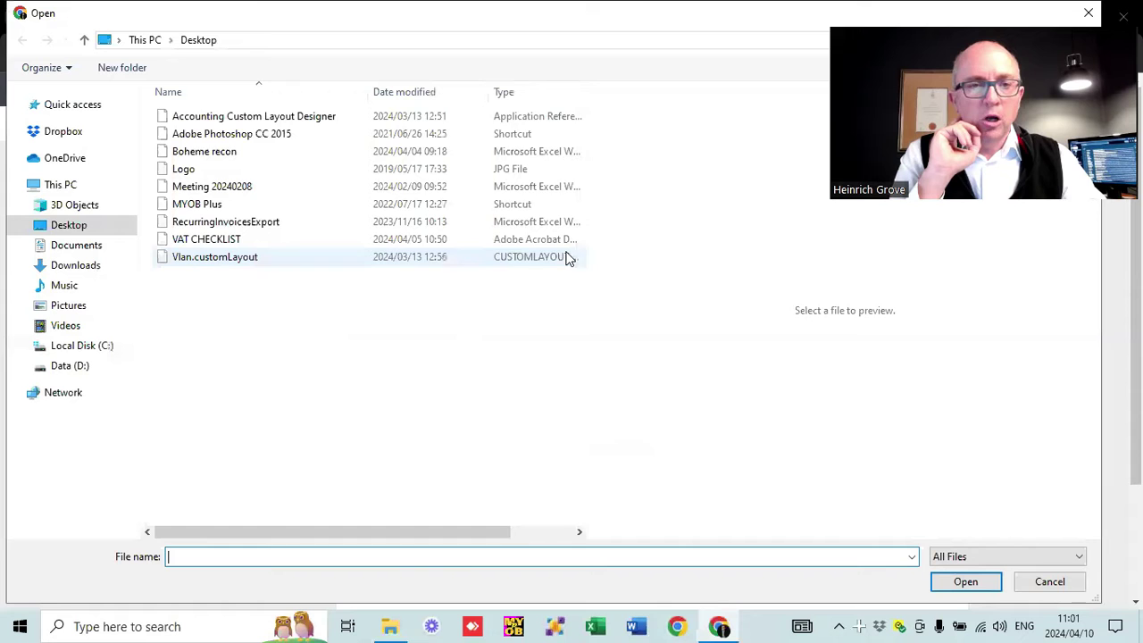
click(184, 169)
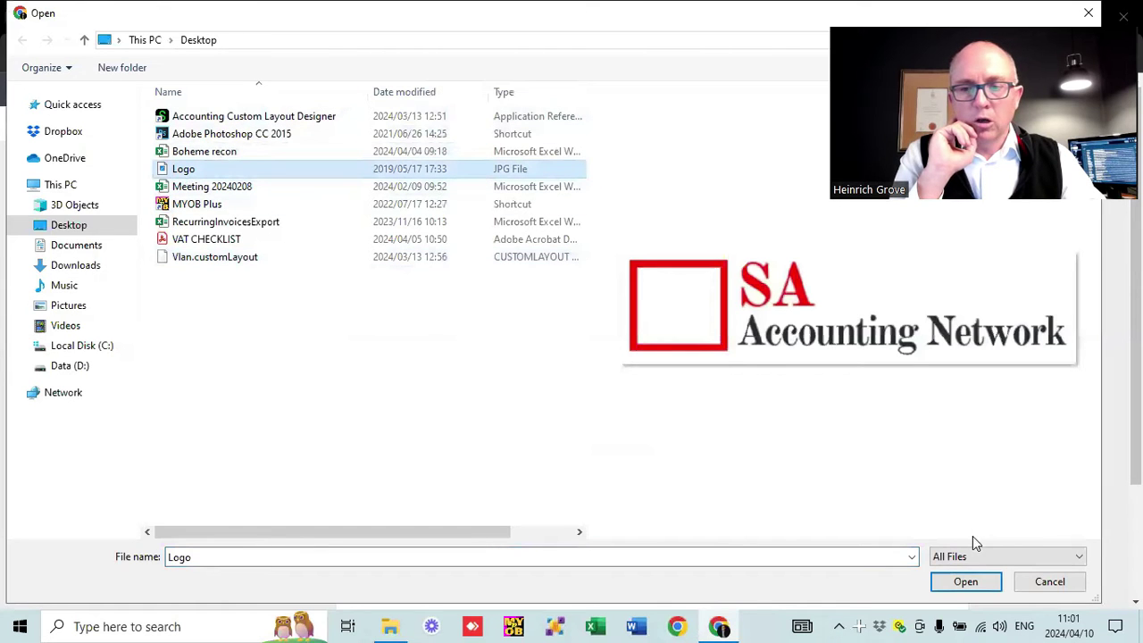
click(963, 582)
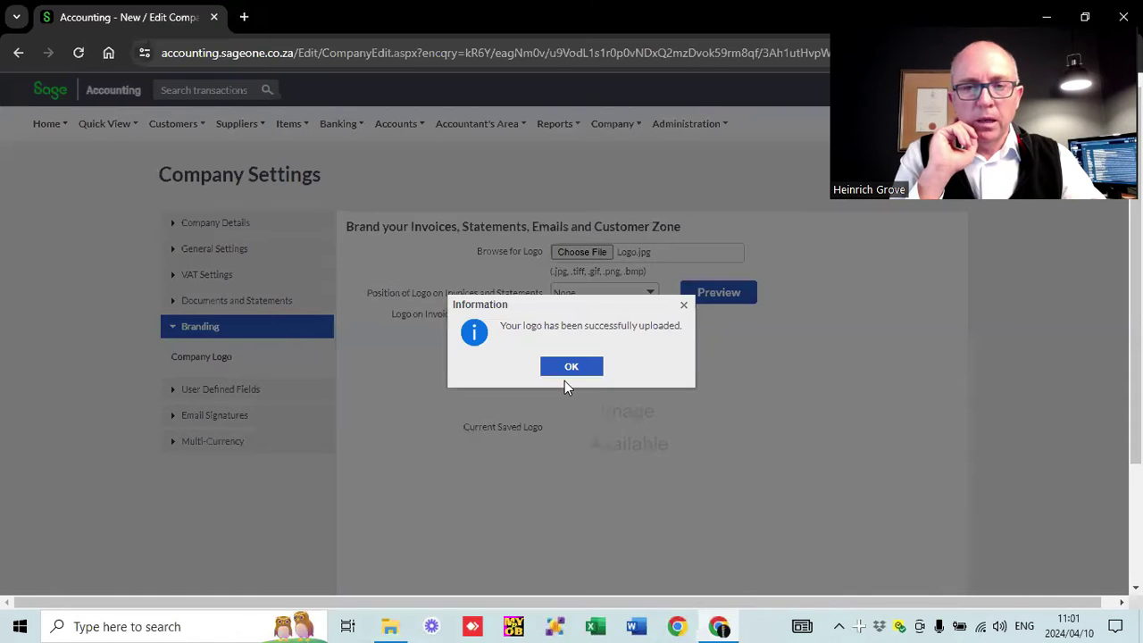
click(557, 370)
scroll(482, 402, down, 2)
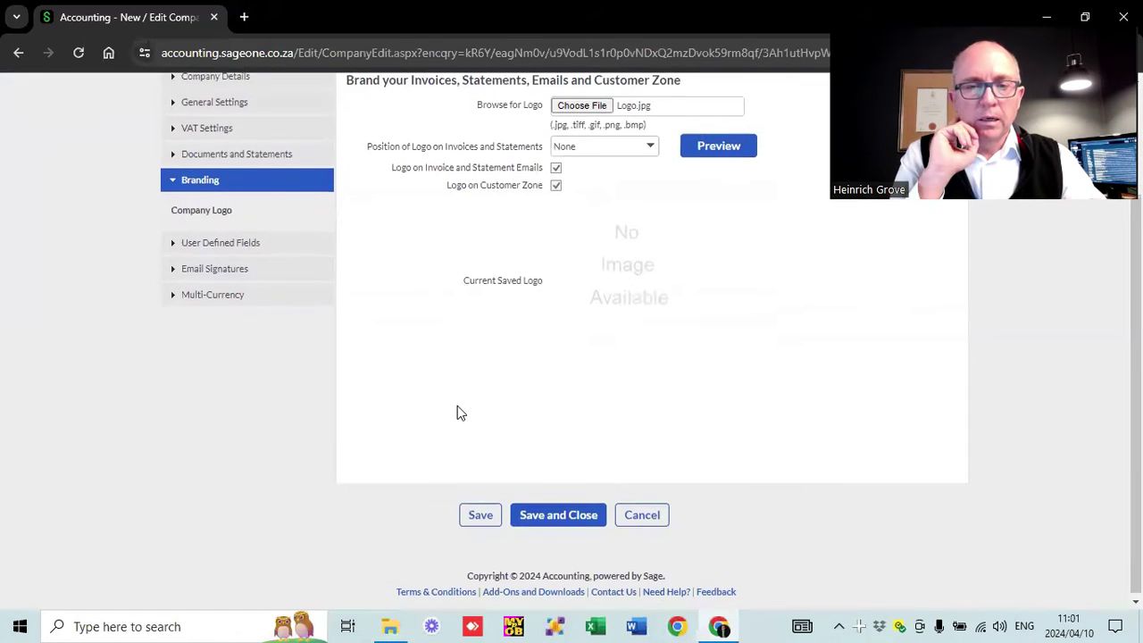
click(482, 512)
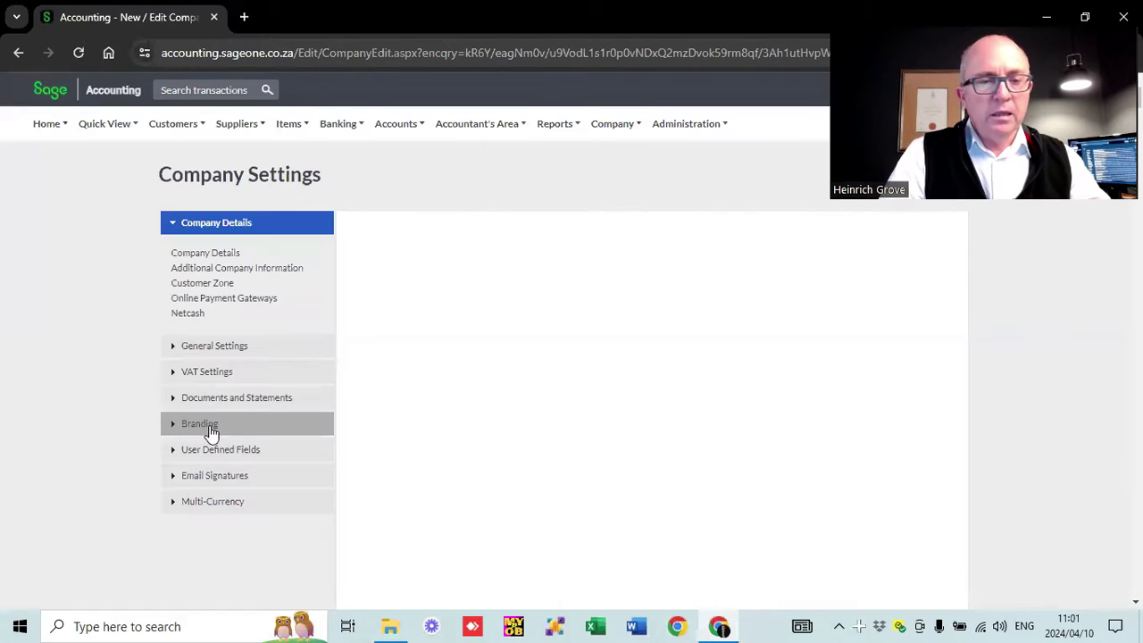
- Set the Company Logo position to Top Right, preview a sample invoice, and save
click(206, 425)
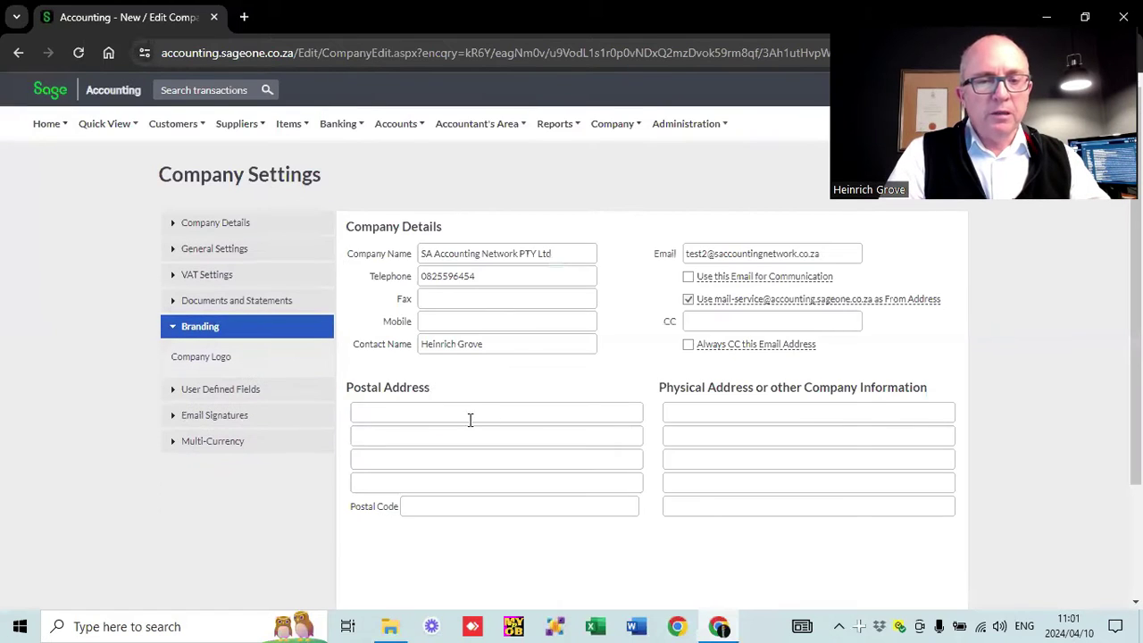
scroll(489, 398, down, 1)
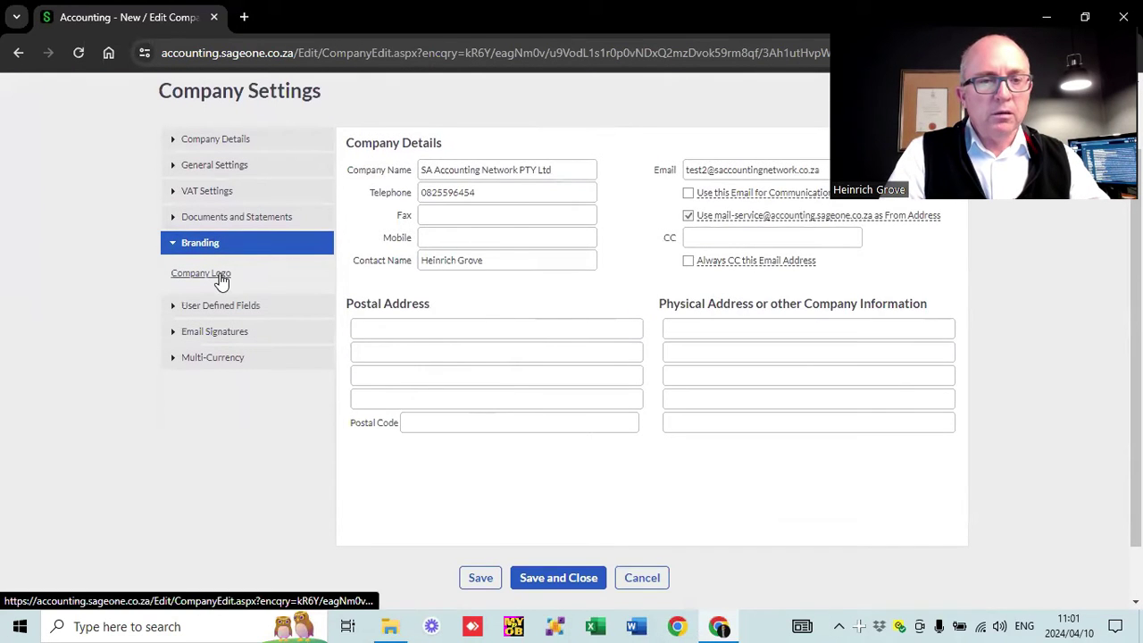
click(220, 279)
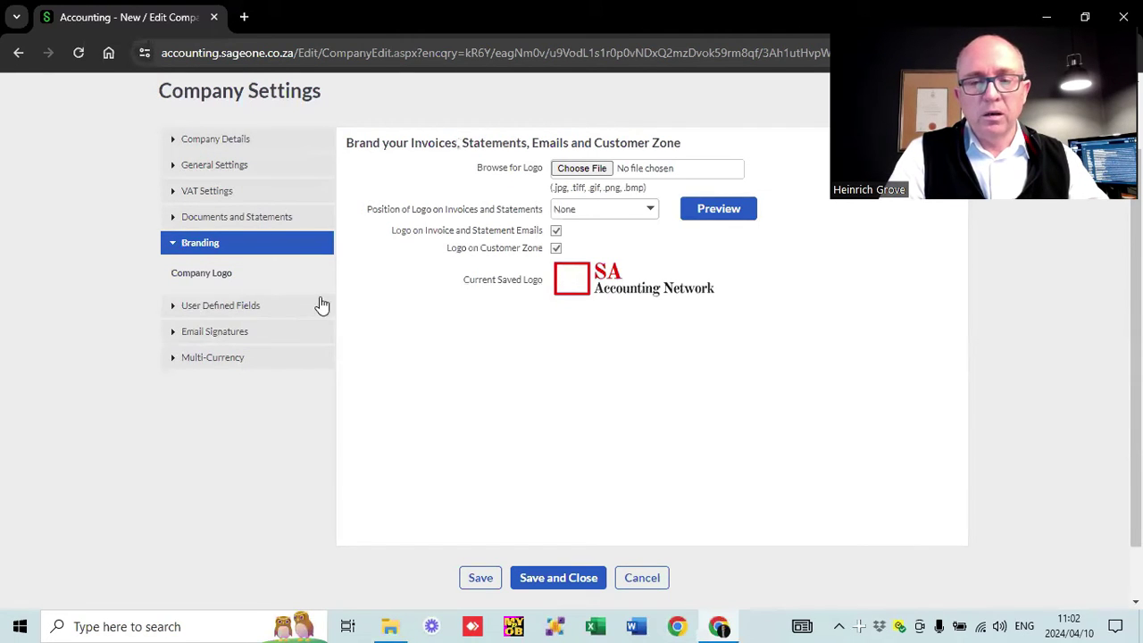
scroll(505, 455, up, 1)
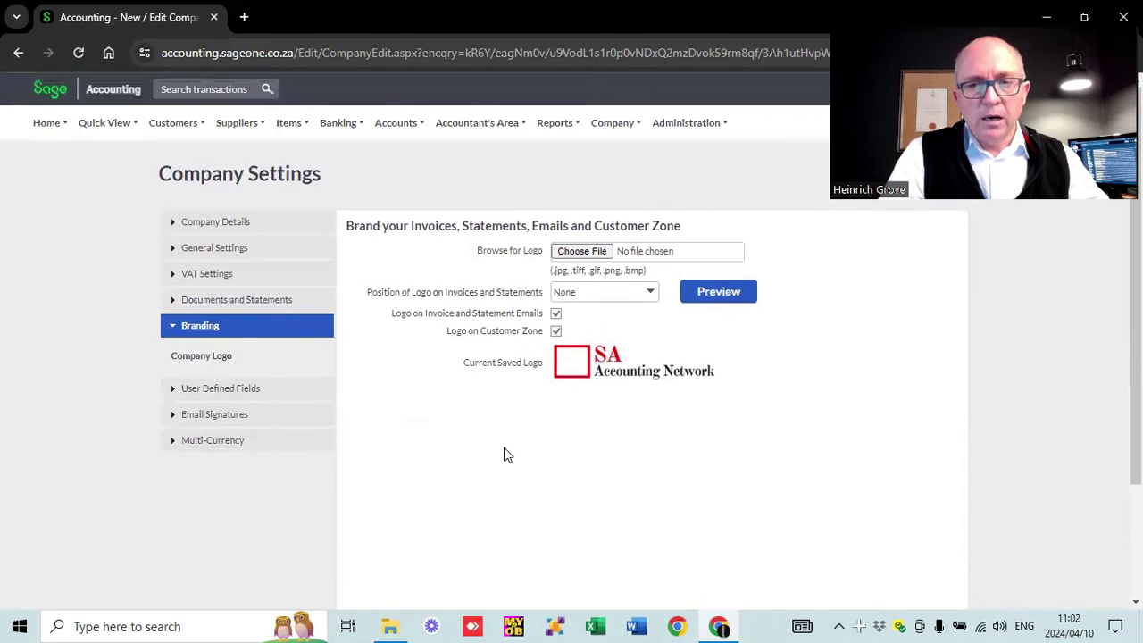
click(652, 298)
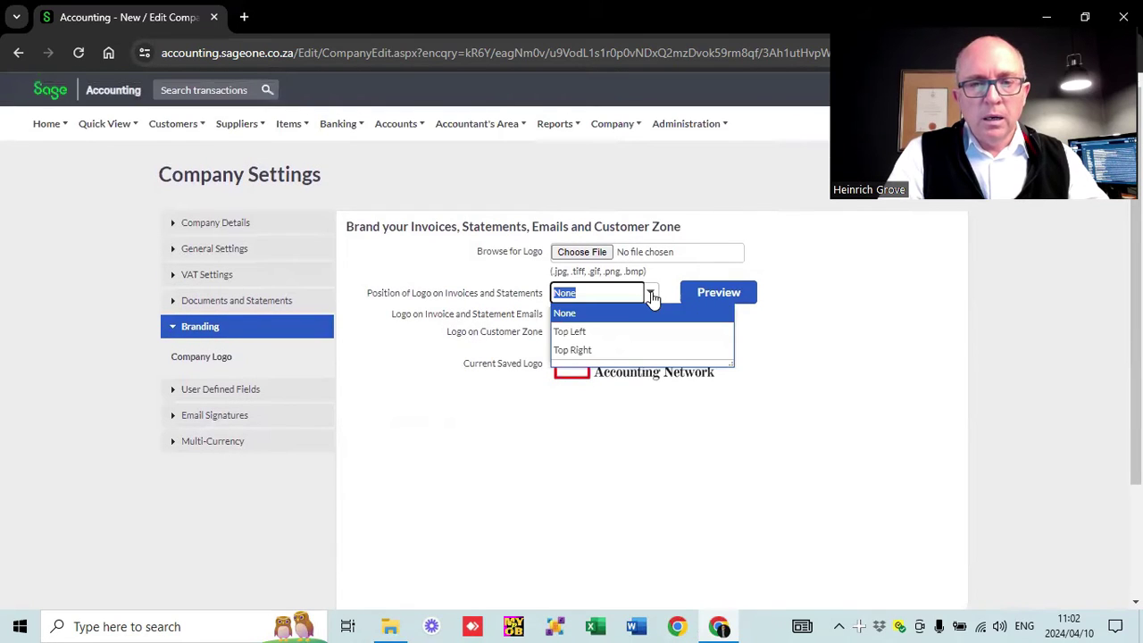
click(627, 349)
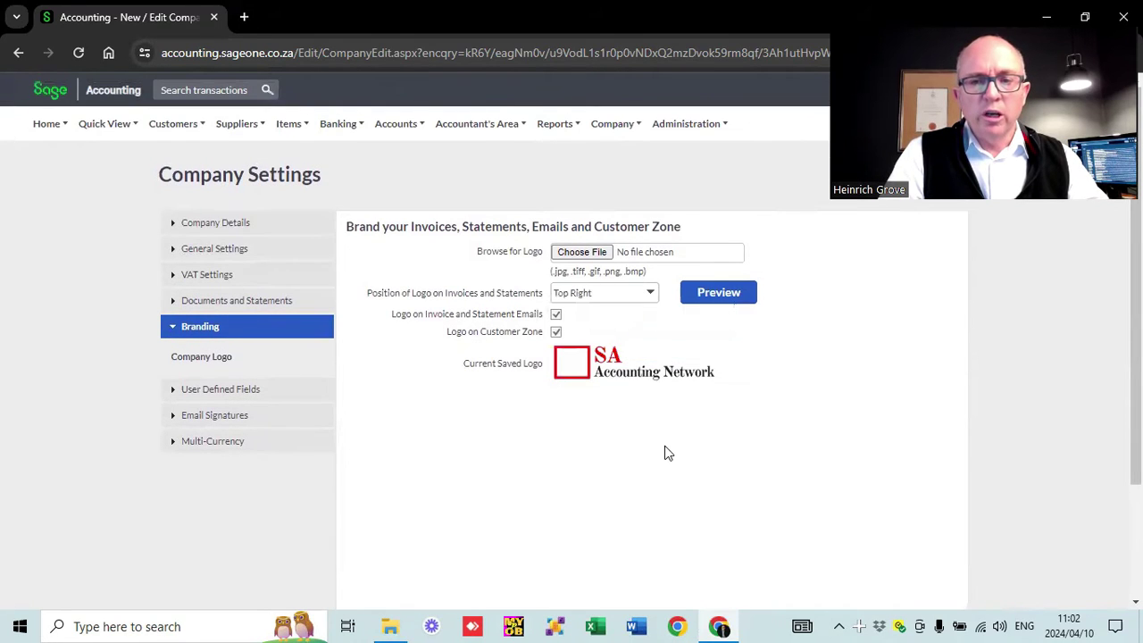
click(719, 300)
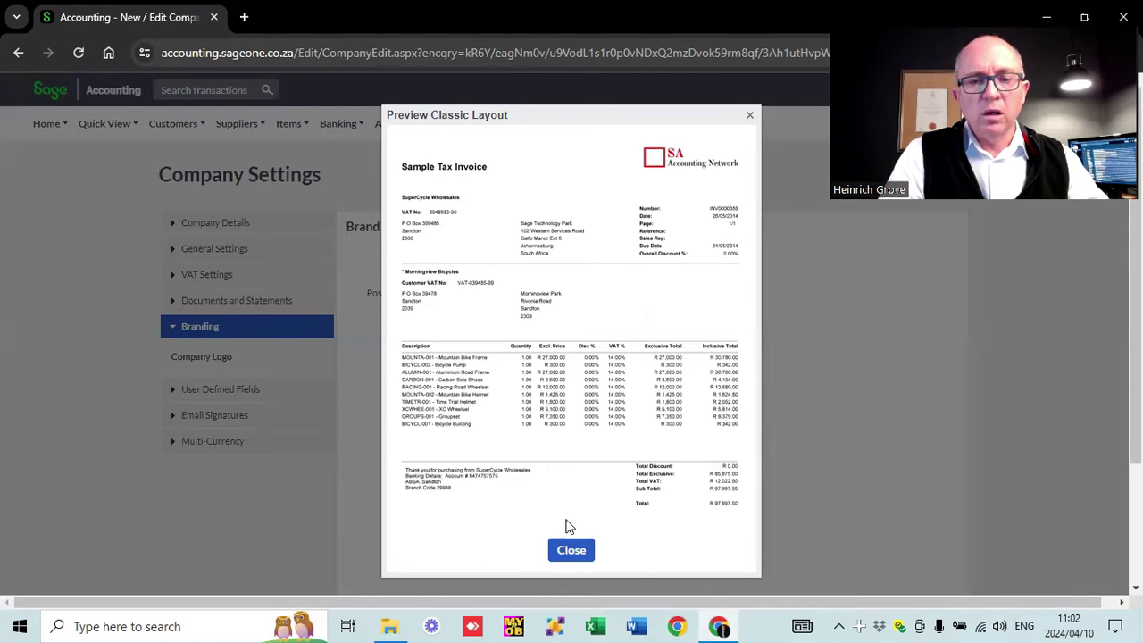
click(569, 551)
scroll(375, 477, down, 3)
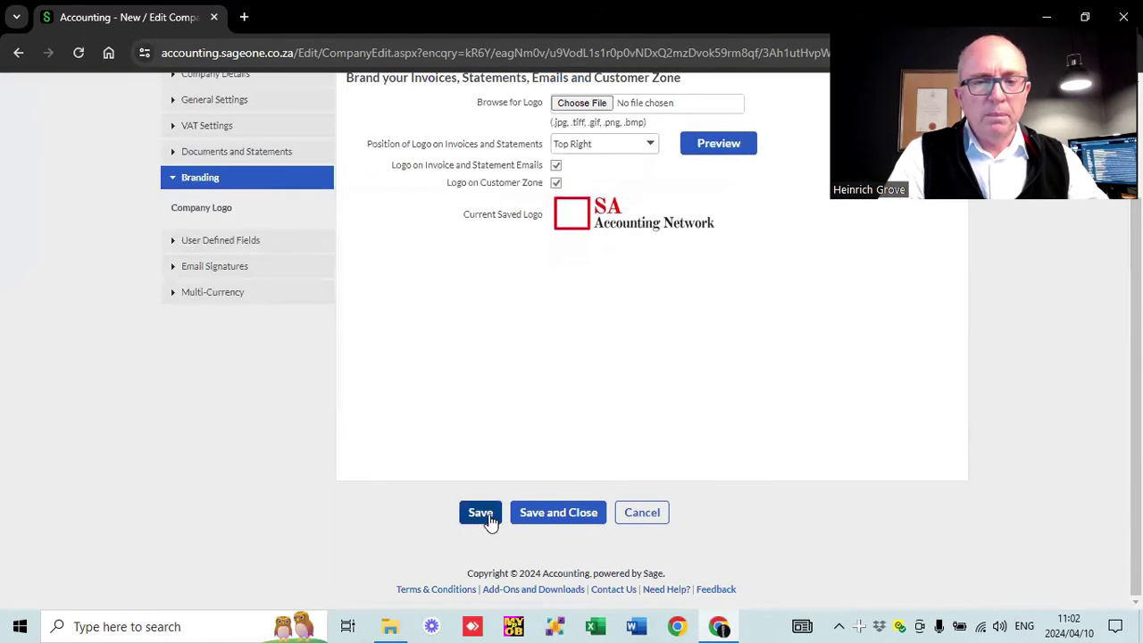
click(482, 514)
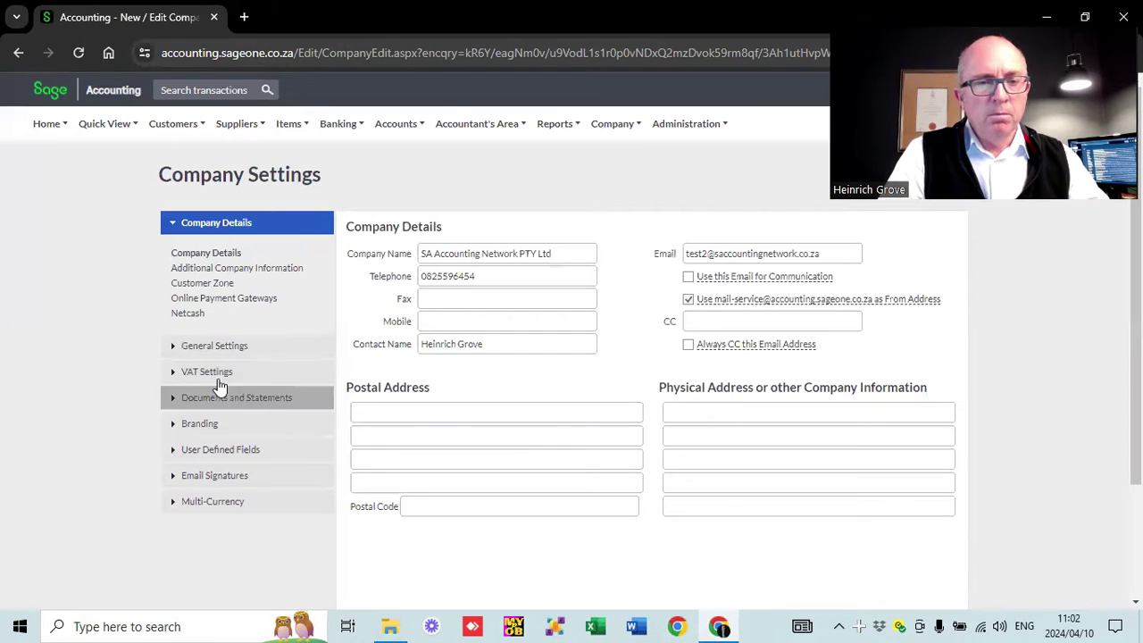
click(204, 346)
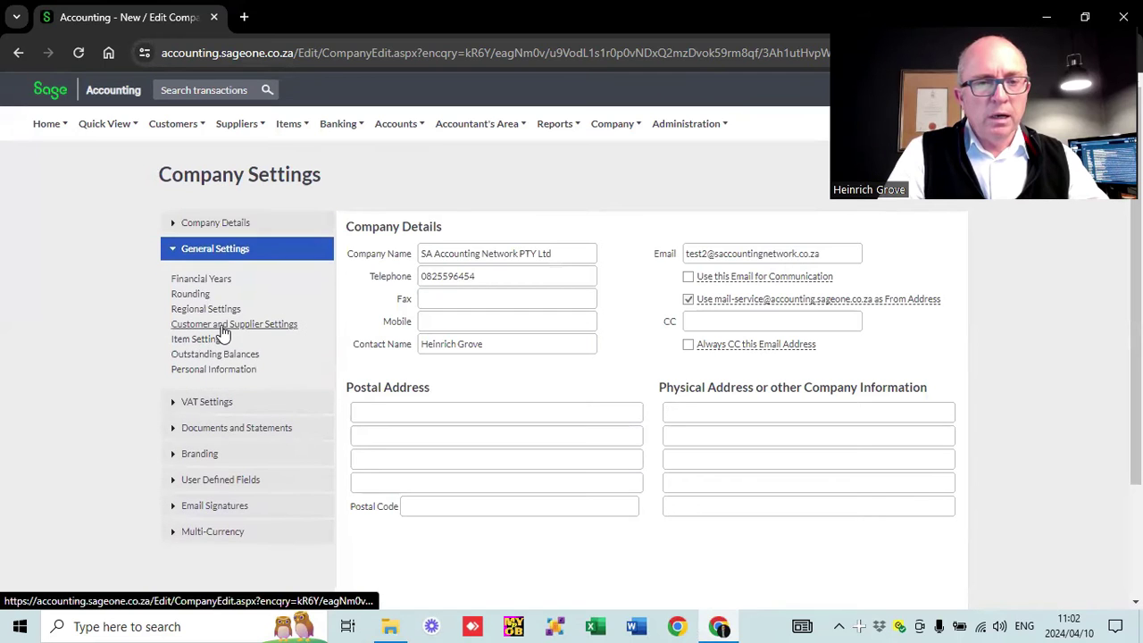
- Review Customer and Supplier Settings, then view the Default email signatures for each document type
click(223, 332)
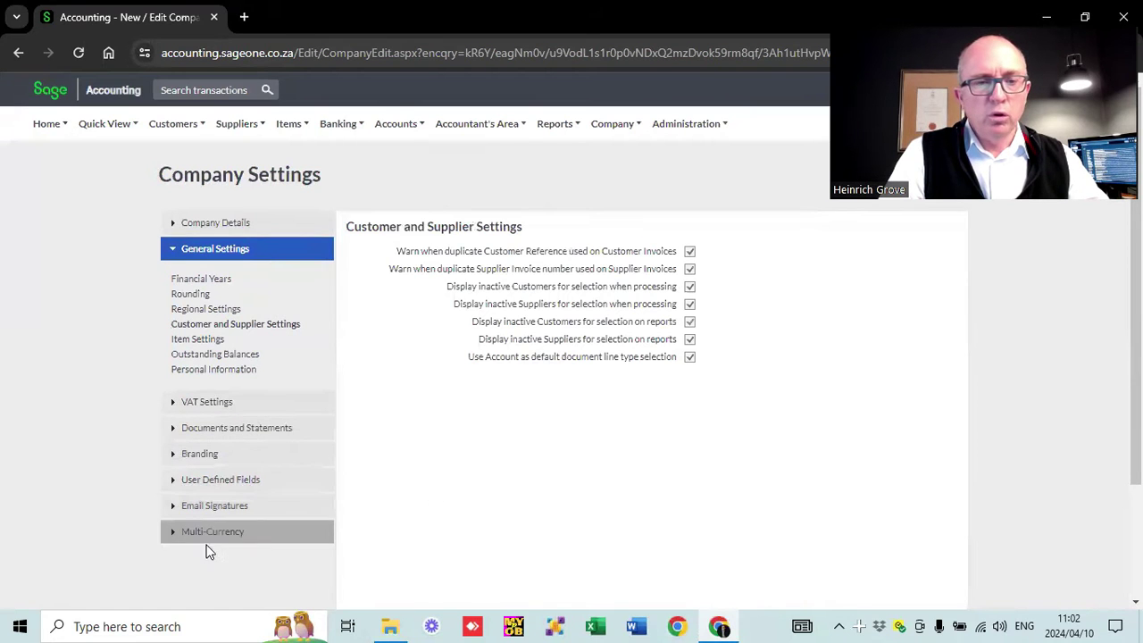
click(214, 508)
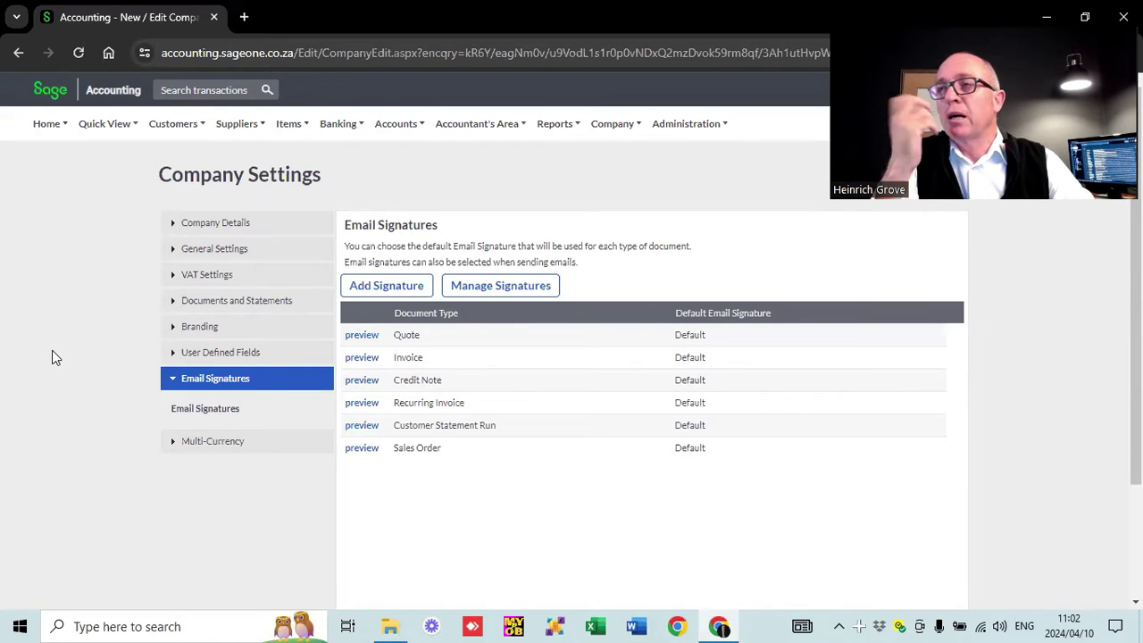
- Go to Customers > Transactions > Customer Invoices and start new tax invoice INV0000002
click(188, 126)
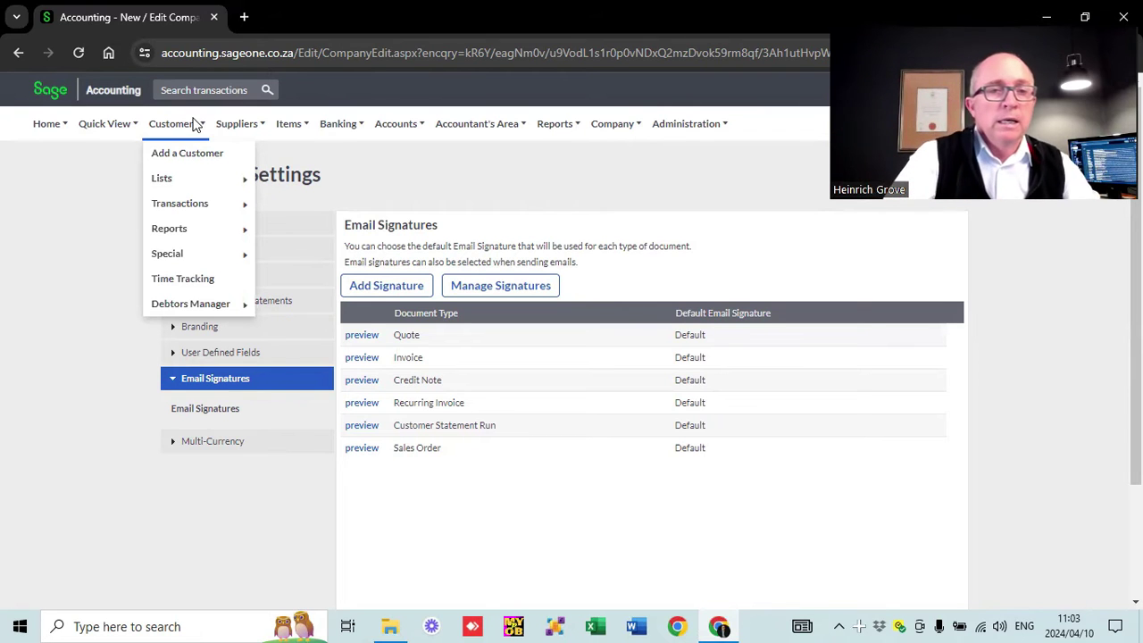
mouse_move(204, 201)
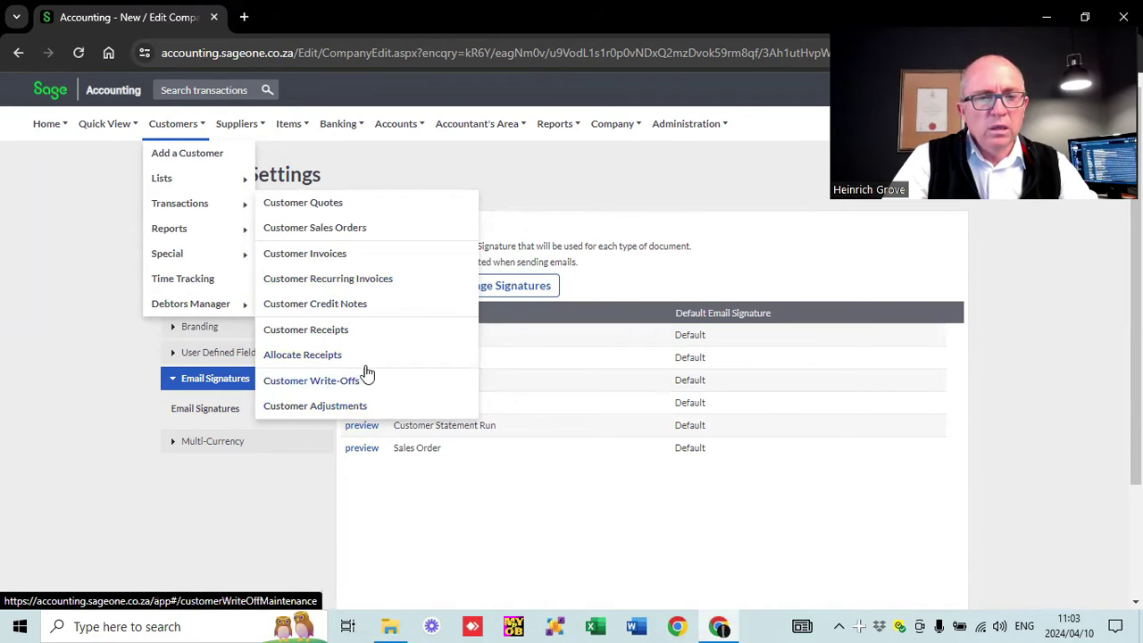
click(324, 257)
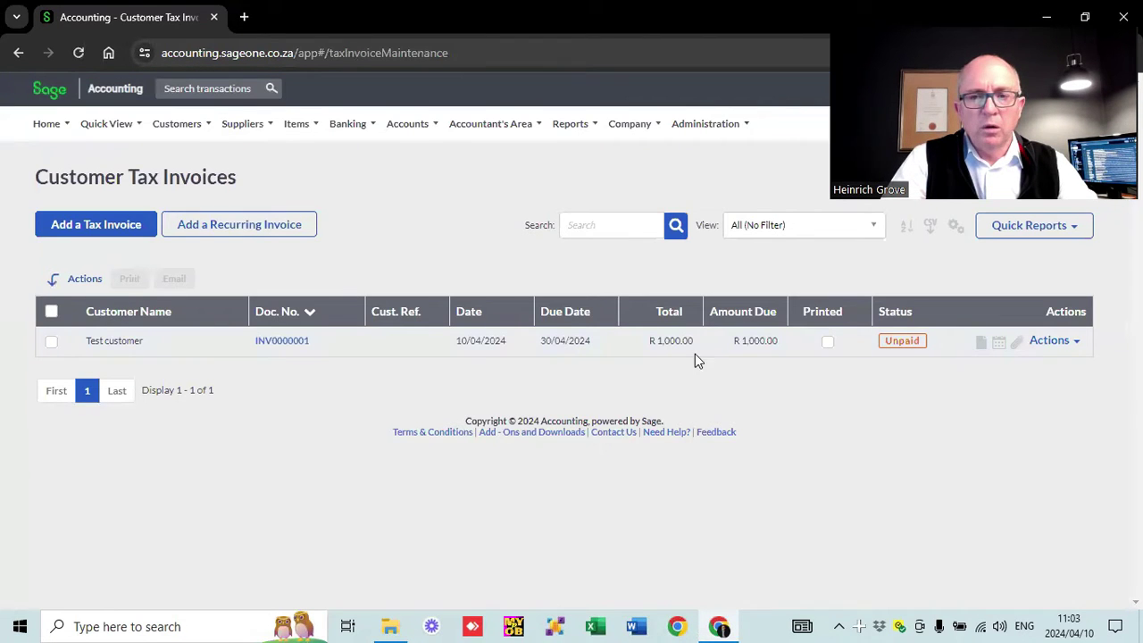
click(113, 230)
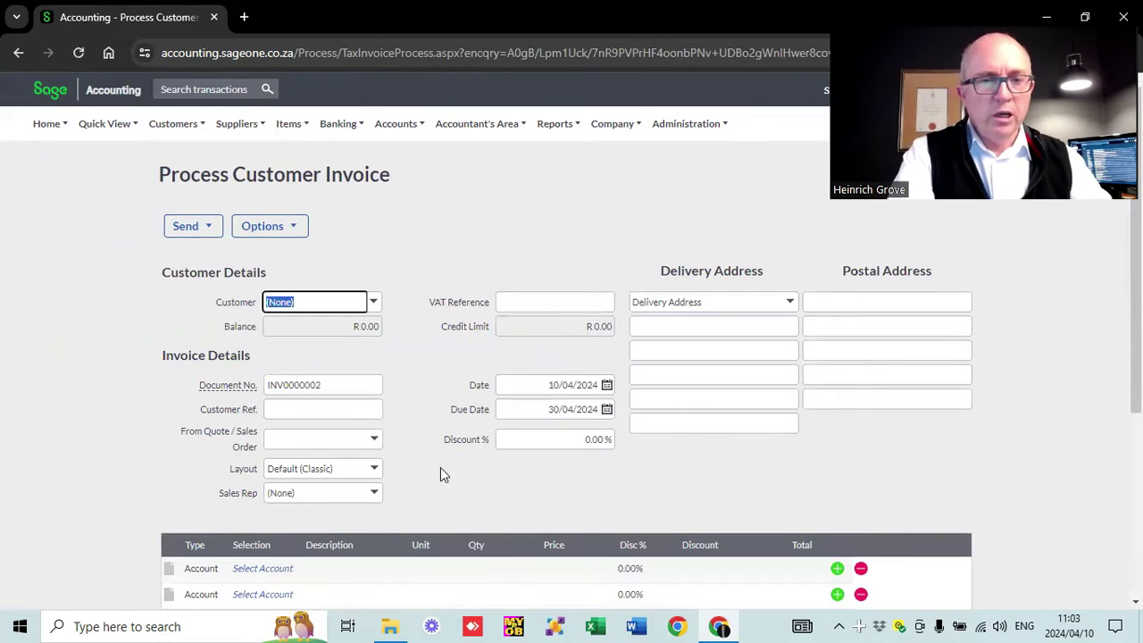
- Start a new customer from the invoice's Customer list and enter the customer's name
click(373, 303)
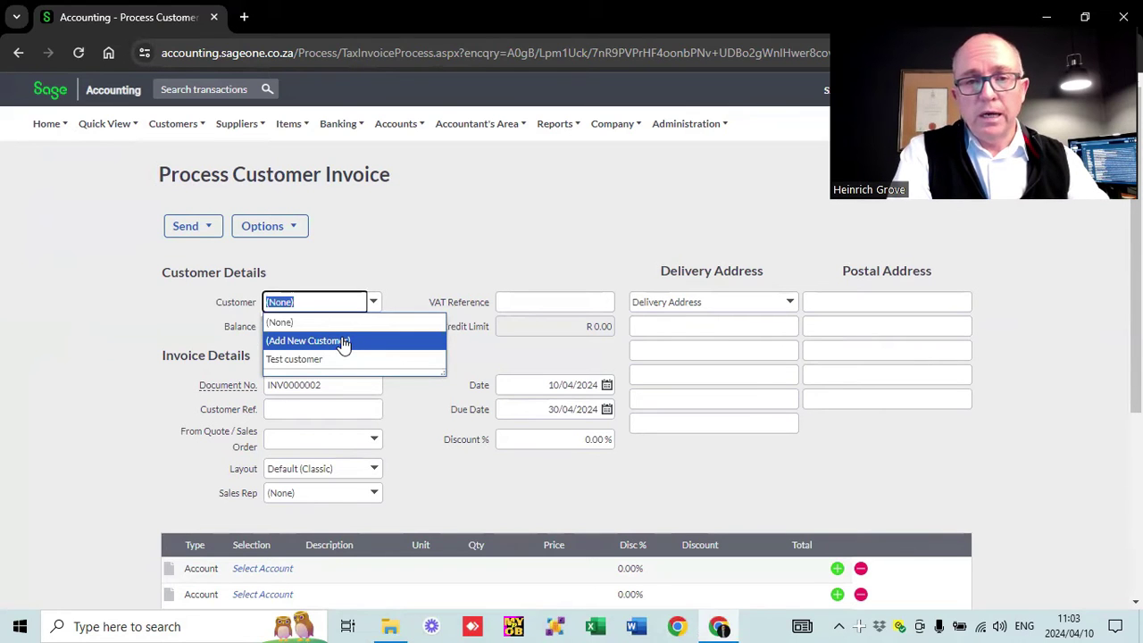
click(344, 343)
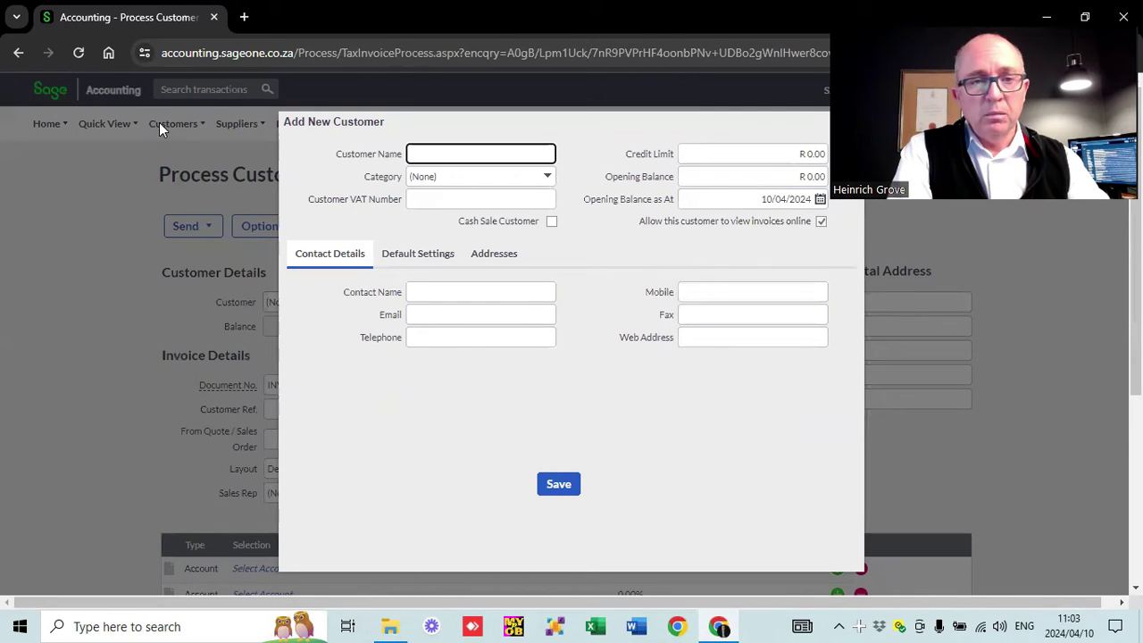
text(Heinrich)
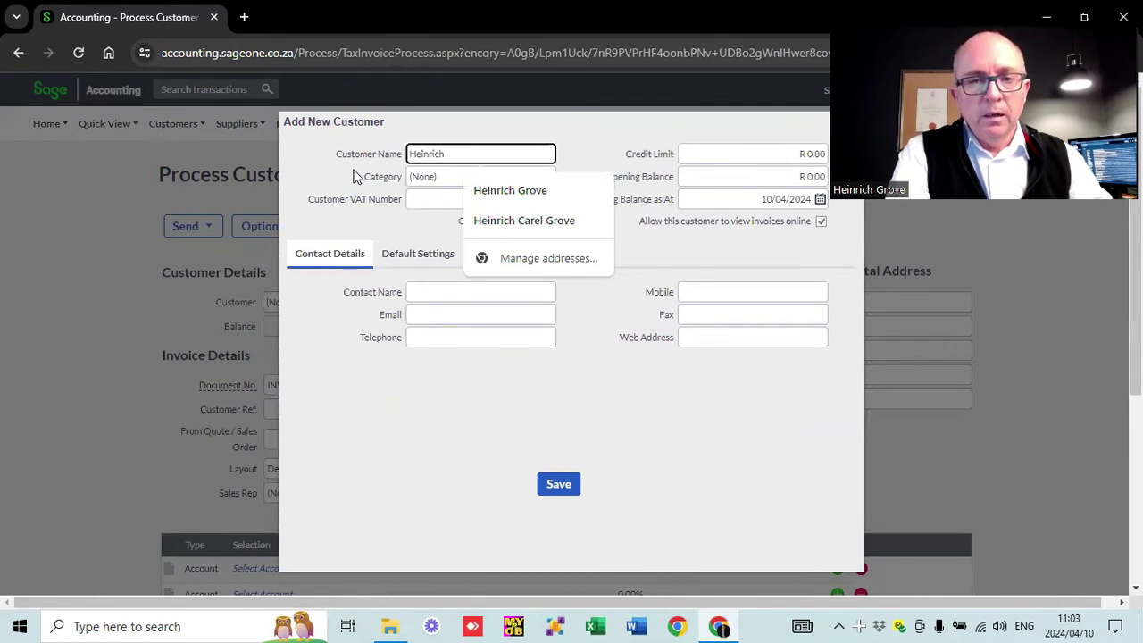
click(493, 193)
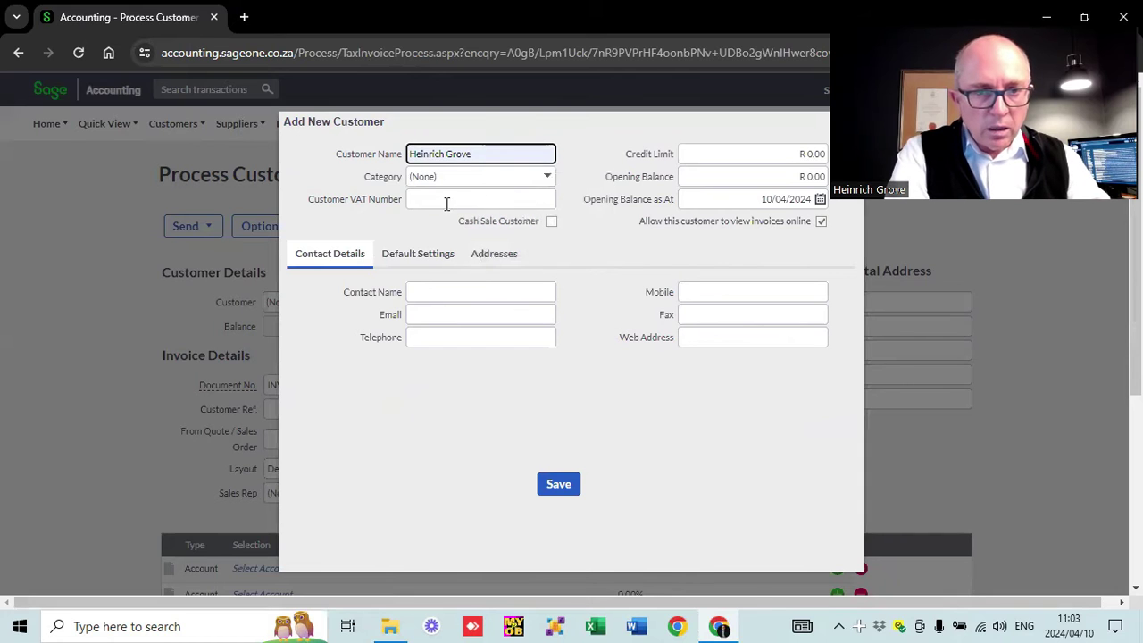
click(672, 222)
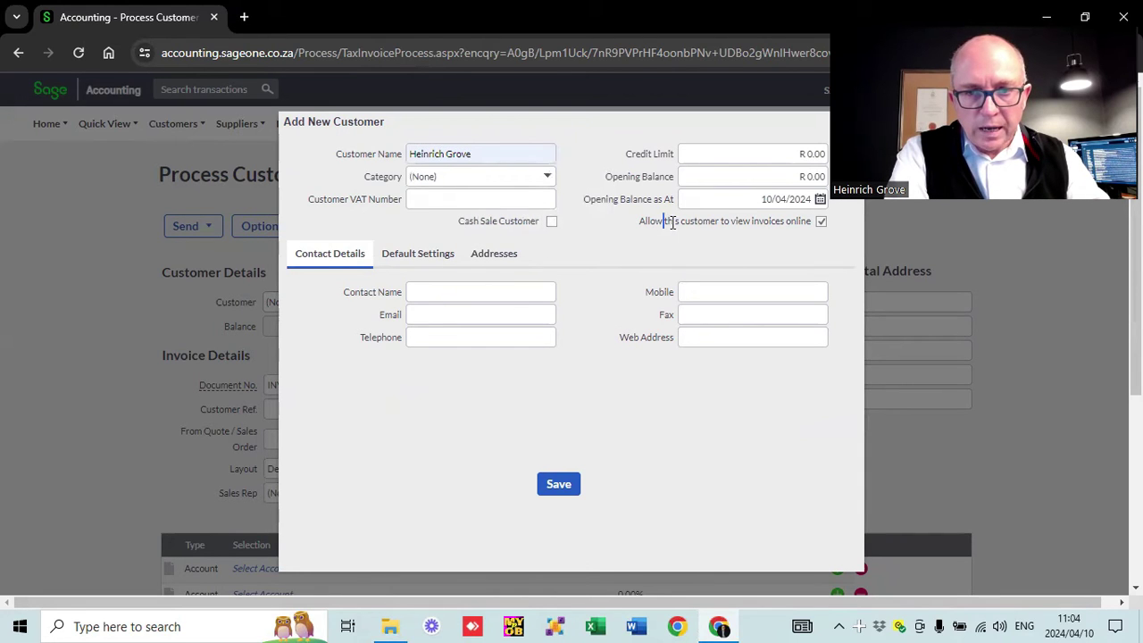
drag(708, 228, 717, 229)
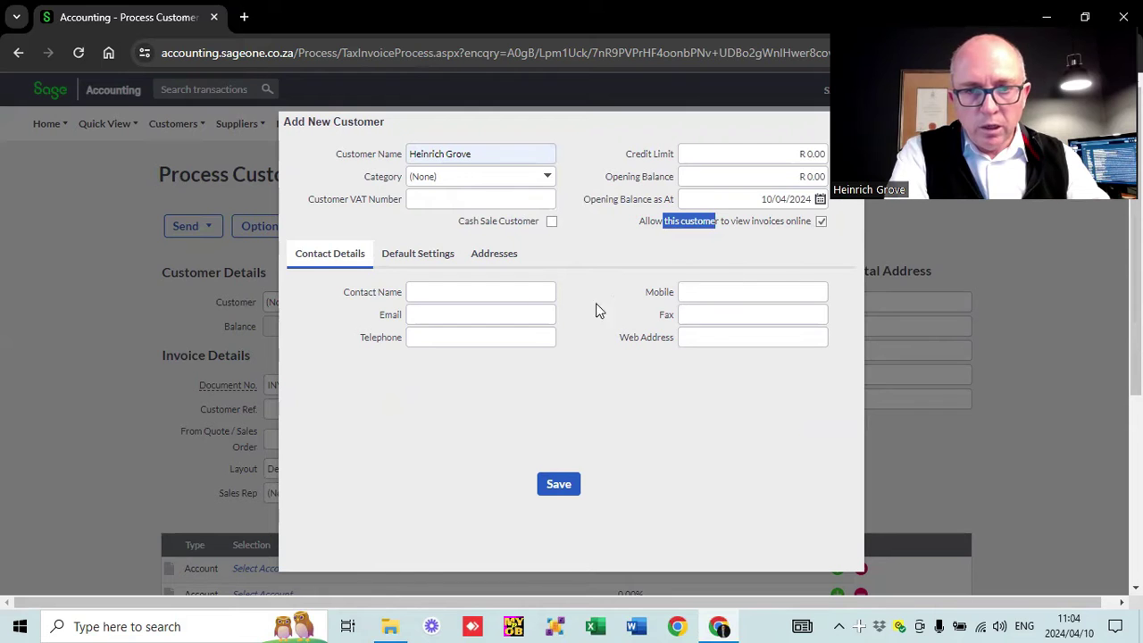
- Fill in the contact name and the customer's email, correcting a wrongly filled email field
click(446, 319)
click(545, 360)
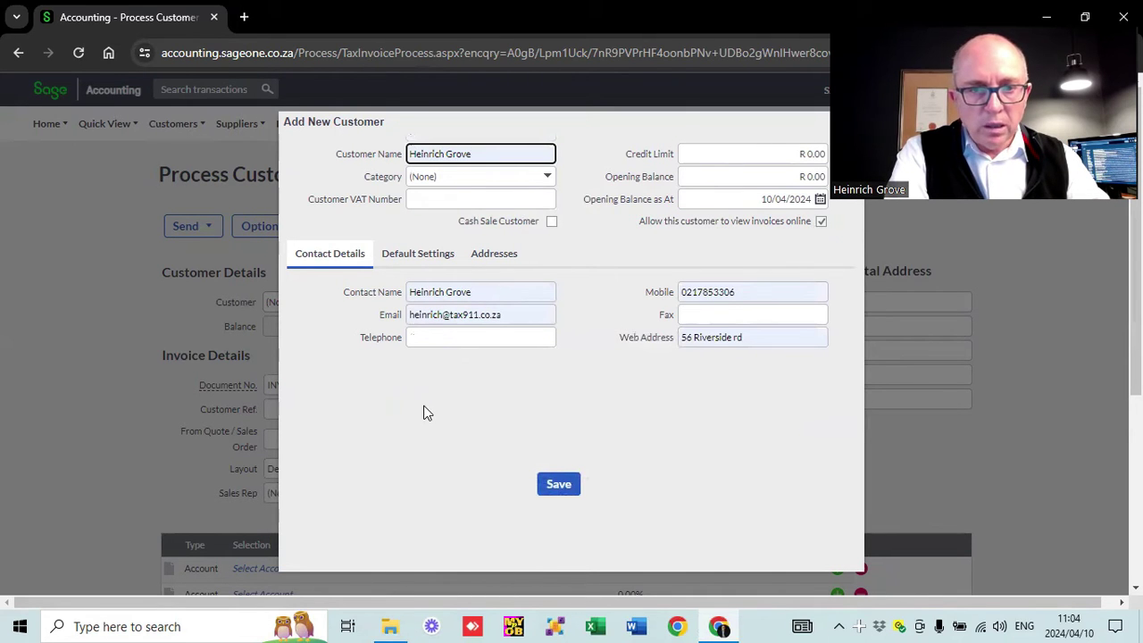
drag(693, 334, 550, 334)
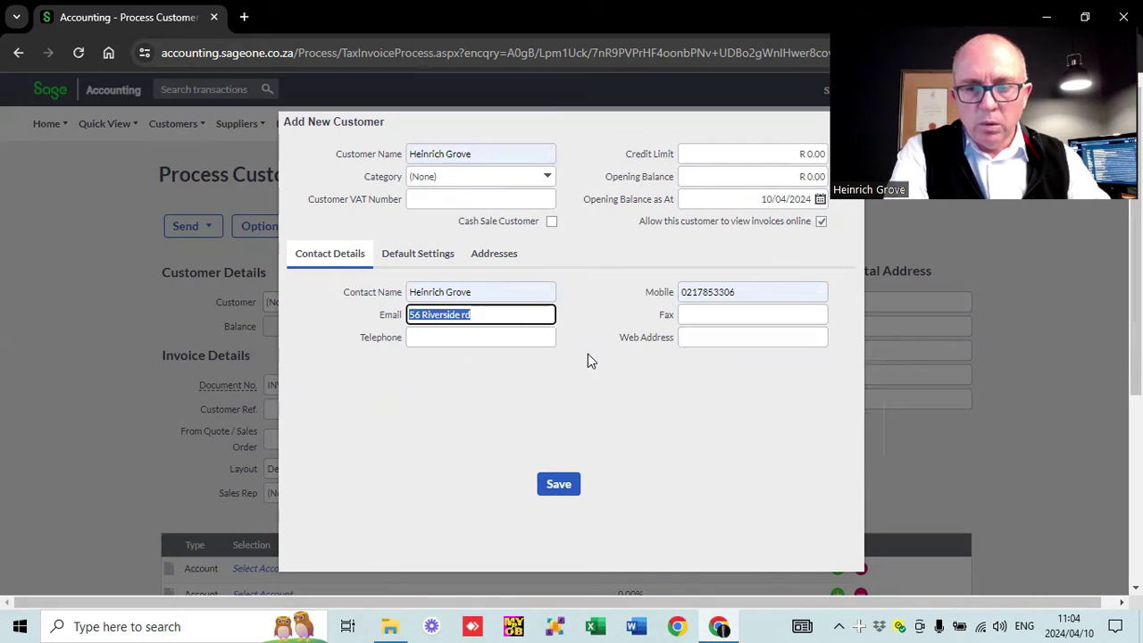
key(Delete)
click(529, 409)
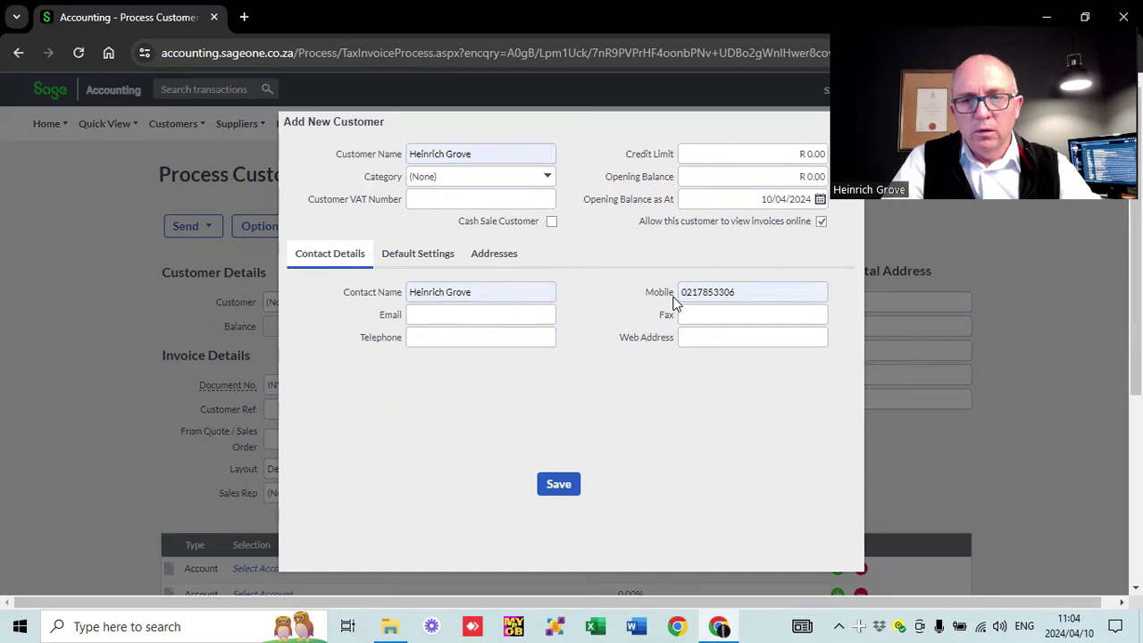
click(459, 314)
click(547, 351)
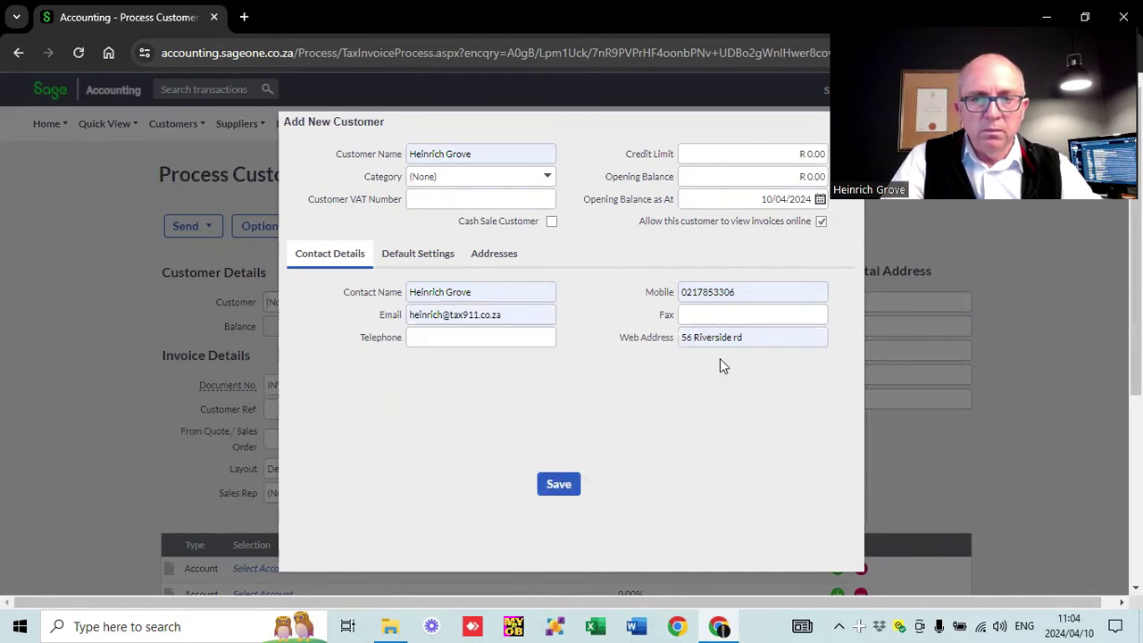
- Clear the street address from Web Address and save the new customer
click(763, 337)
key(ctrl+z)
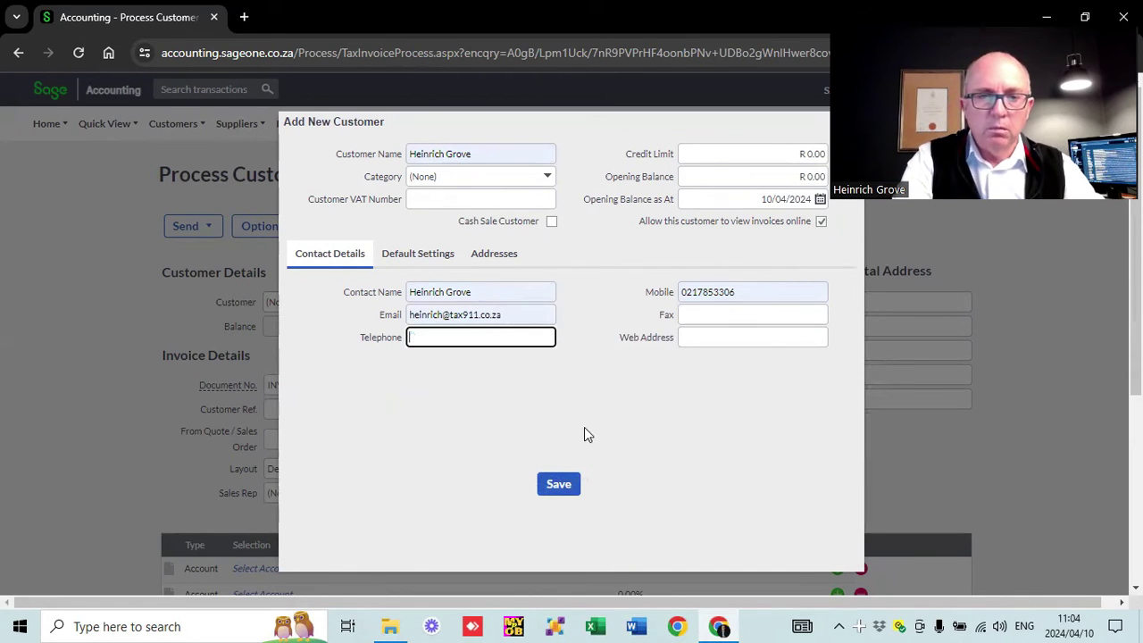
click(530, 416)
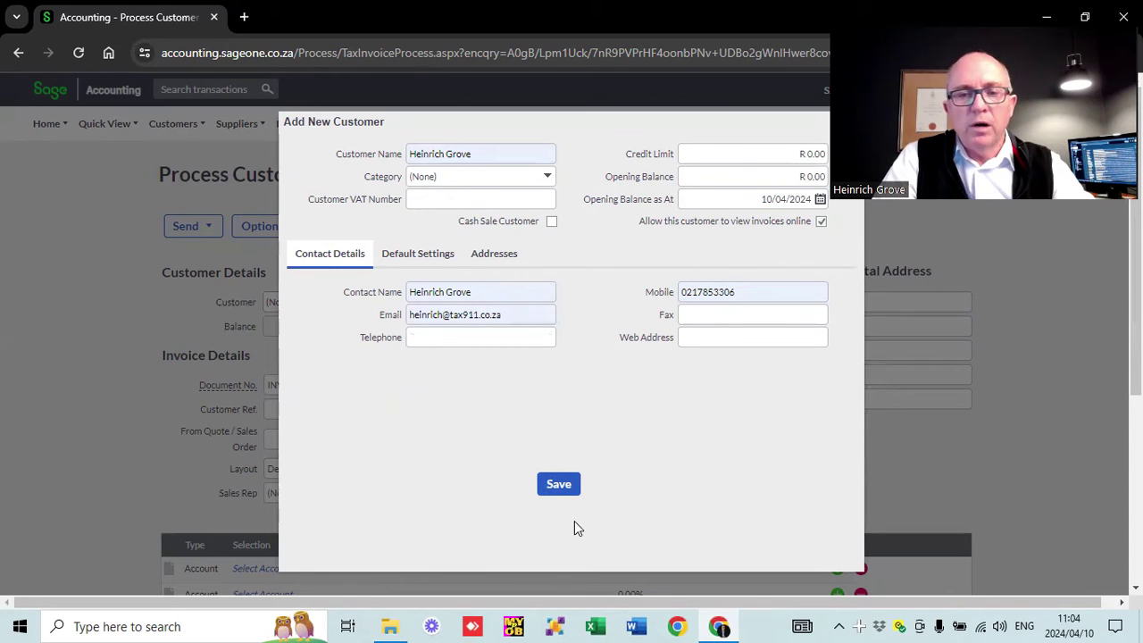
click(555, 488)
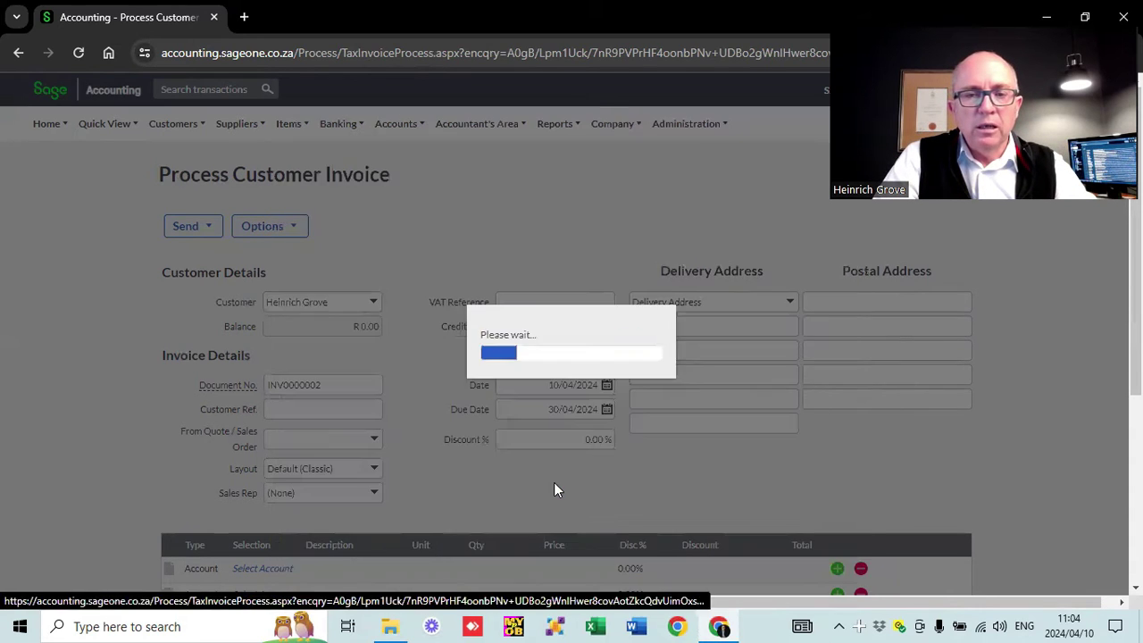
- Create a new Consulting account in the Sales category for the first invoice line
scroll(132, 305, down, 3)
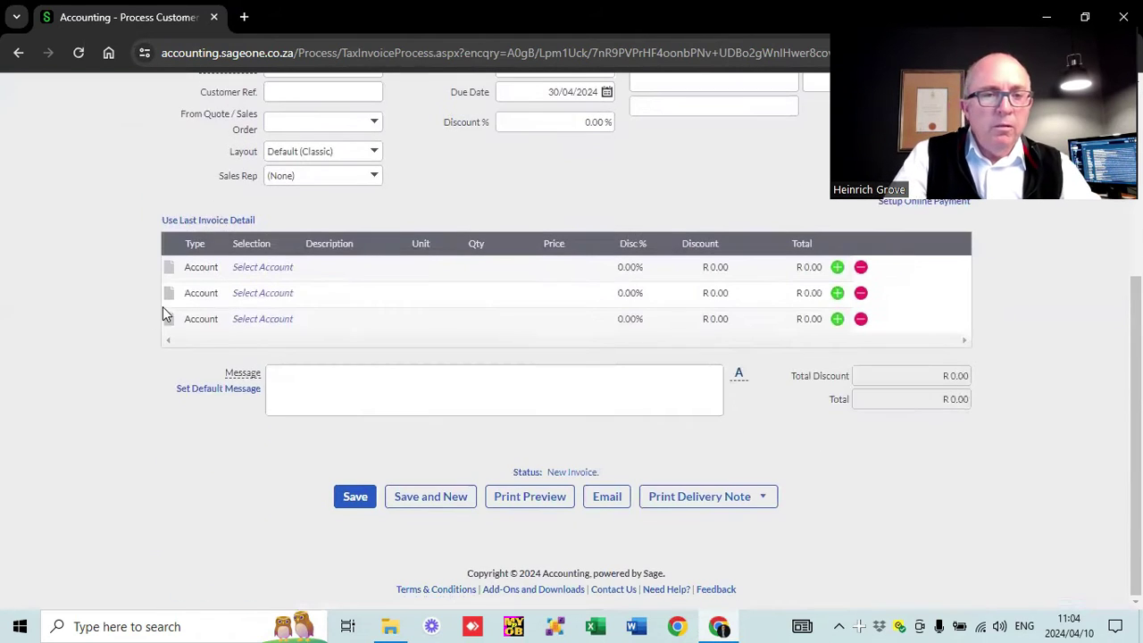
click(275, 269)
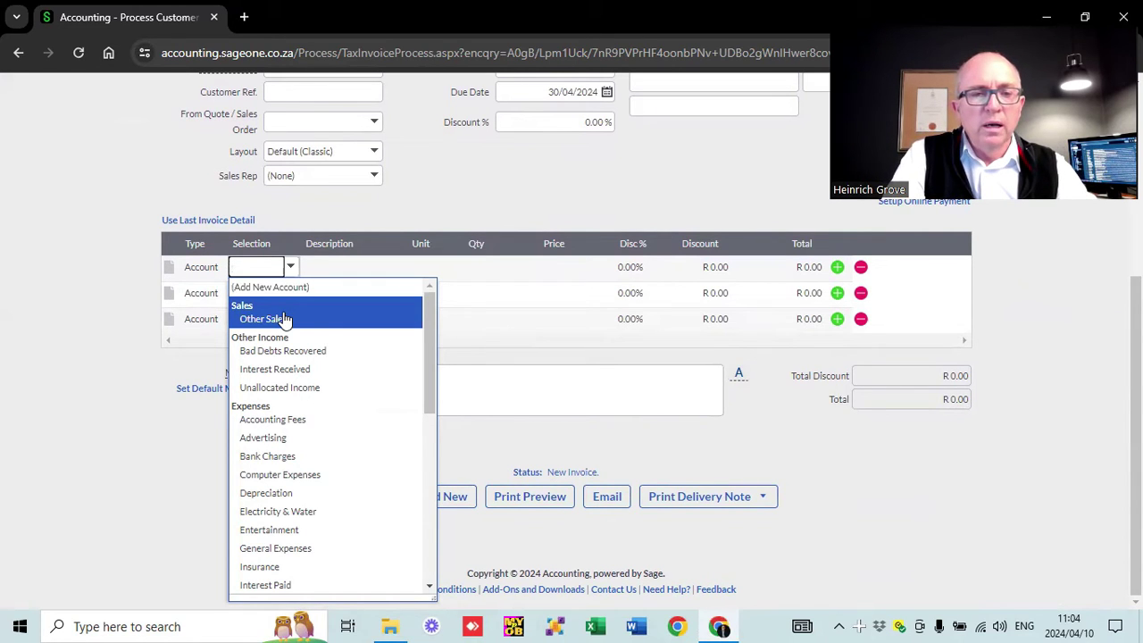
click(268, 287)
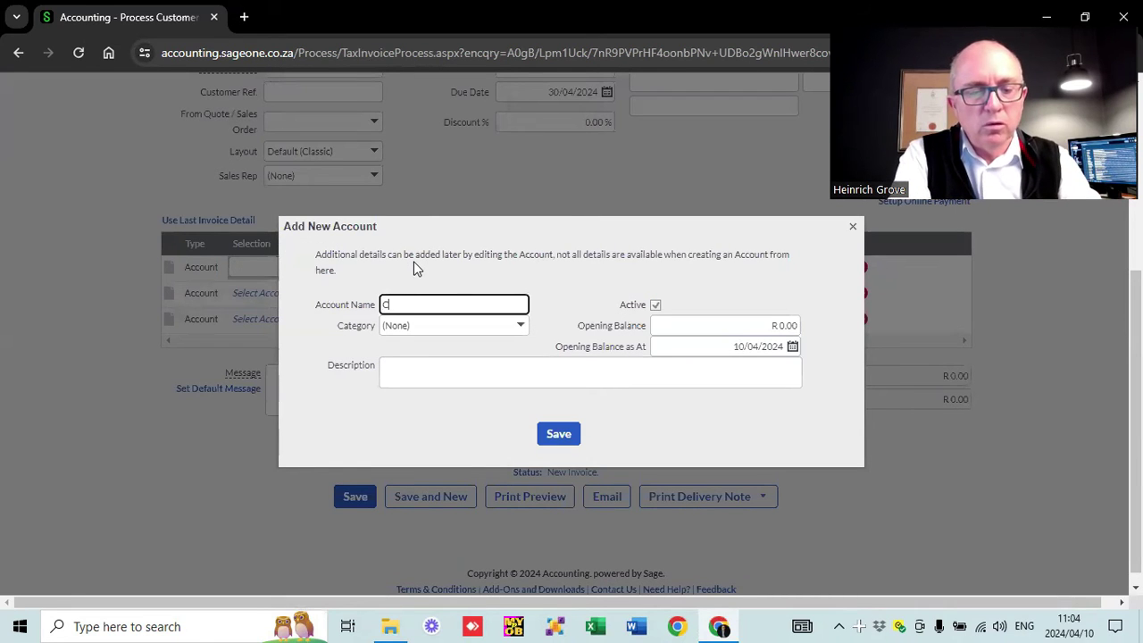
text(Consulting)
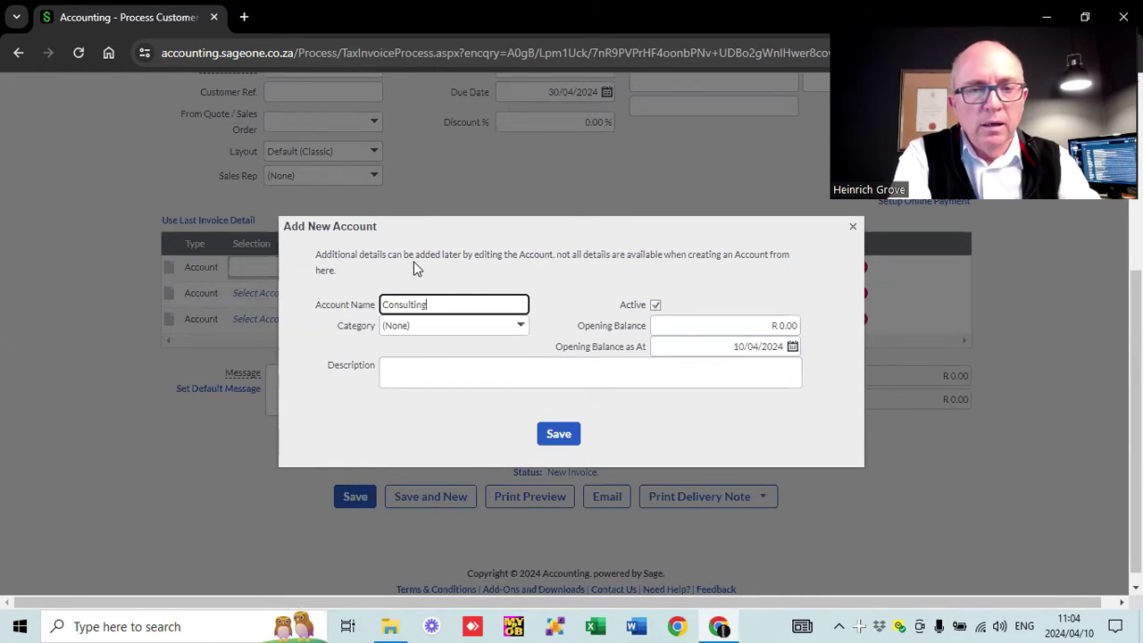
key(Tab)
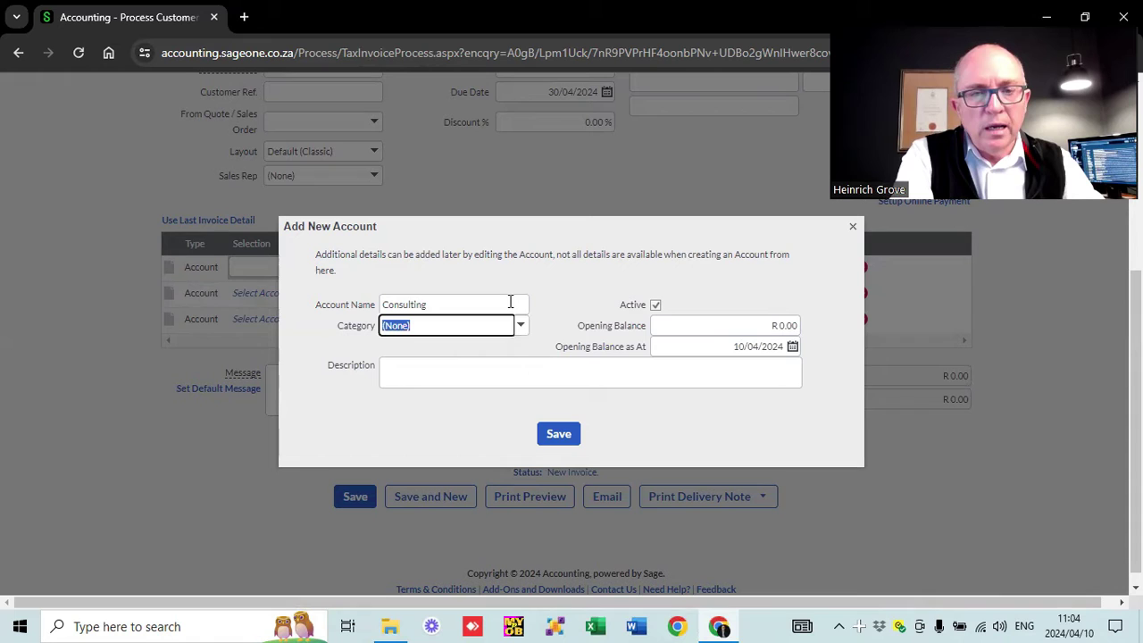
click(520, 326)
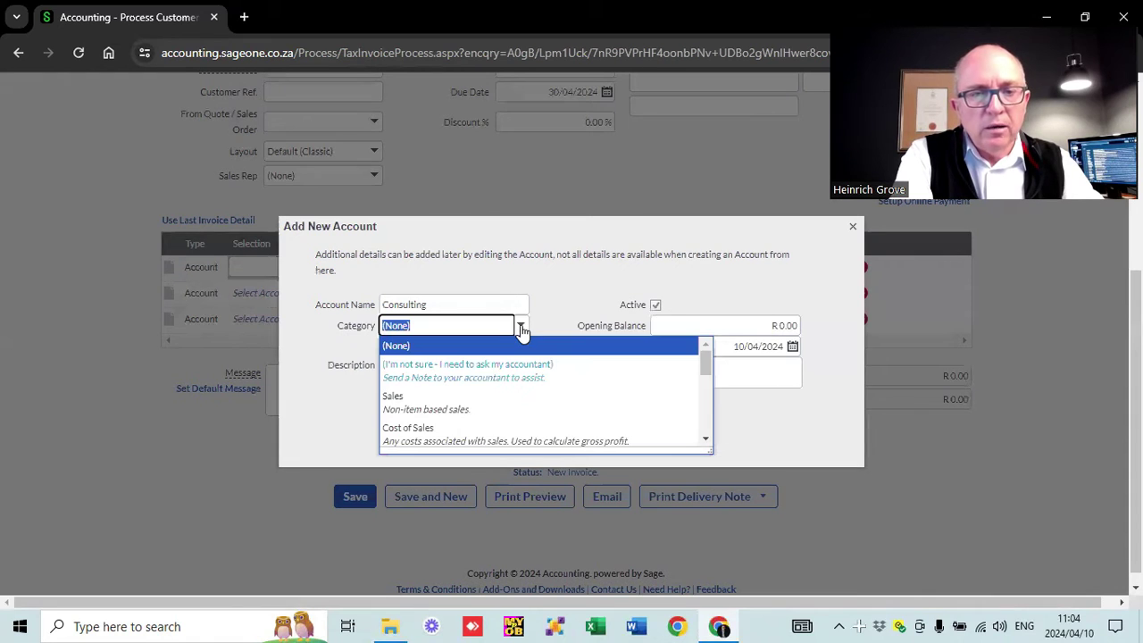
click(469, 398)
click(549, 435)
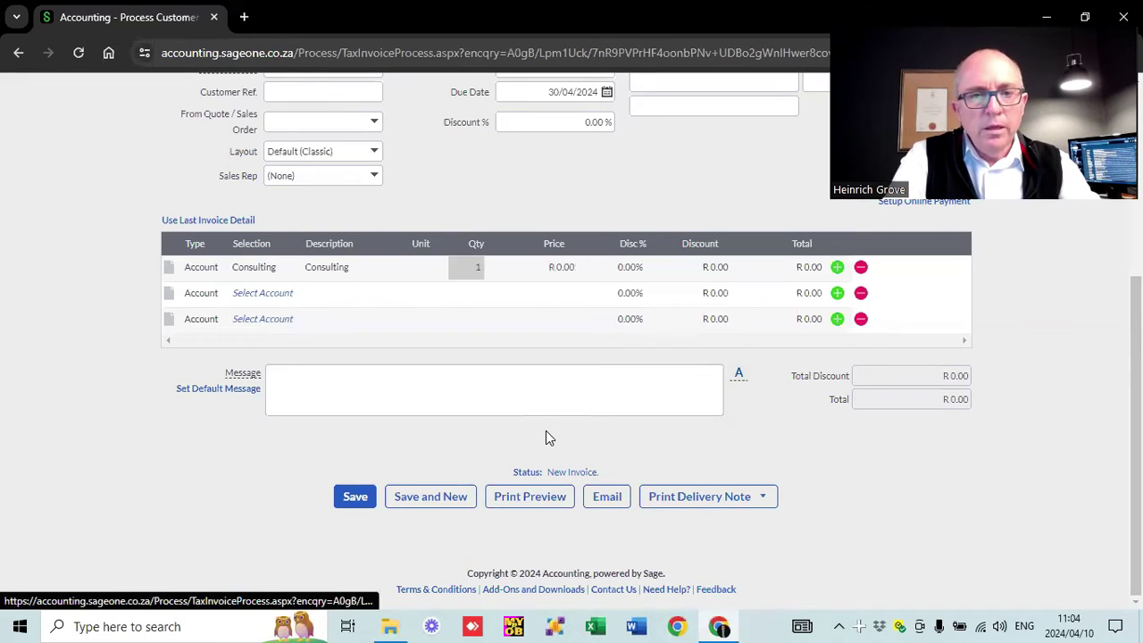
- Set the line price to R 2,000.00
key(Tab)
text(2000)
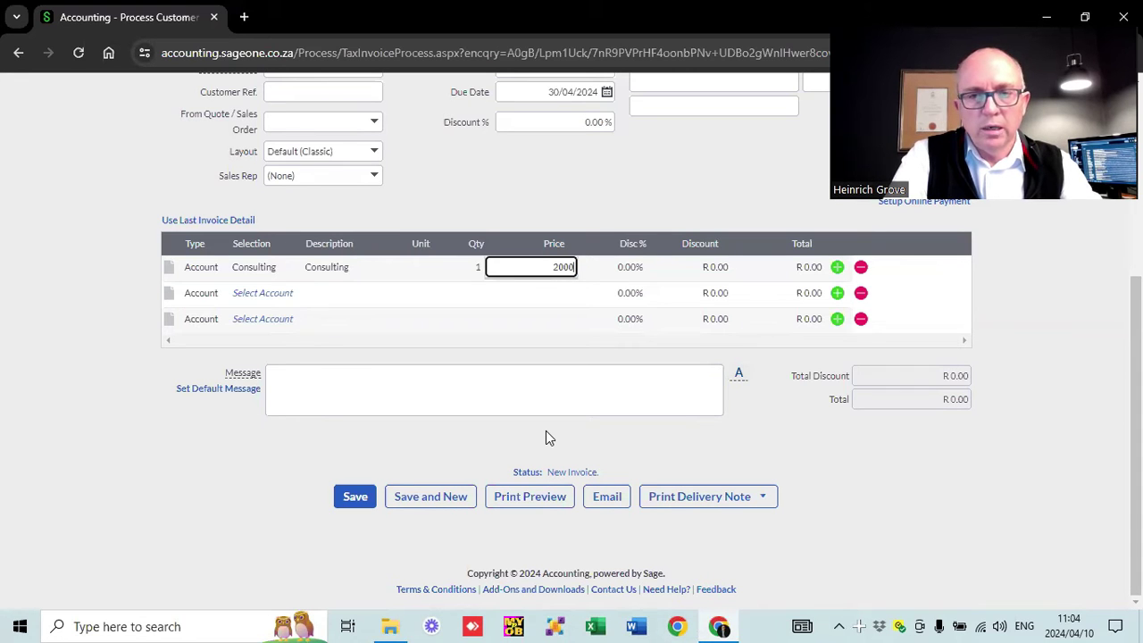
key(Tab)
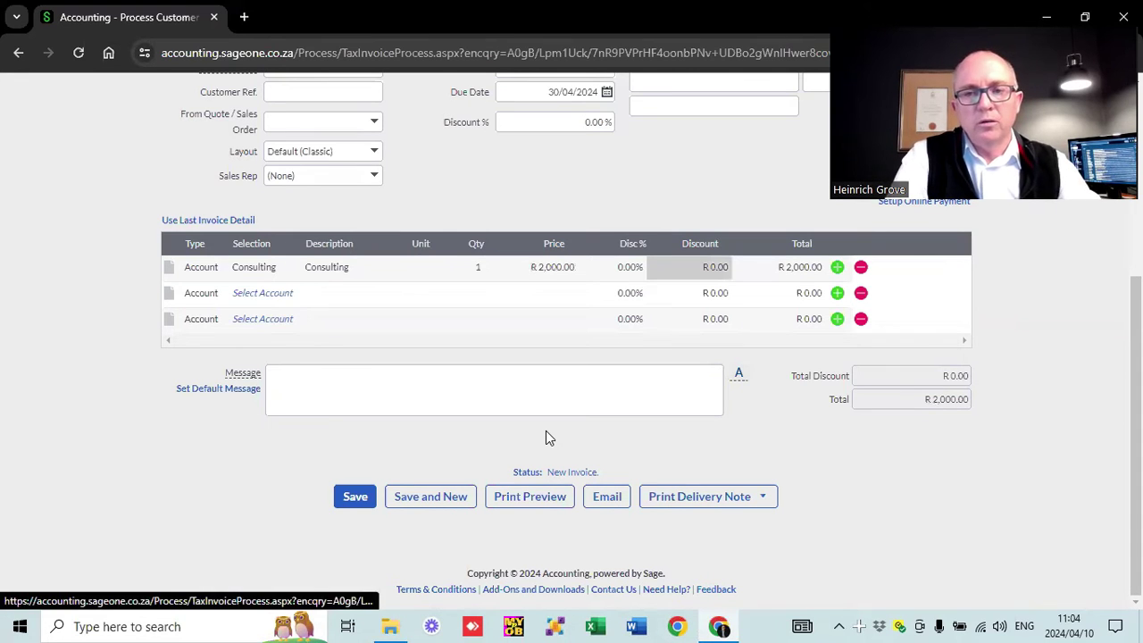
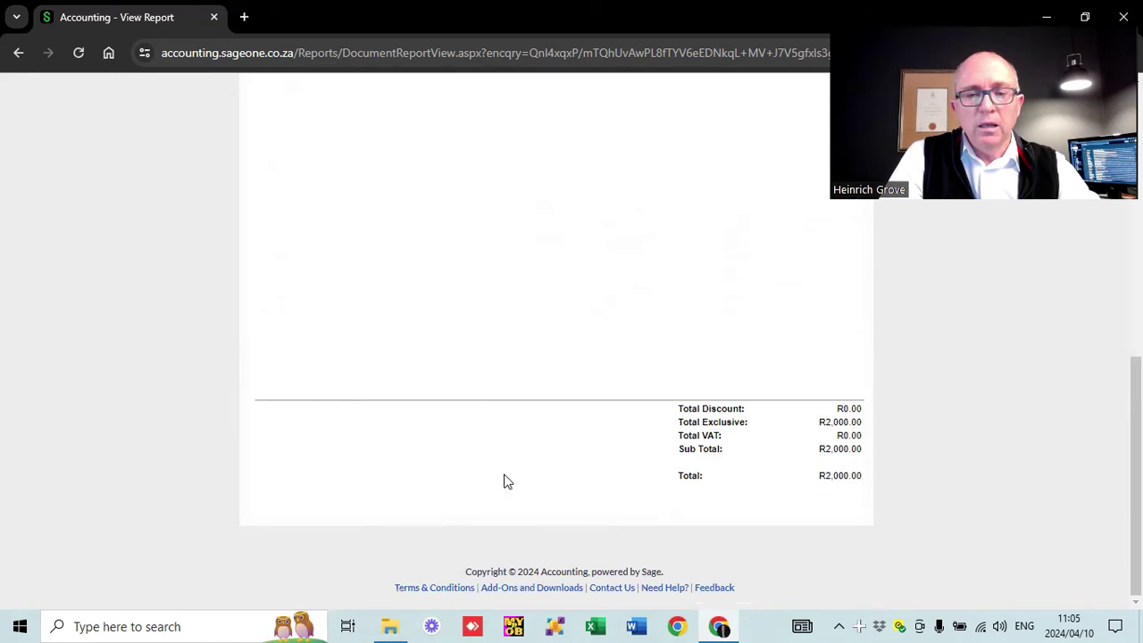
- Return from the invoice report to invoice INV0000002 and open its email form
scroll(399, 471, up, 8)
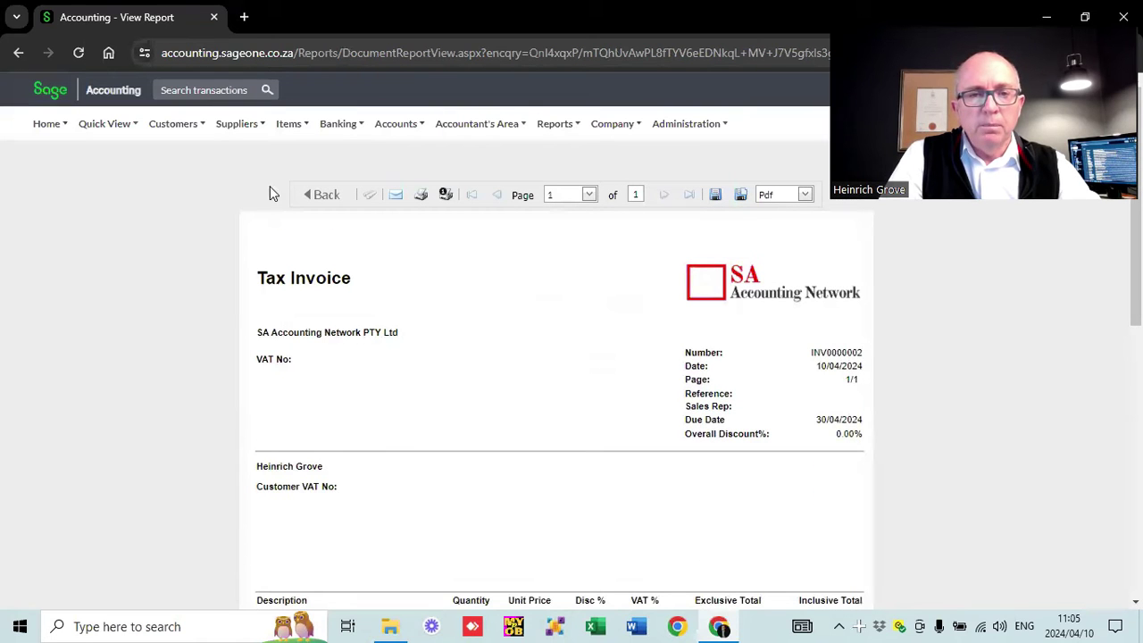
click(320, 194)
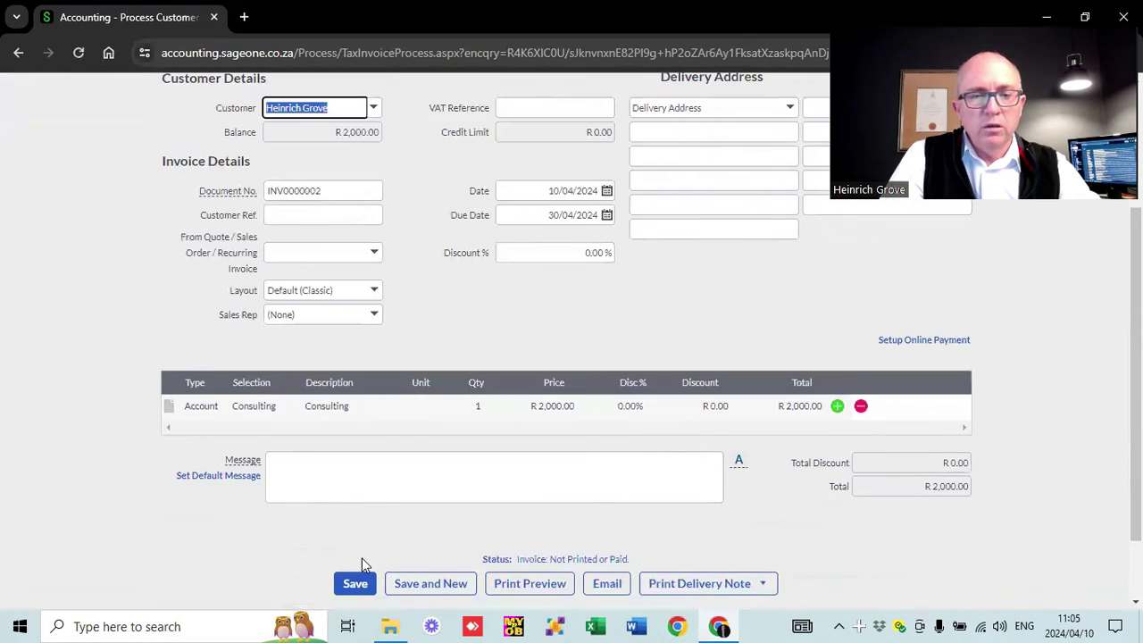
click(604, 582)
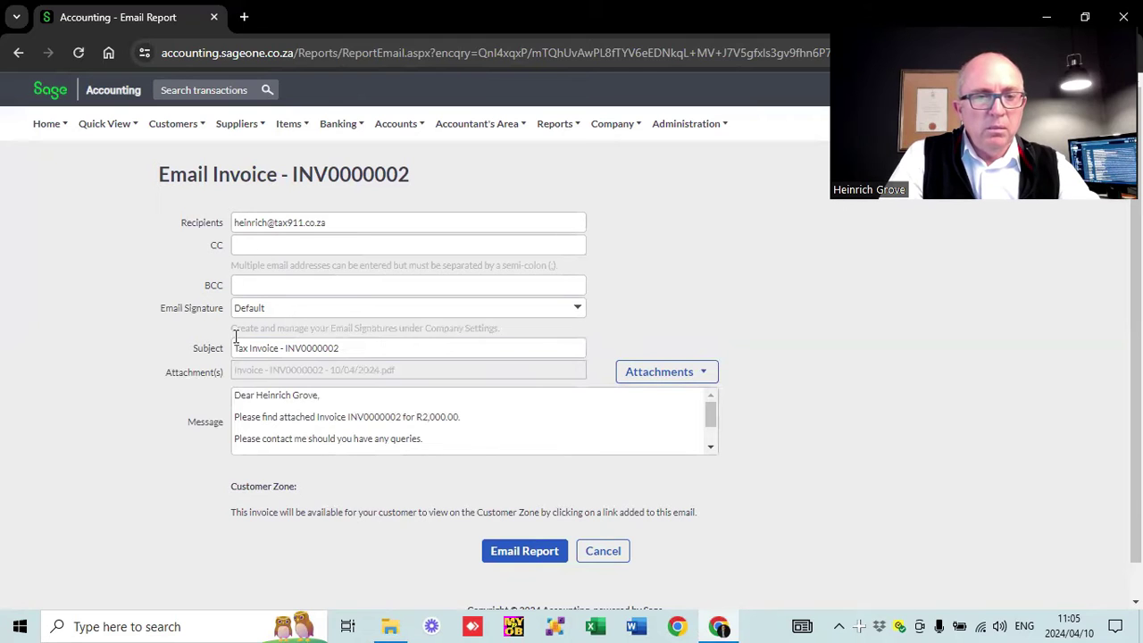
- Check the attachment options, attempt sending the invoice email, and dismiss the free-trial error
scroll(370, 422, down, 2)
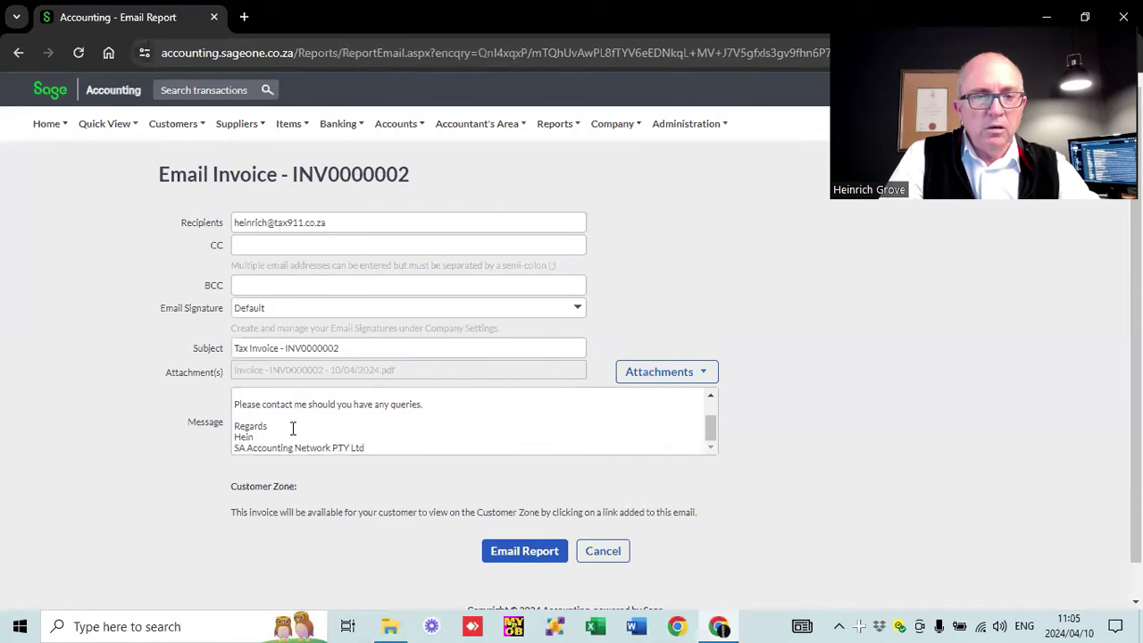
click(660, 373)
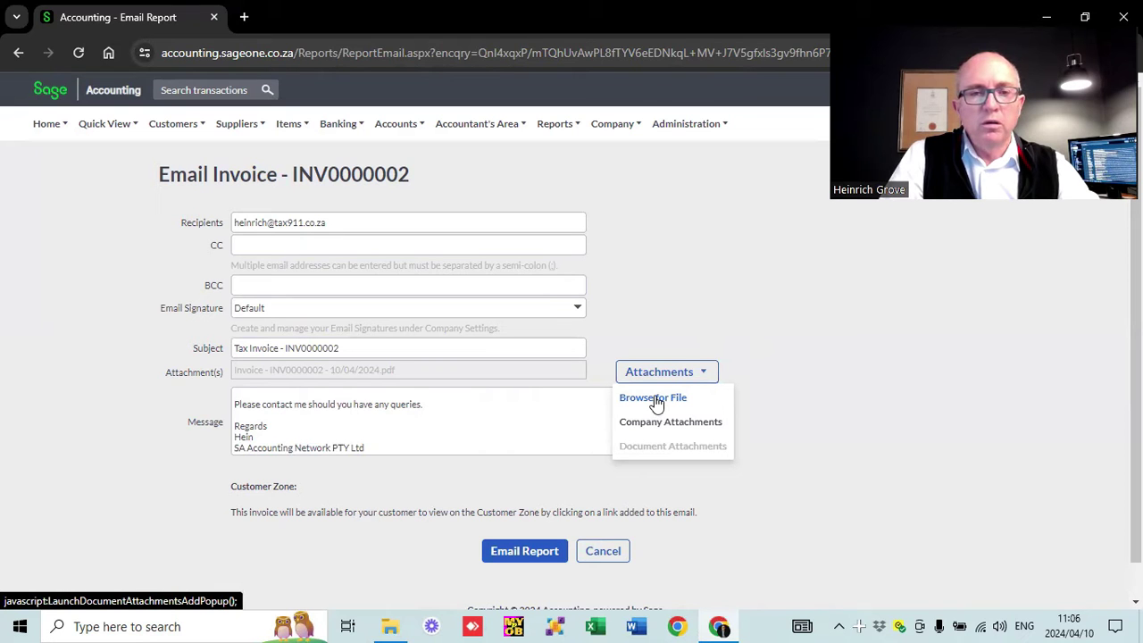
click(649, 334)
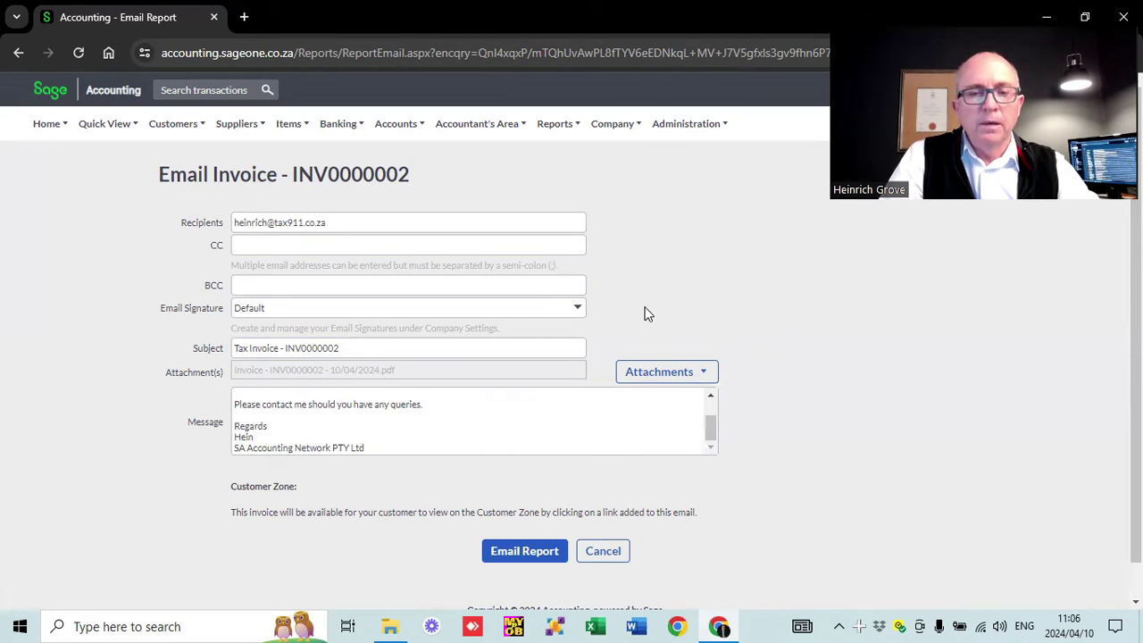
click(518, 558)
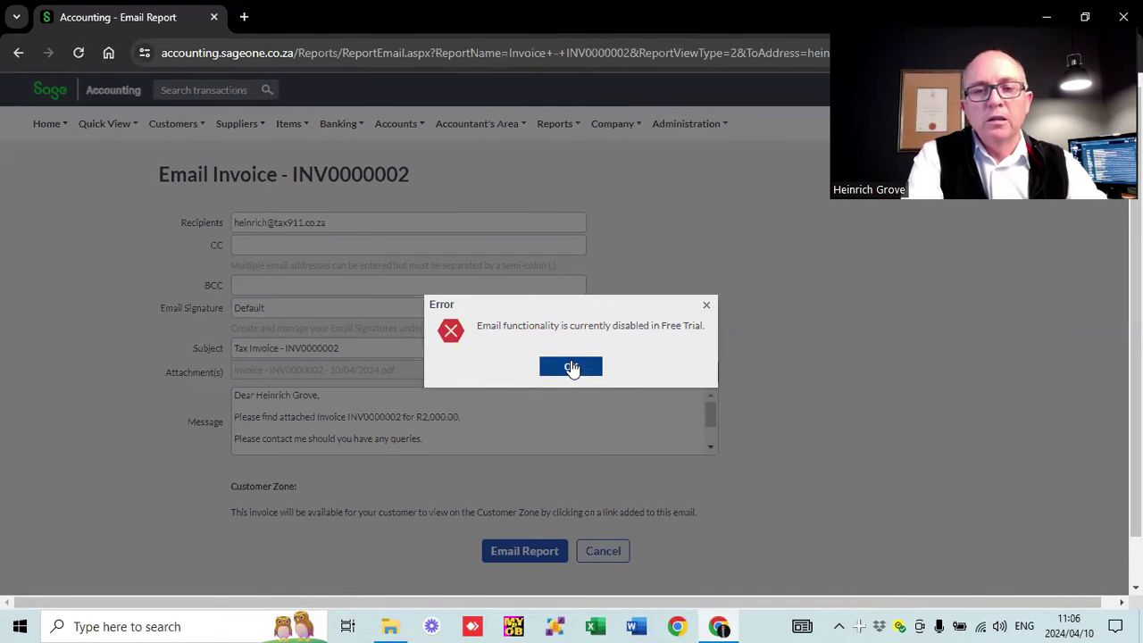
click(571, 366)
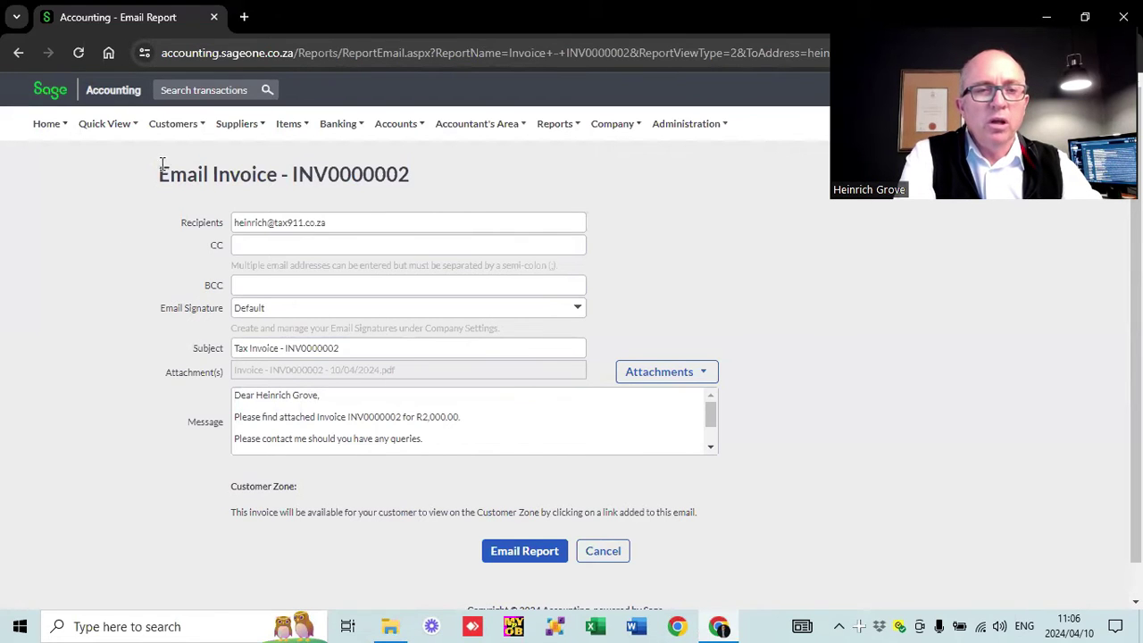
click(170, 126)
- Open the Customer Quotes list and start a new quote, dismissing the getting-started tour
mouse_move(190, 202)
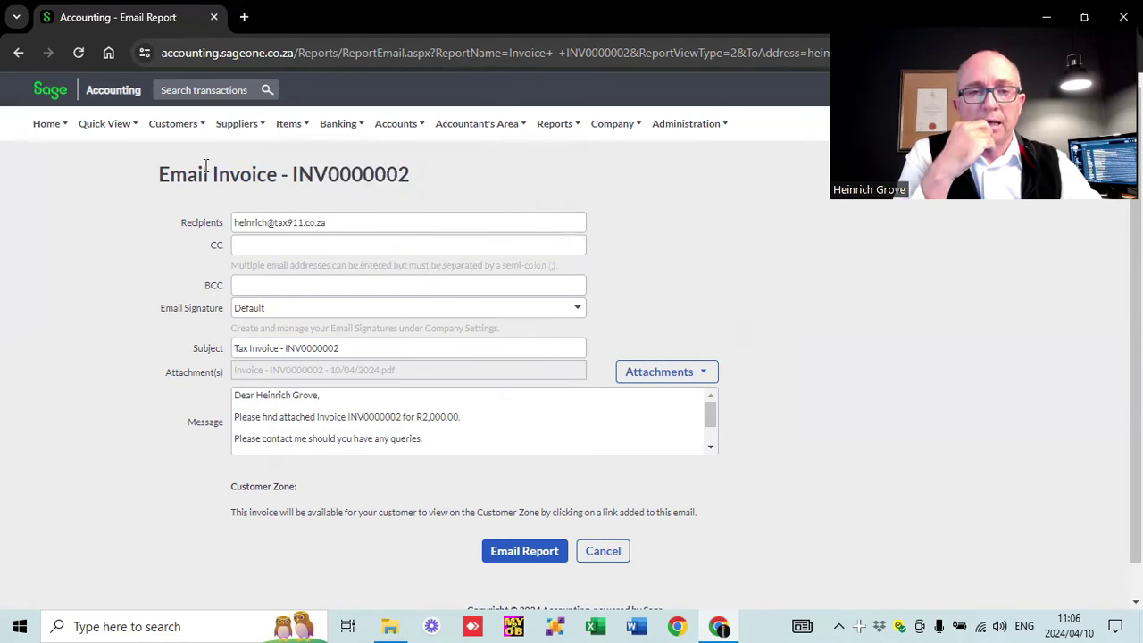
mouse_move(174, 131)
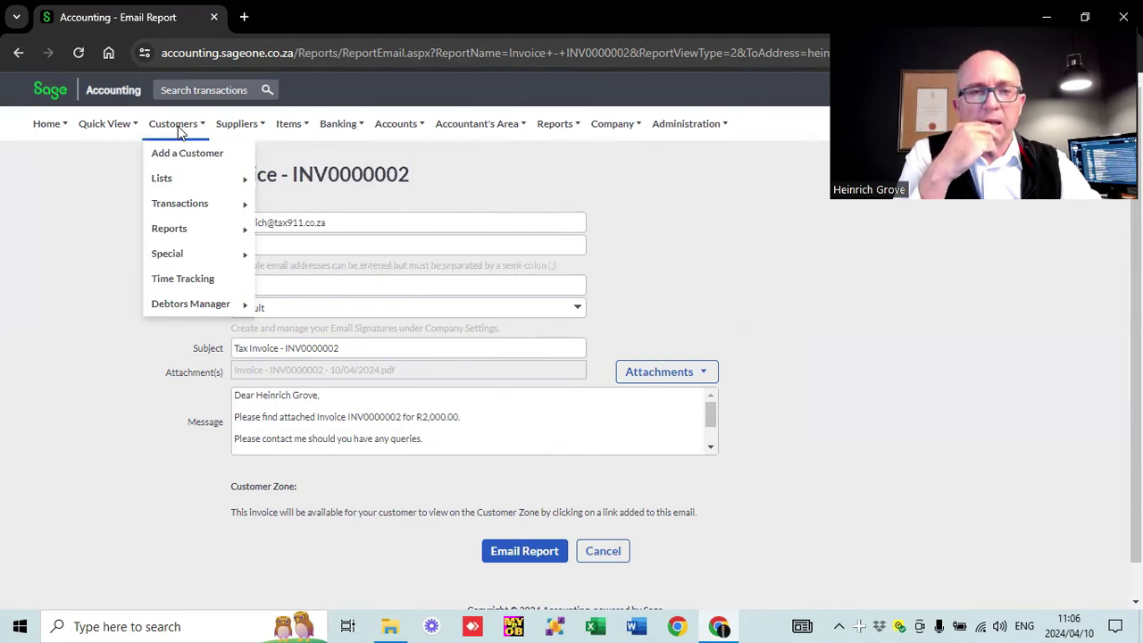
mouse_move(224, 209)
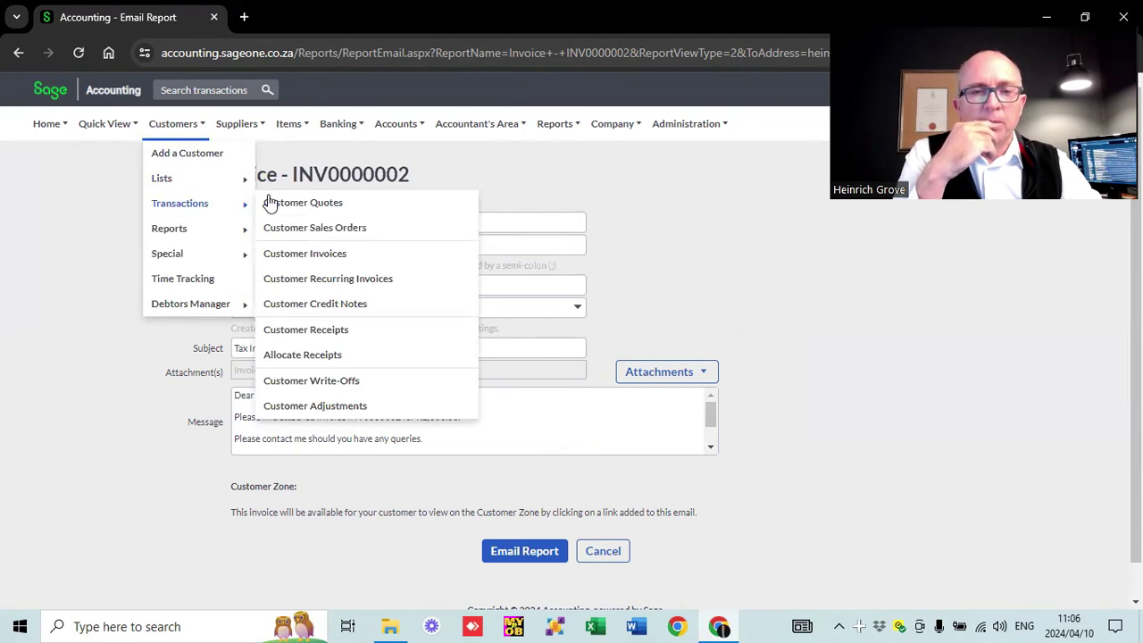
click(302, 205)
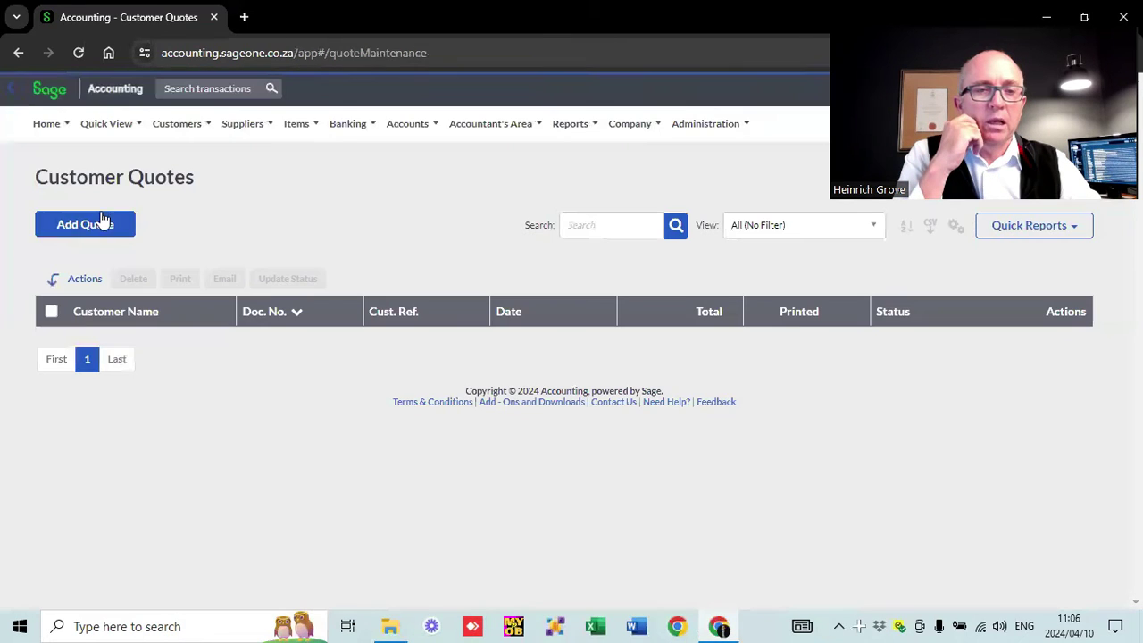
click(103, 221)
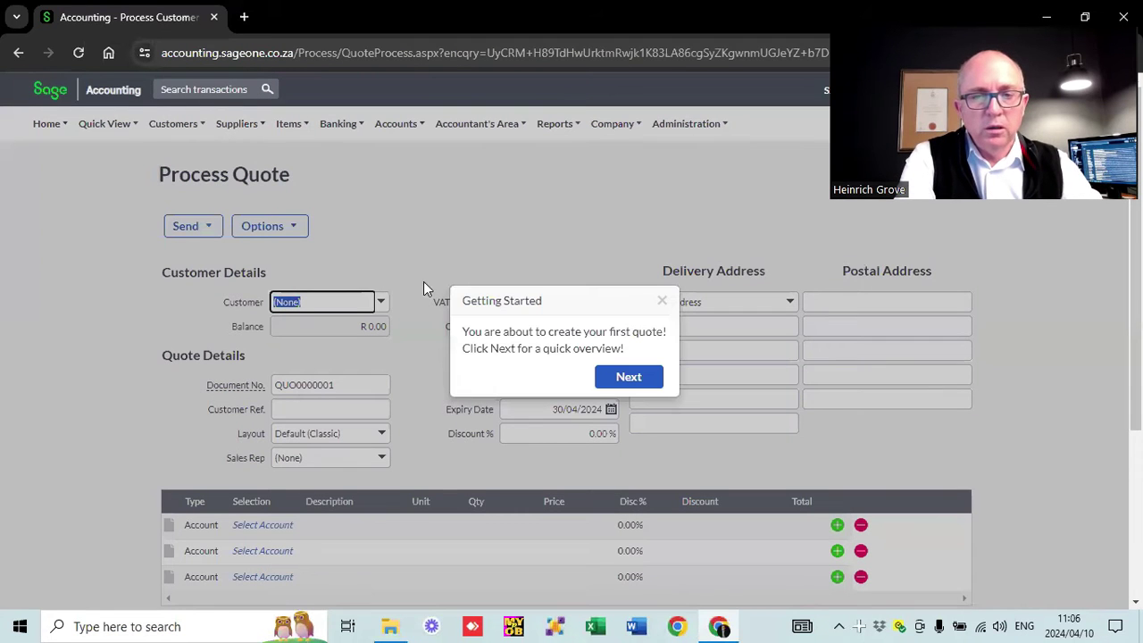
click(661, 300)
- Pick the existing customer, add a Consulting line priced 5,000, and save quote QUO0000001
text(Heinrich Grove)
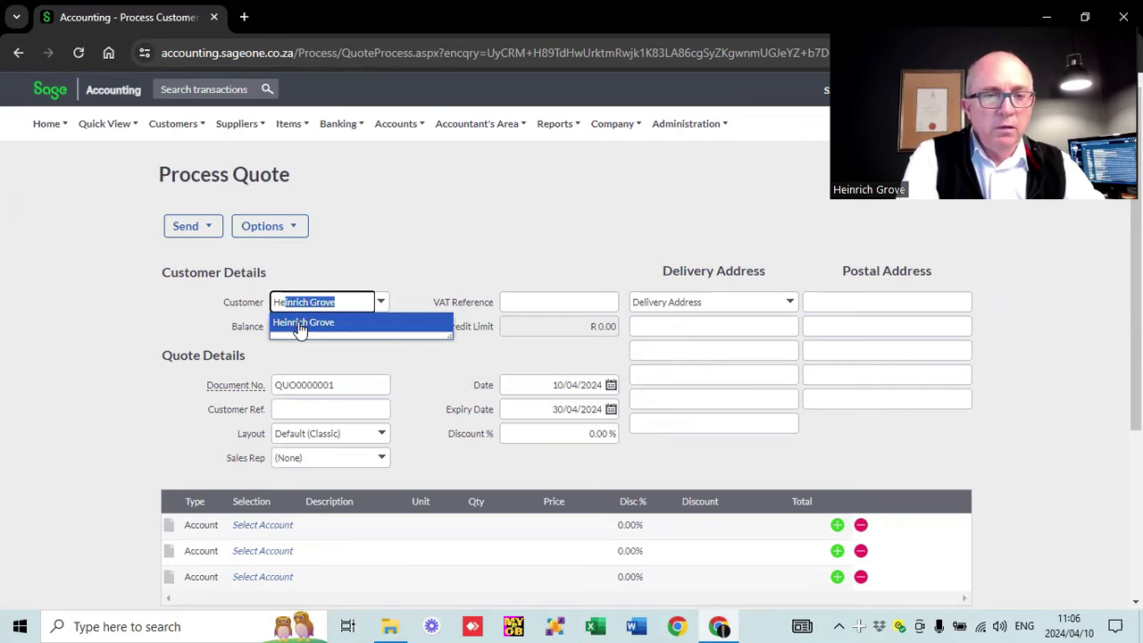
click(302, 323)
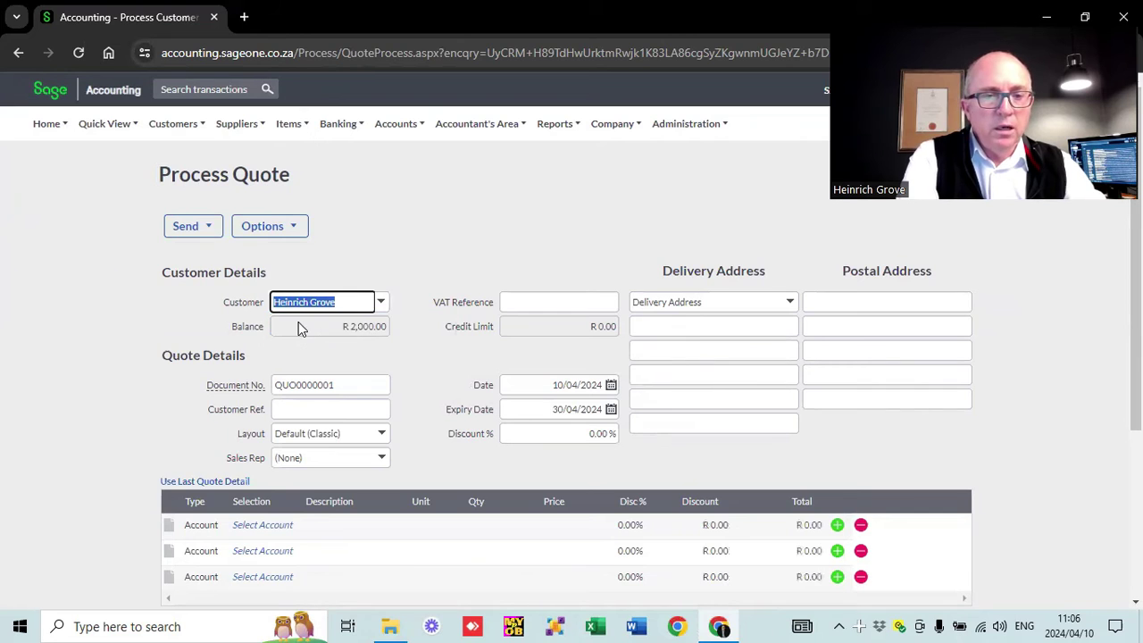
click(119, 405)
scroll(214, 333, down, 3)
click(248, 277)
click(291, 274)
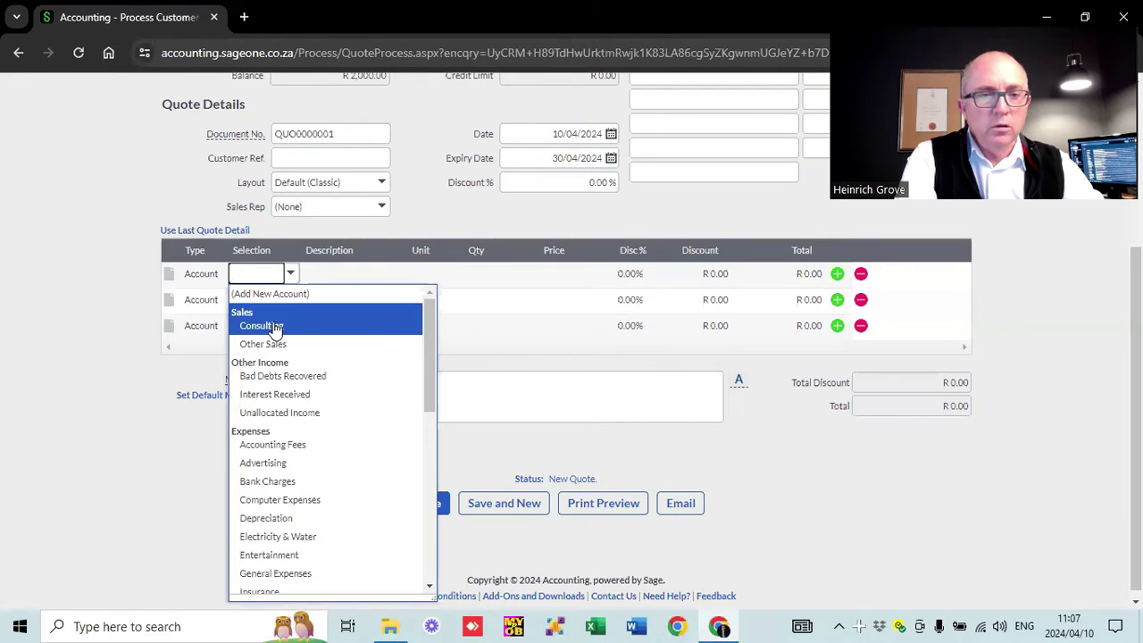
click(277, 326)
click(546, 275)
text(5,000)
click(376, 515)
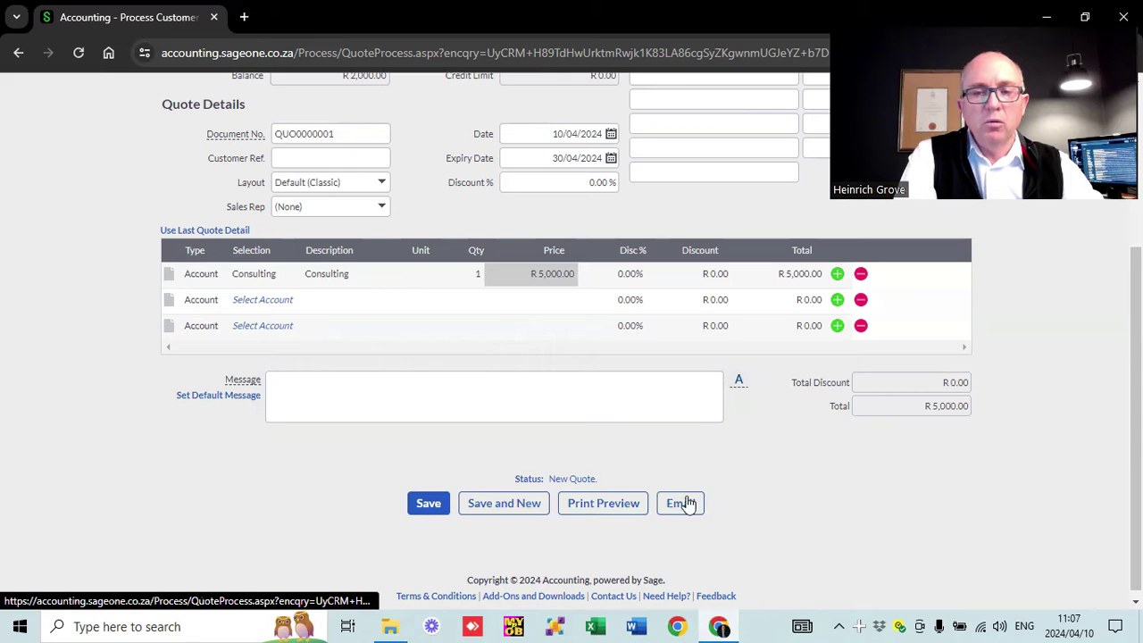
click(421, 505)
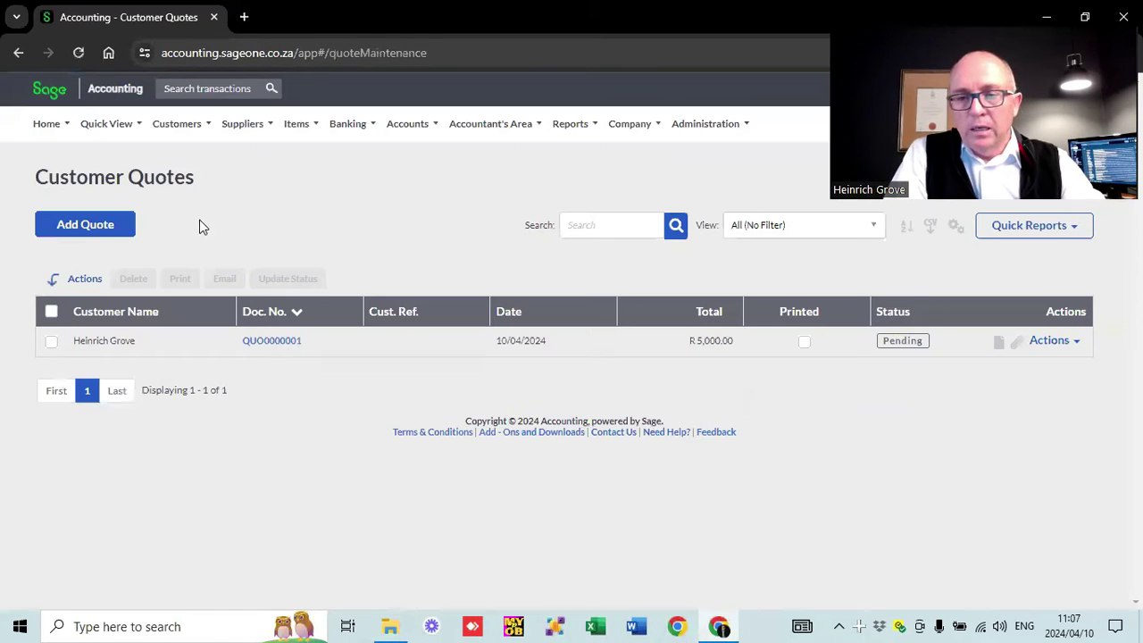
- Inspect the Actions options for quote QUO0000001, then bring up the Customers reports list
click(1078, 343)
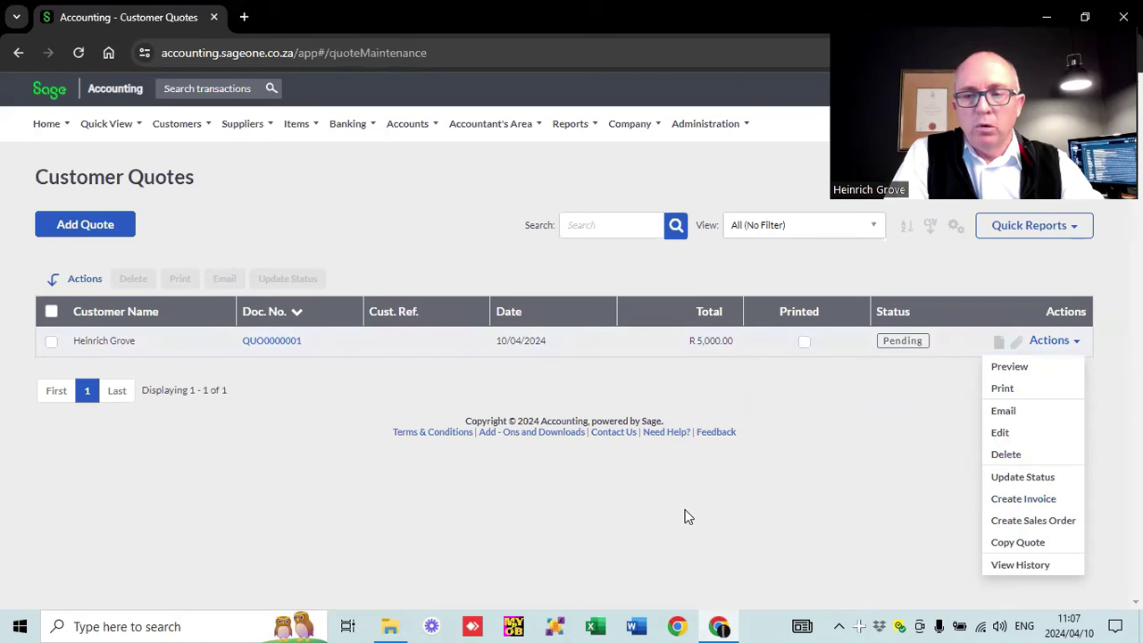
click(613, 516)
click(177, 127)
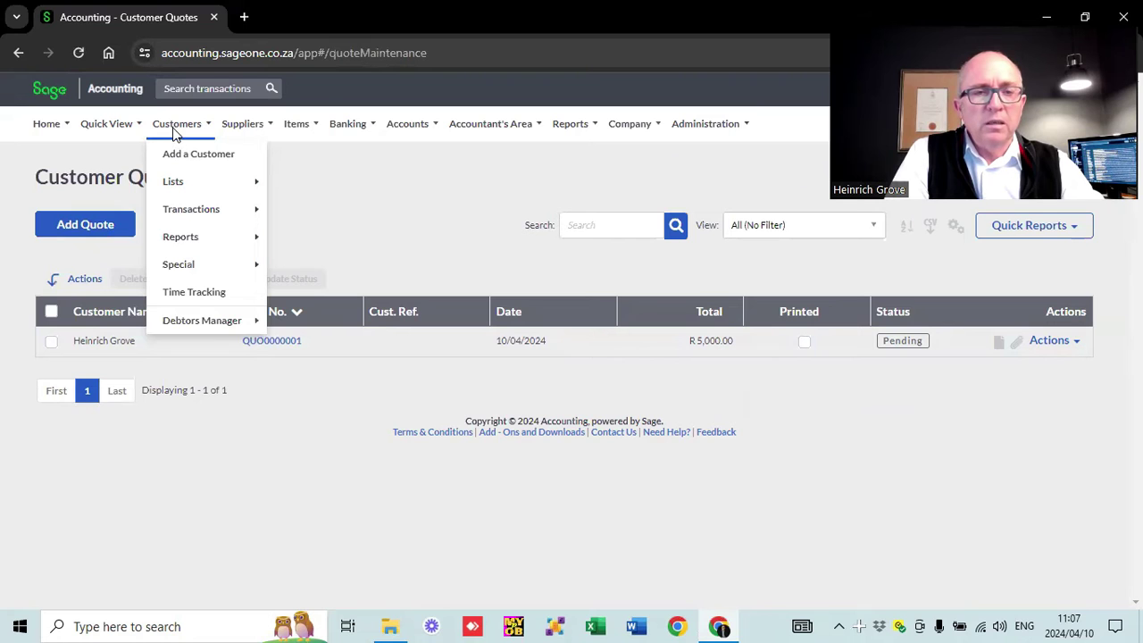
mouse_move(215, 248)
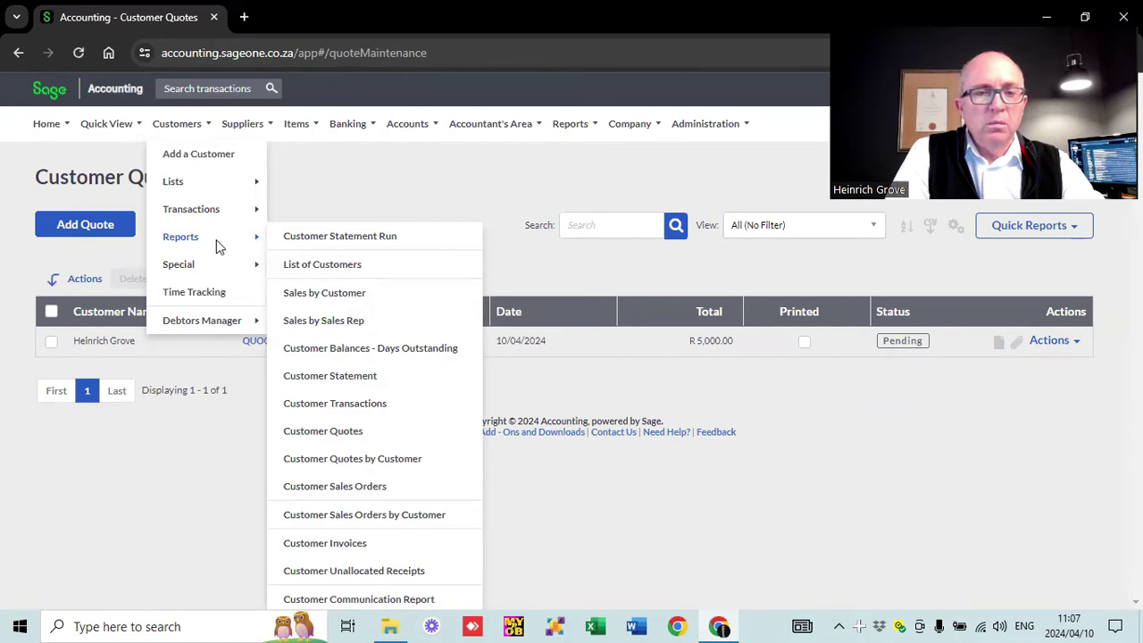
- Run Customer Balances - Days Outstanding with default options, showing R 3,000.00 all current
click(309, 353)
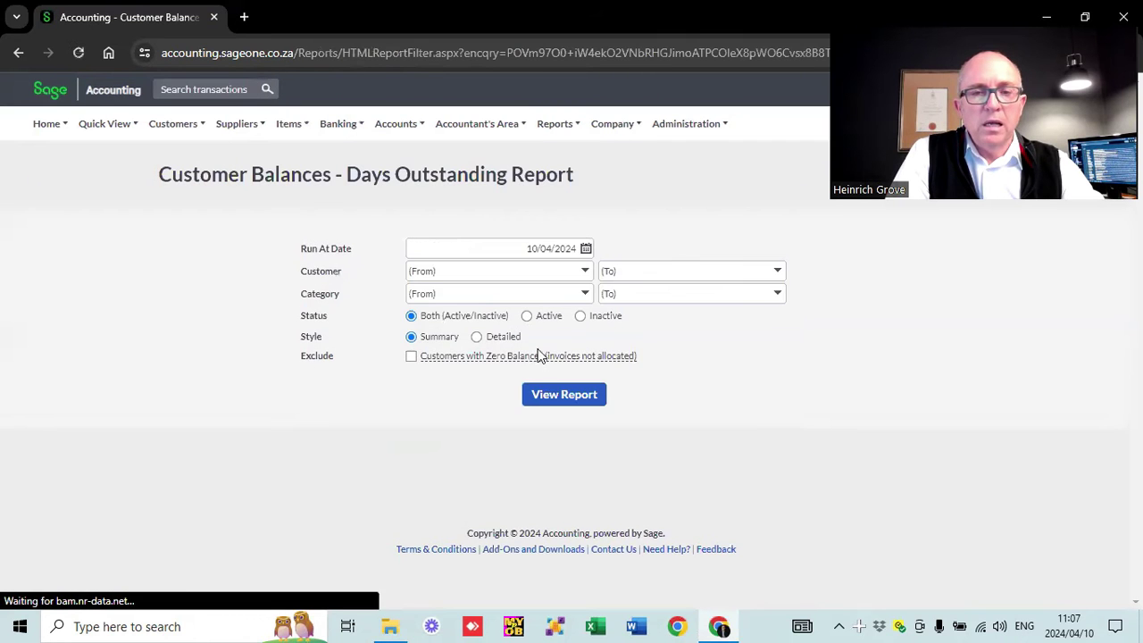
click(550, 400)
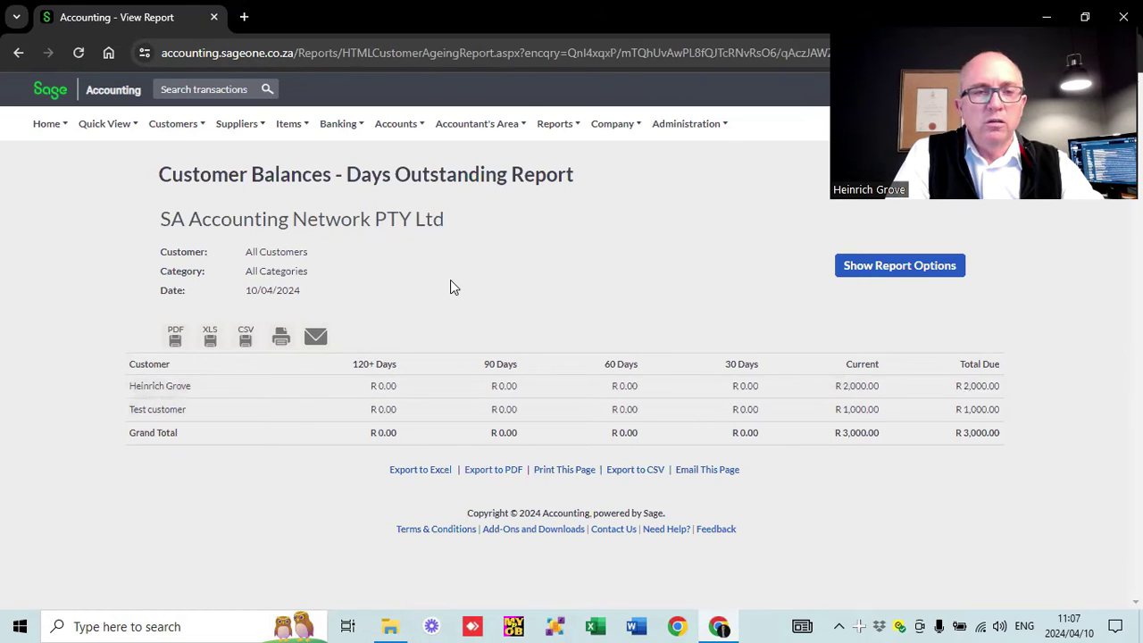
mouse_move(254, 123)
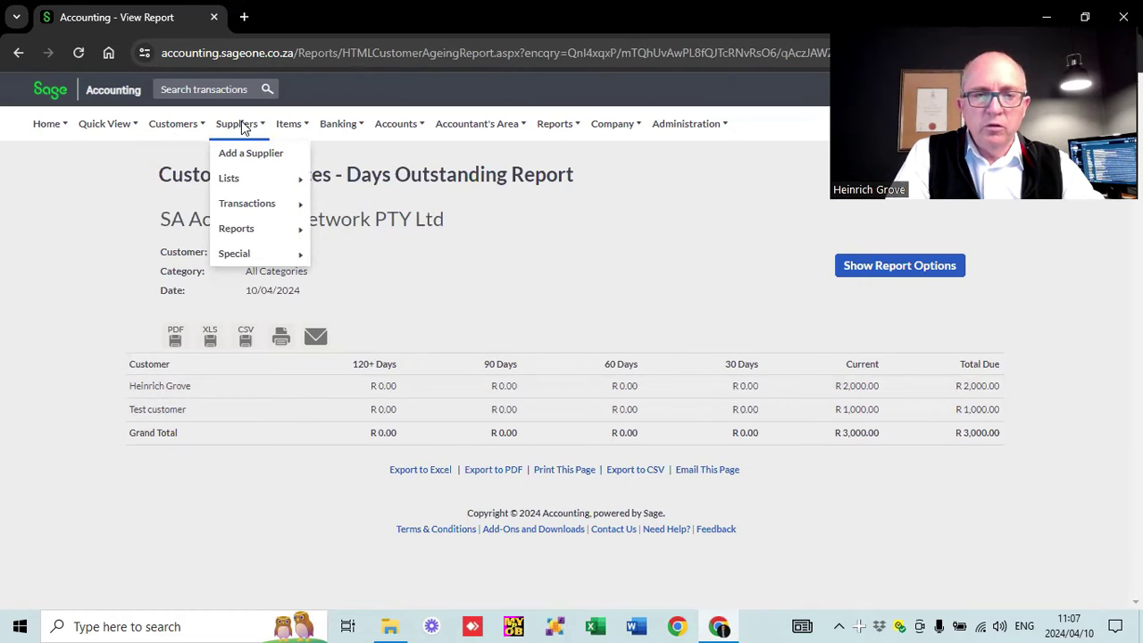
- Open the empty Supplier Invoices list and add new supplier invoice SIV0000001
mouse_move(270, 202)
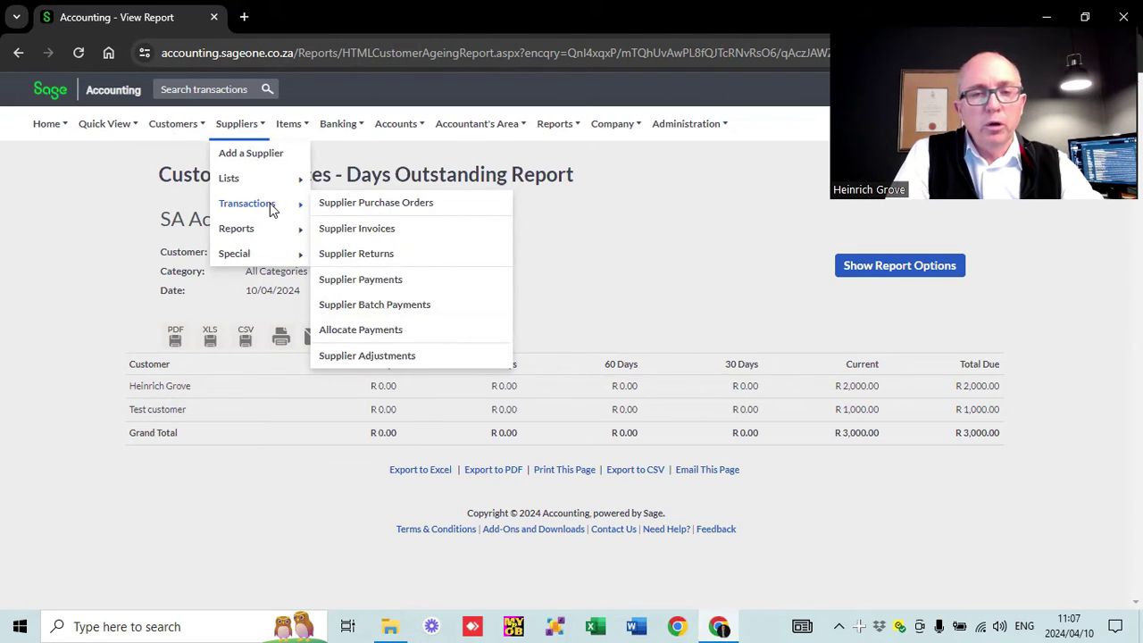
click(352, 231)
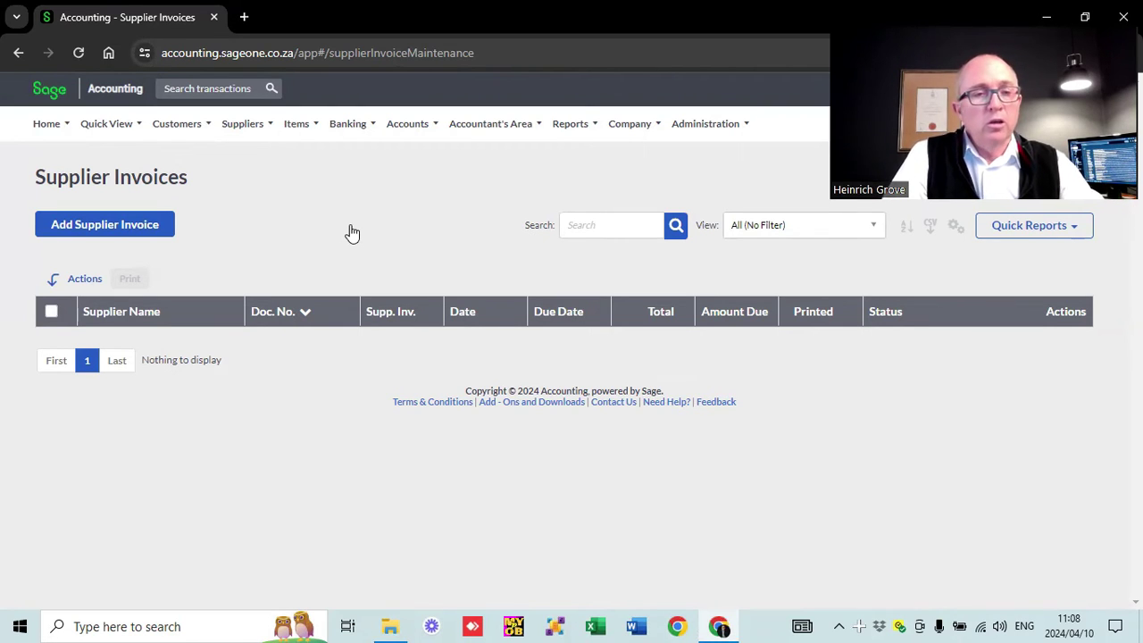
click(112, 225)
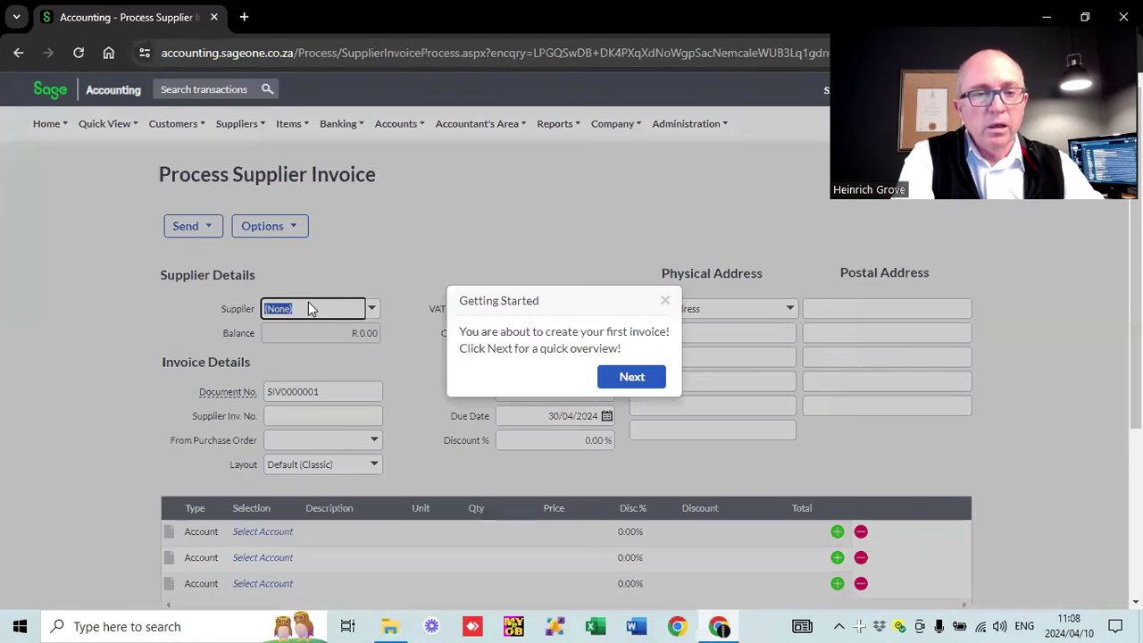
- Create and save a new supplier named PAYE for the invoice
click(668, 300)
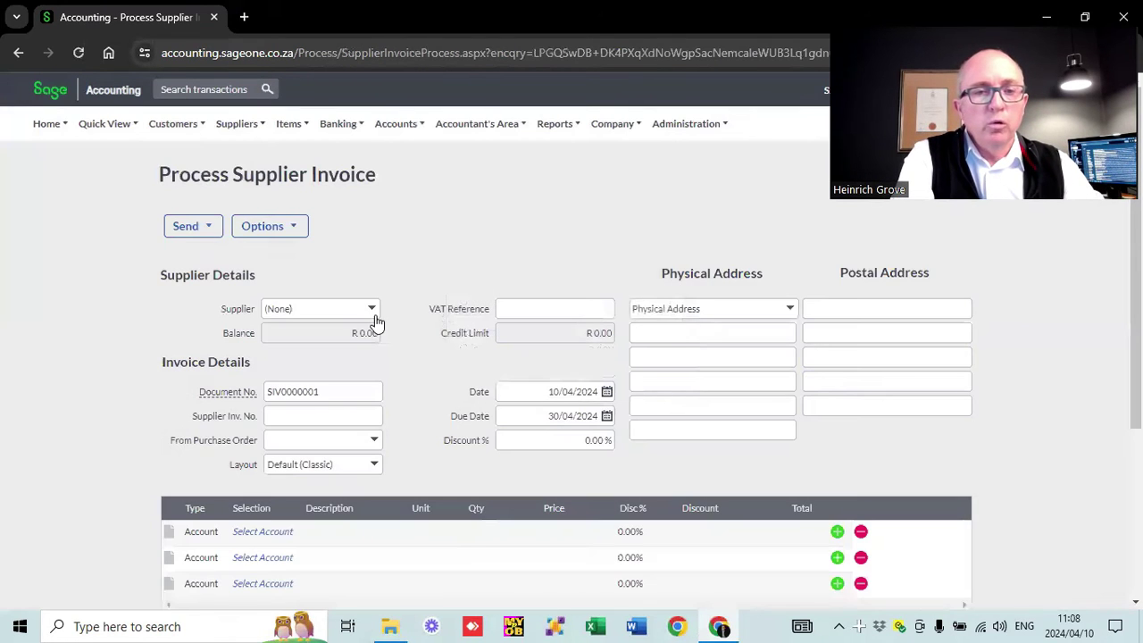
click(374, 309)
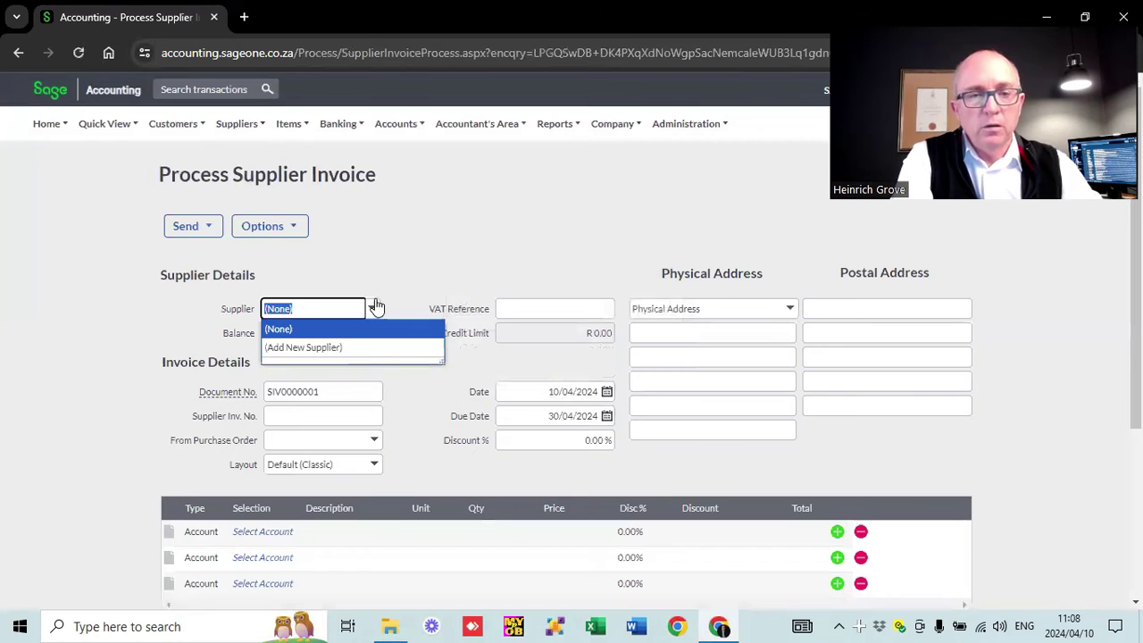
click(332, 348)
text(PAYE)
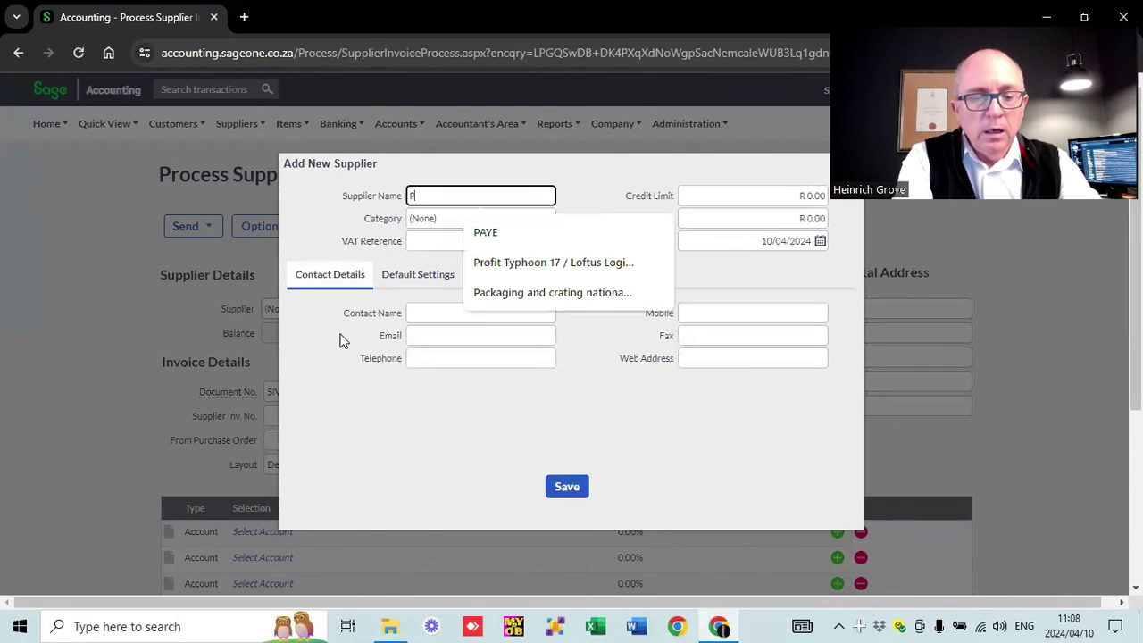
click(387, 439)
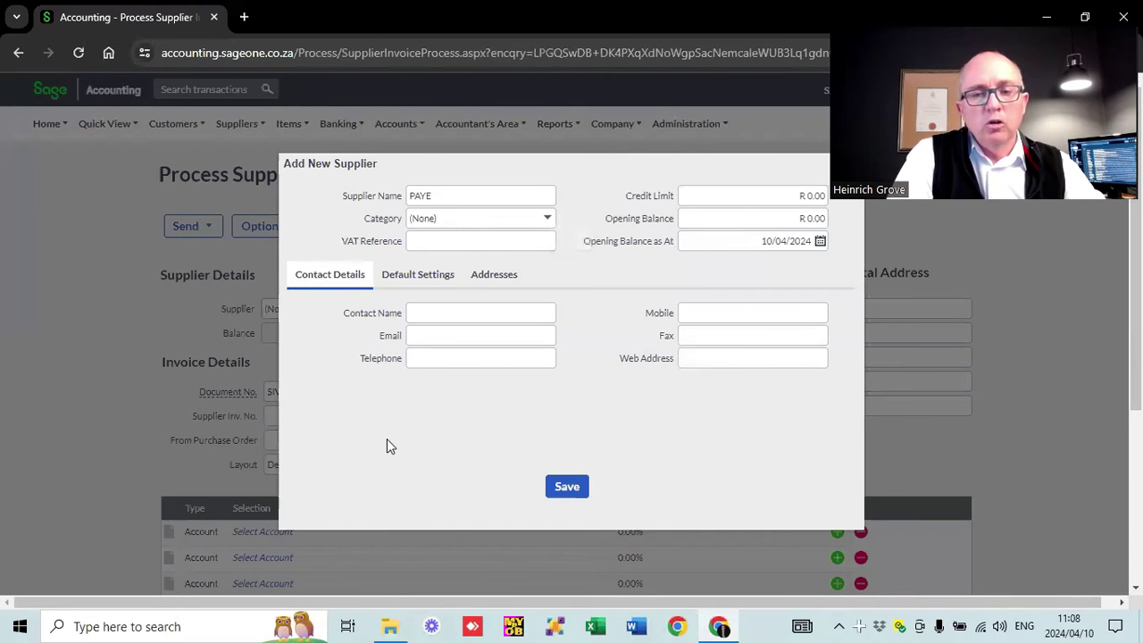
click(560, 489)
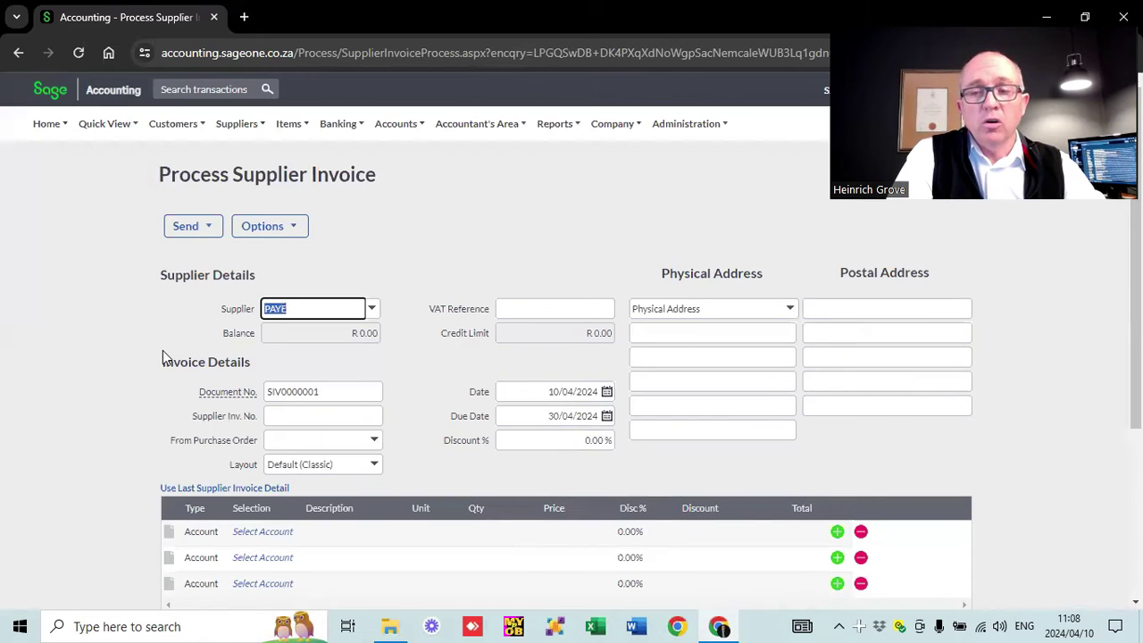
- Add a Salaries & Wages line priced R 3,000.00 and save invoice SIV0000001
scroll(116, 347, down, 3)
click(268, 282)
click(292, 284)
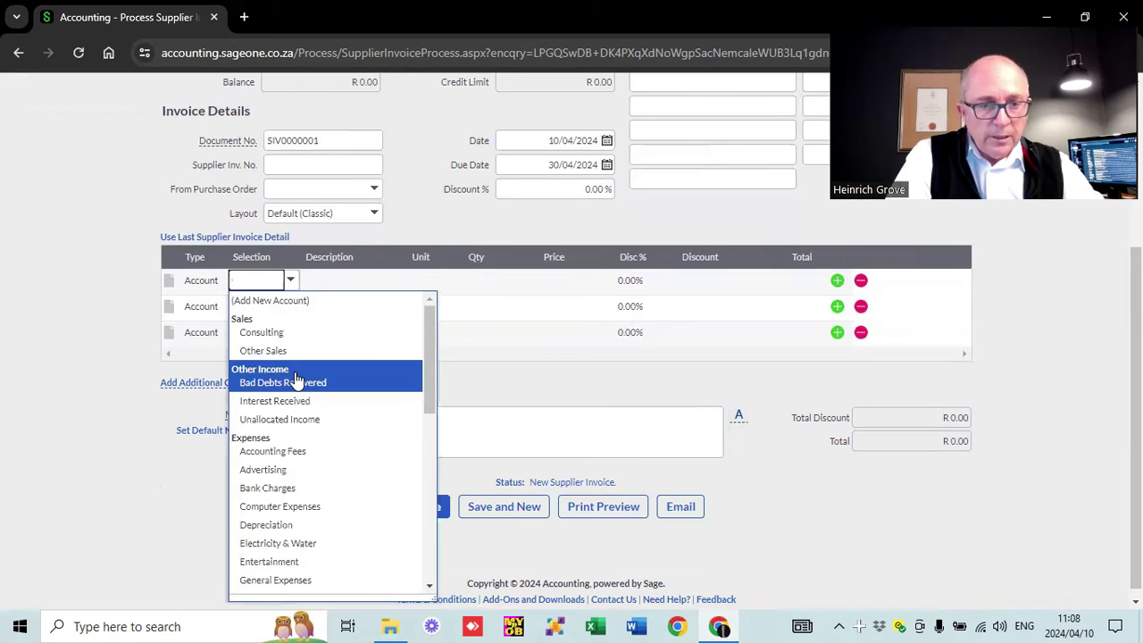
scroll(290, 377, down, 3)
scroll(290, 378, down, 2)
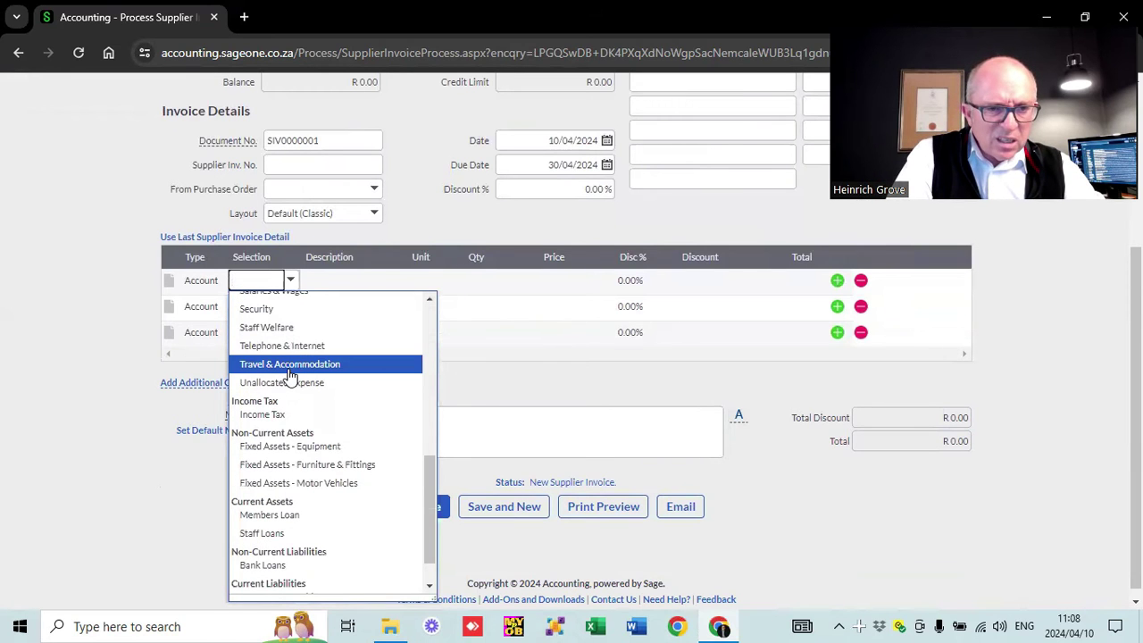
scroll(291, 378, up, 1)
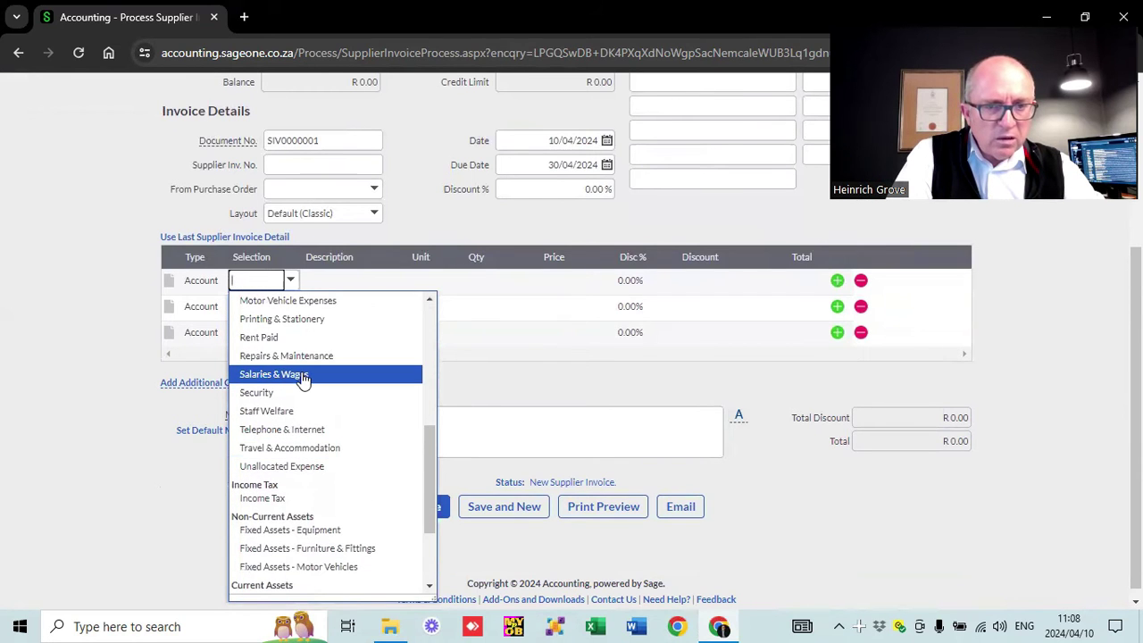
click(303, 376)
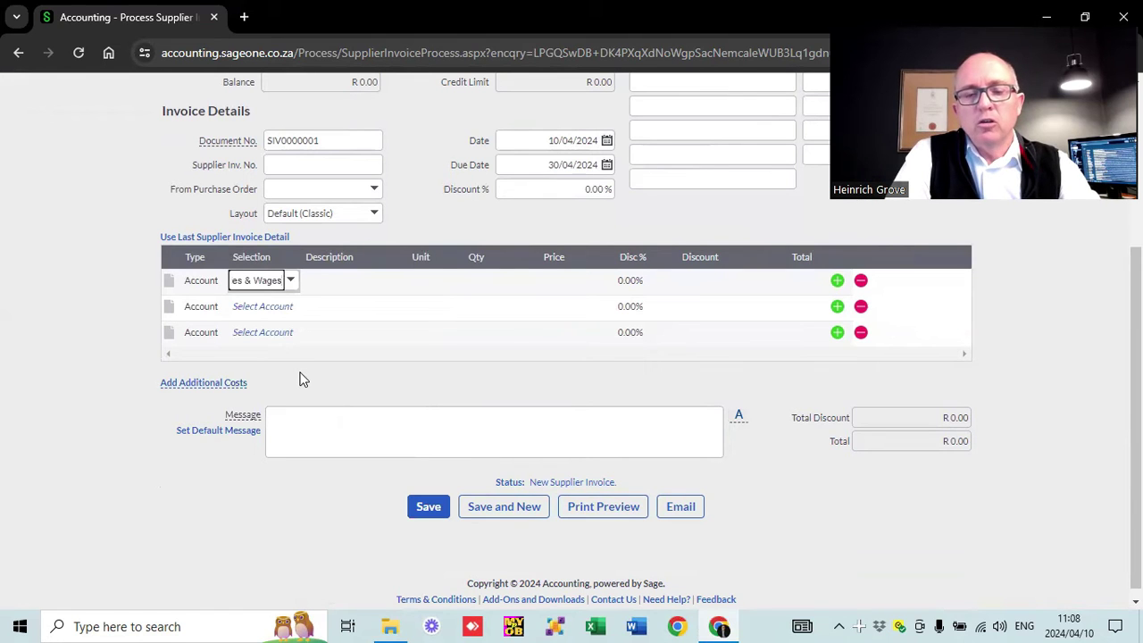
key(Tab)
key(Tab)
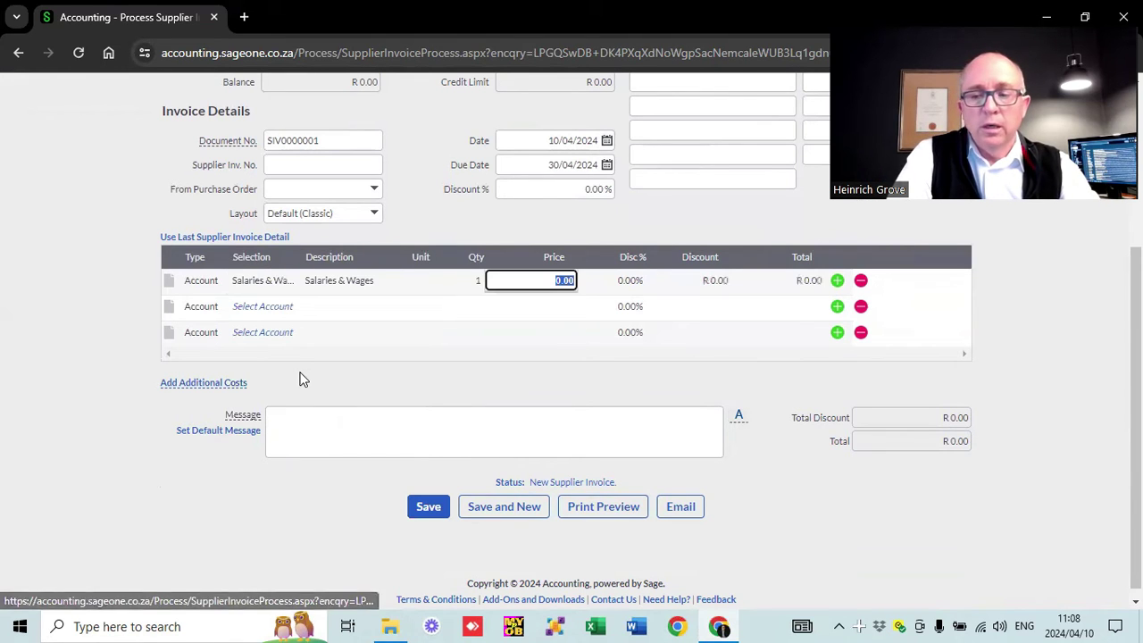
text(3000)
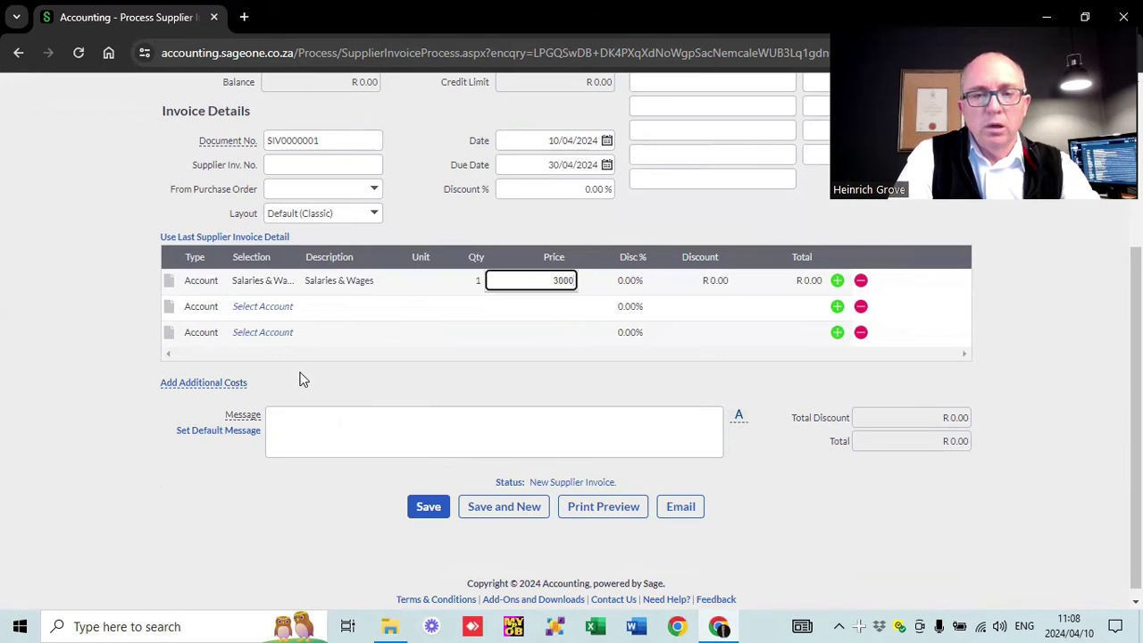
key(Tab)
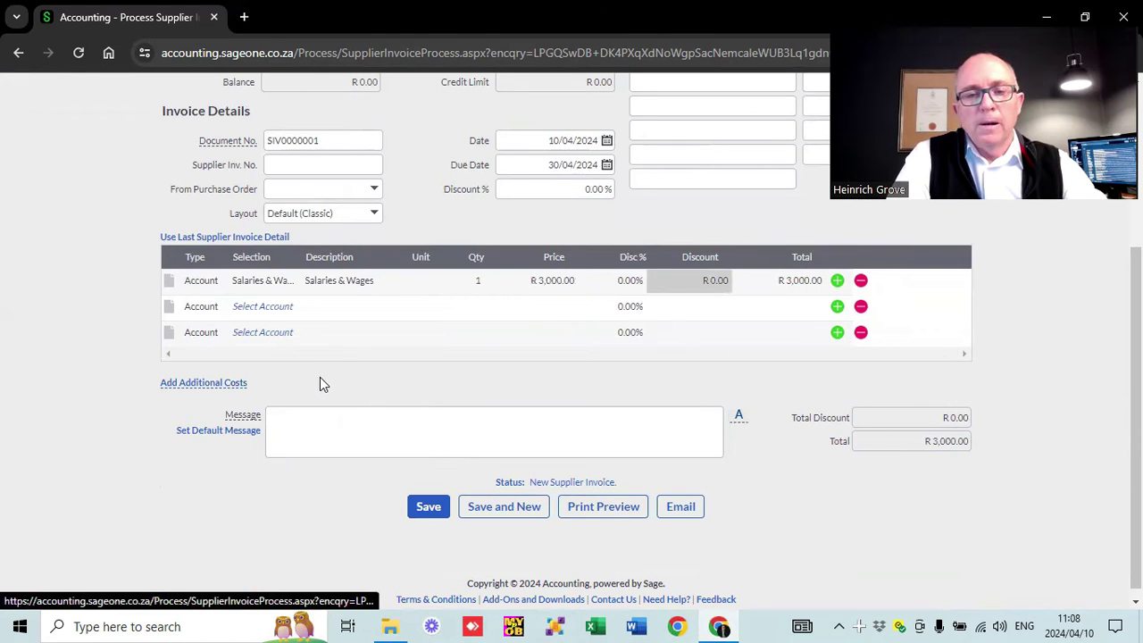
click(428, 507)
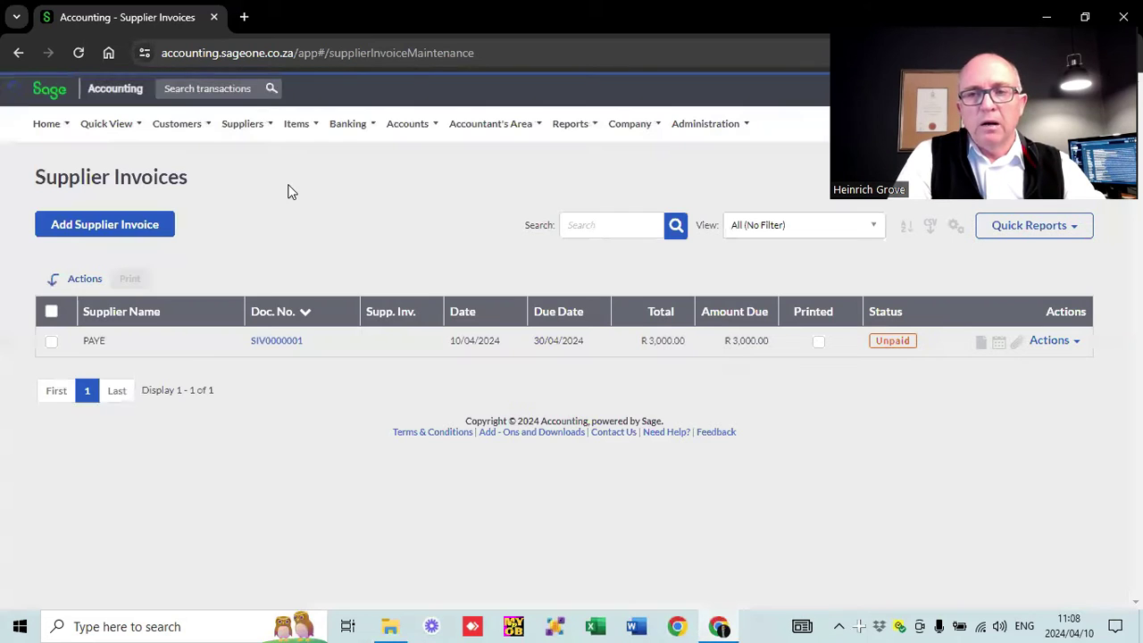
click(242, 127)
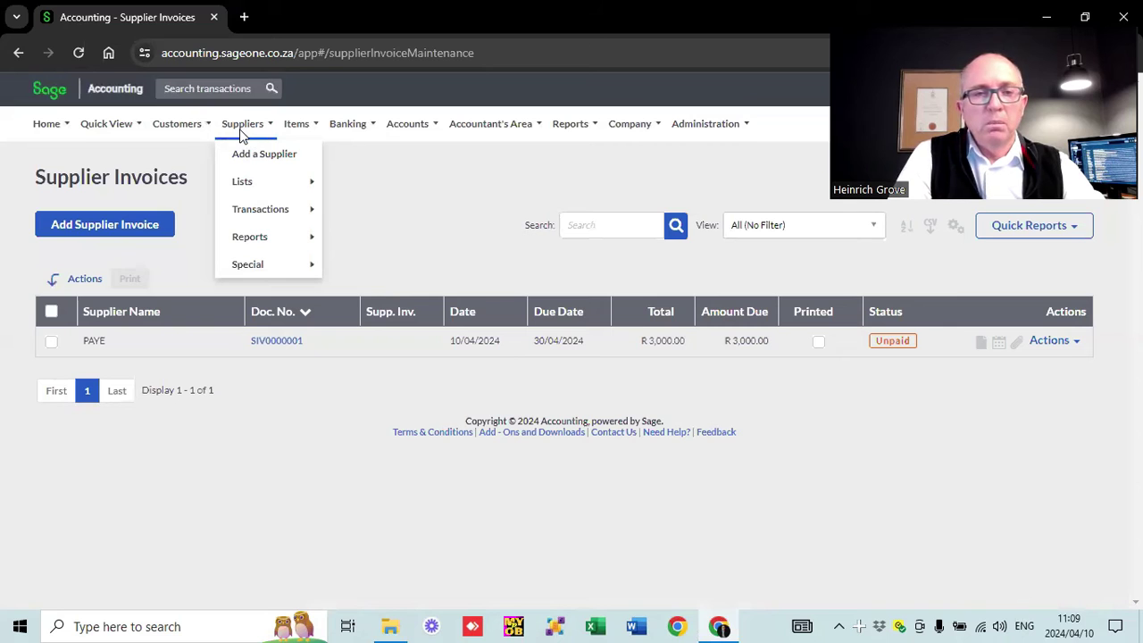
- Run the Supplier Balances - Days Outstanding report, showing PAYE owing R 3,000.00 current
mouse_move(255, 234)
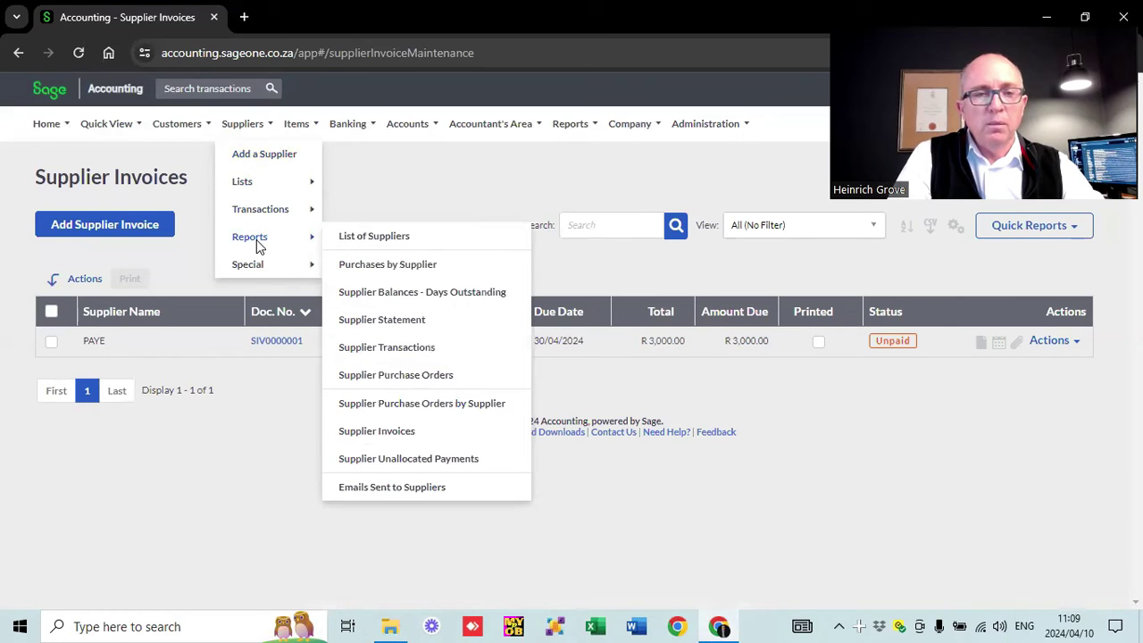
click(390, 292)
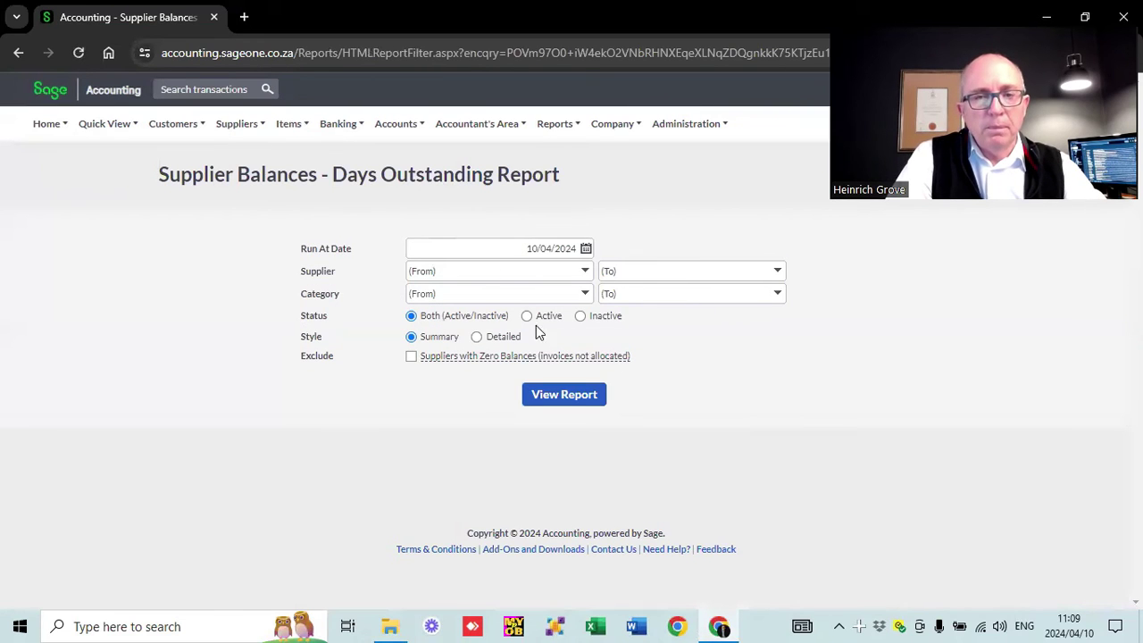
click(567, 395)
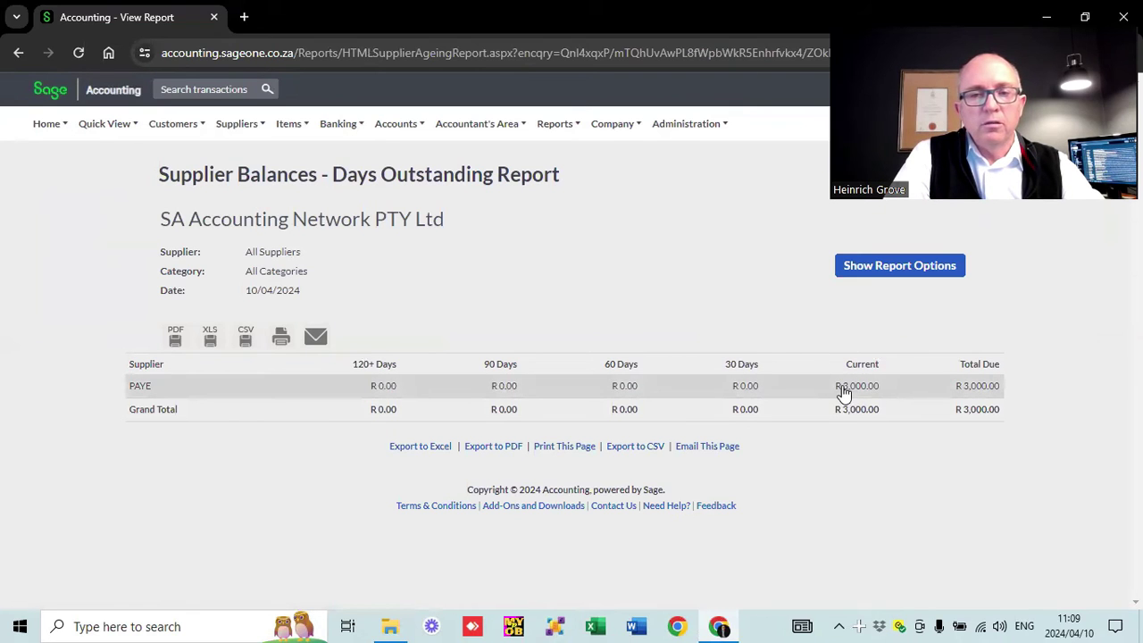
click(172, 124)
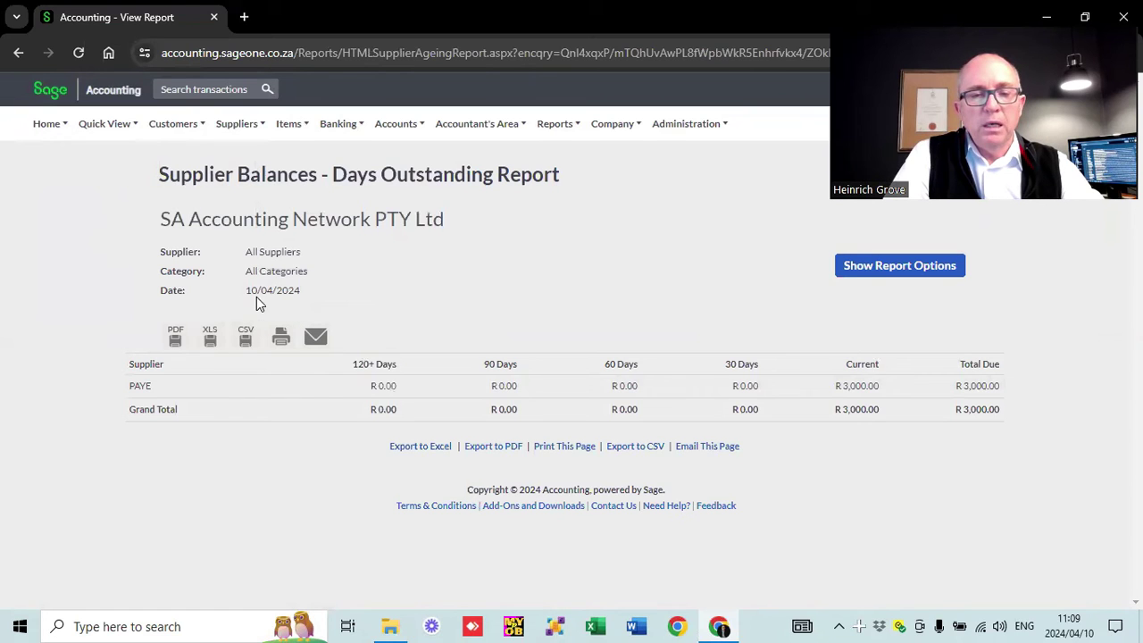
click(221, 129)
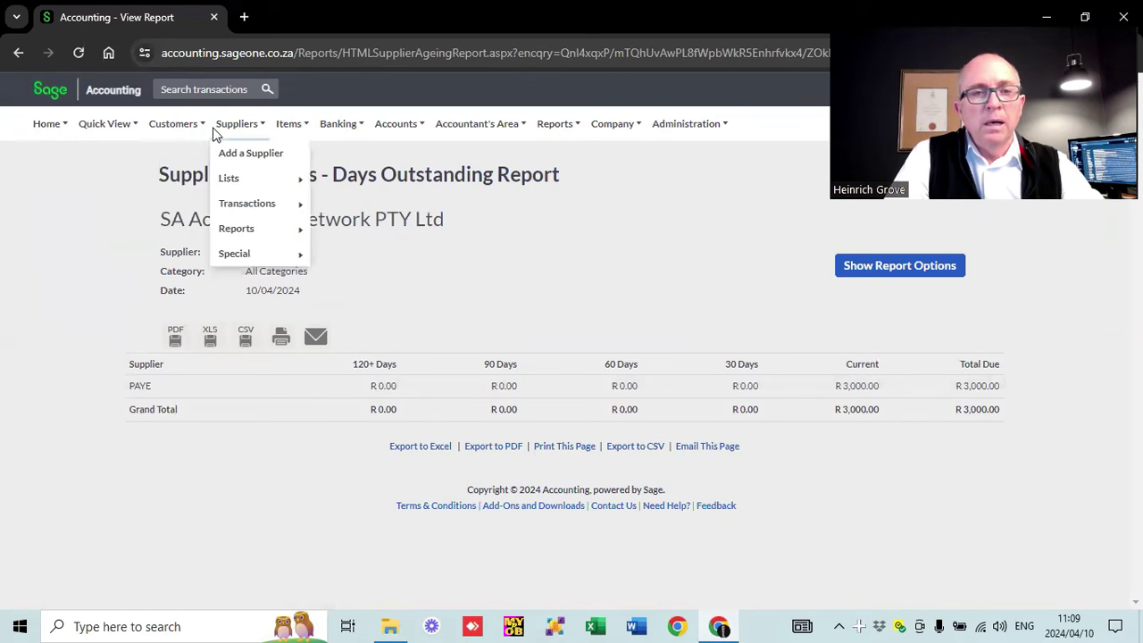
click(340, 129)
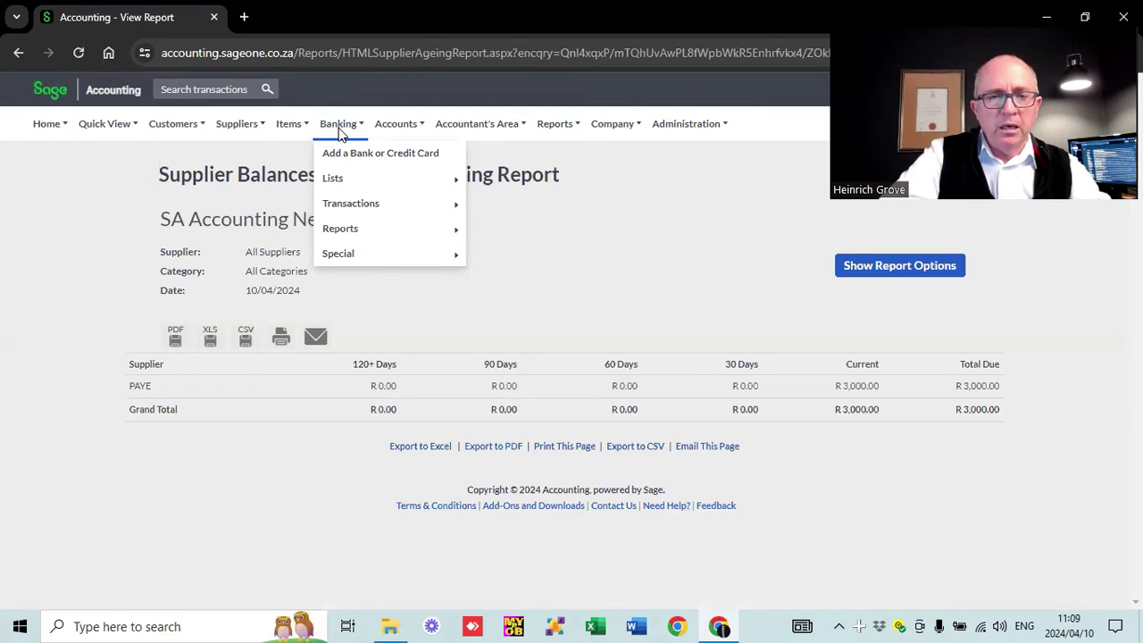
- Open Banking and add a bank account with name and bank name both 'Bank'
mouse_move(396, 213)
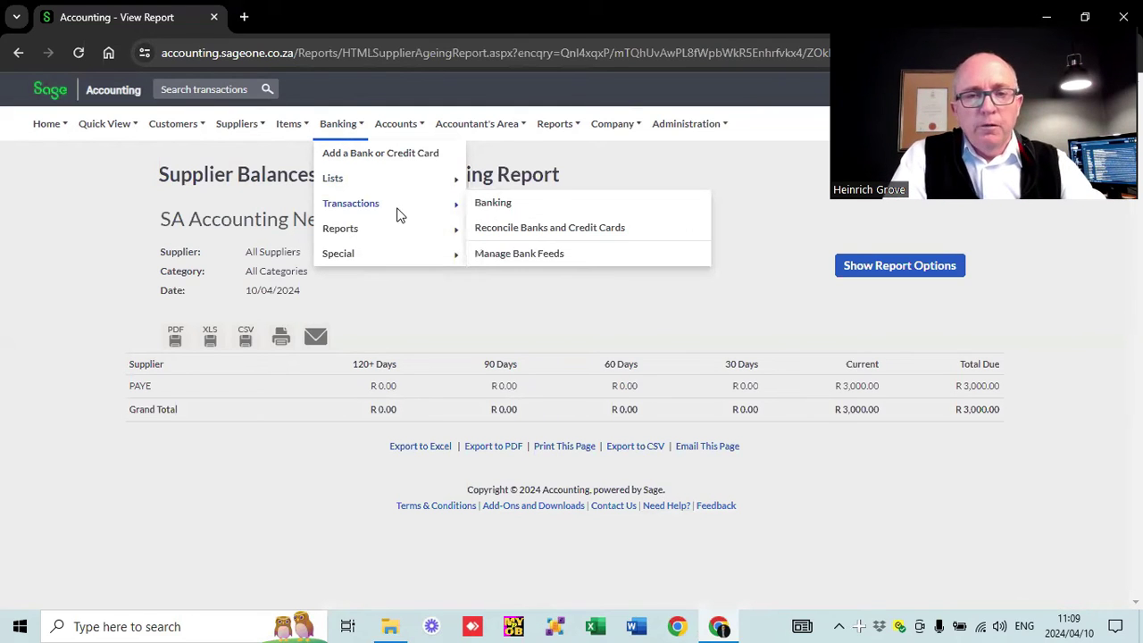
click(485, 207)
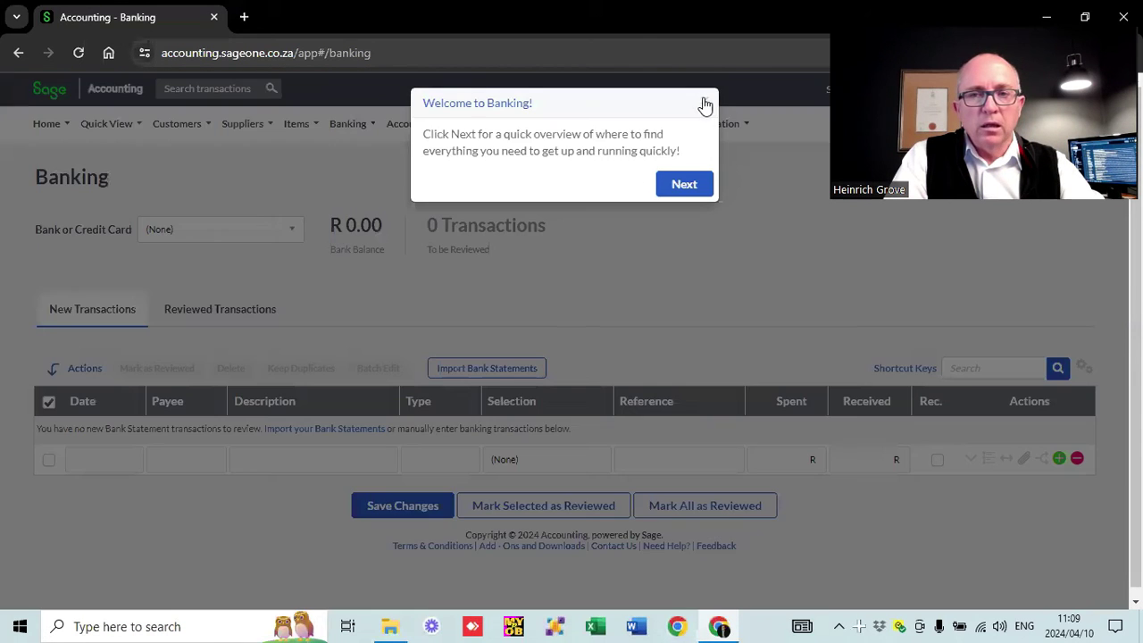
click(706, 104)
click(289, 229)
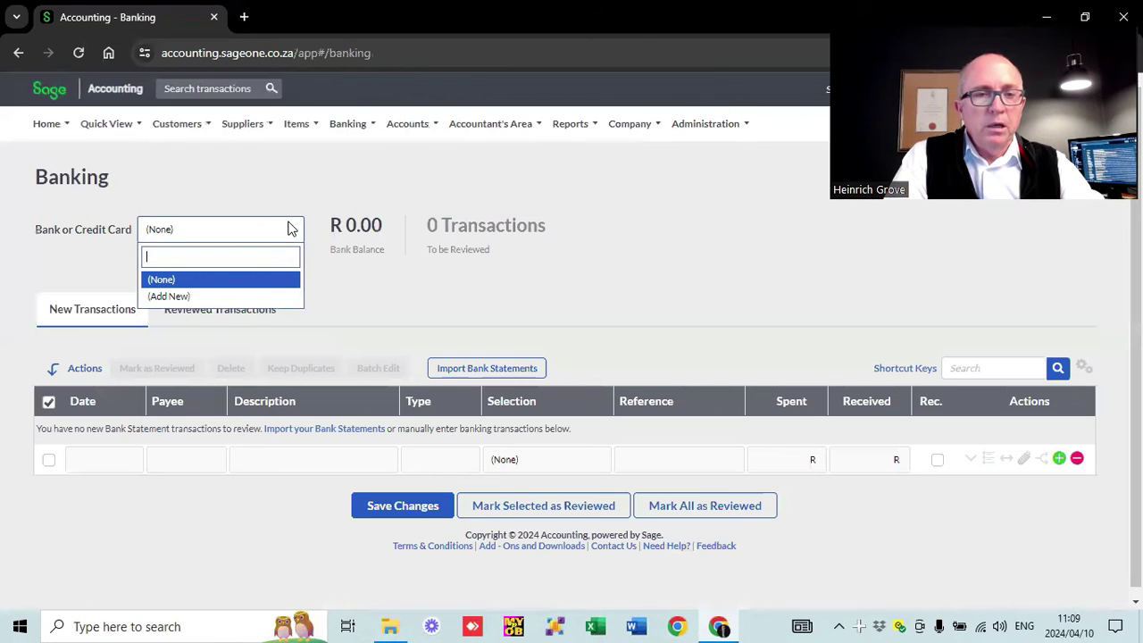
click(174, 296)
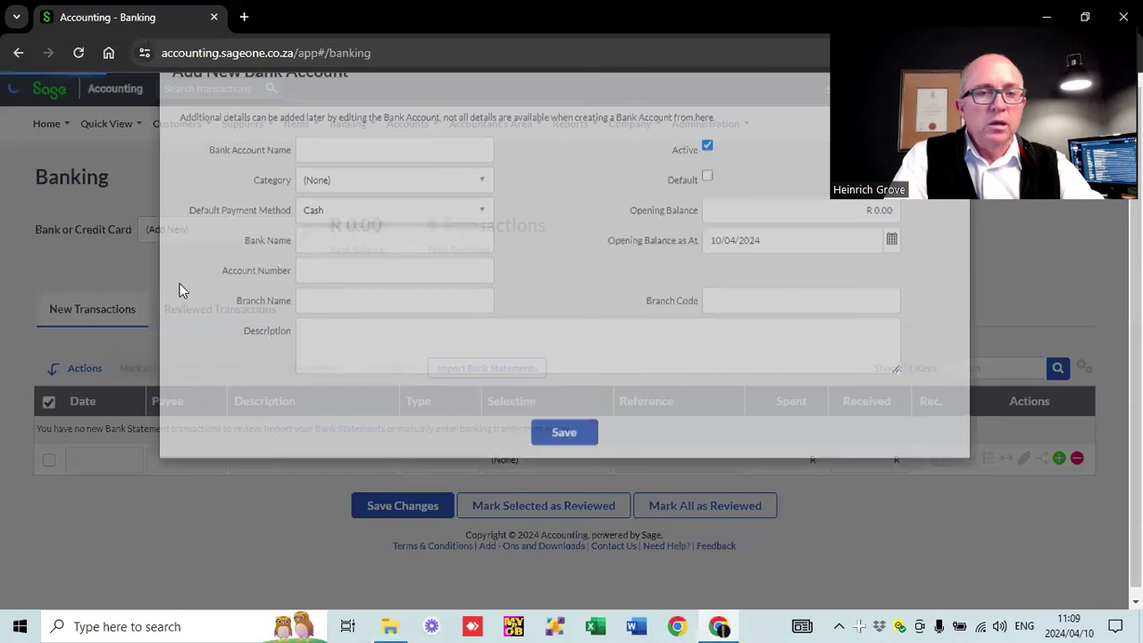
text(Bank)
key(Tab)
key(Tab)
key(Tab)
text(Bank)
click(545, 492)
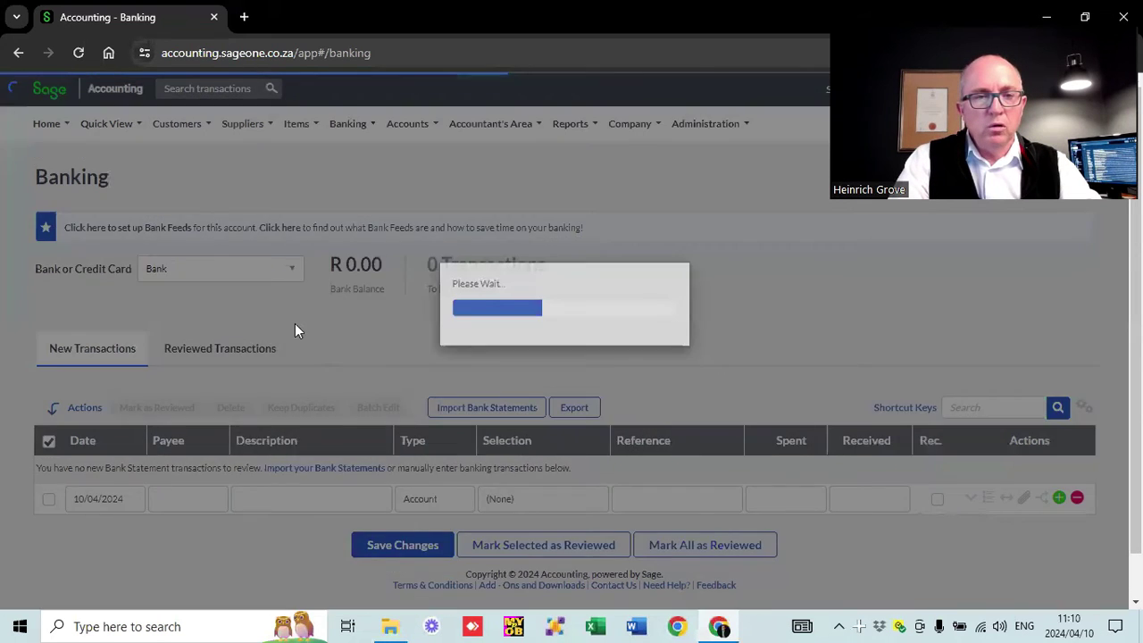
scroll(128, 330, down, 1)
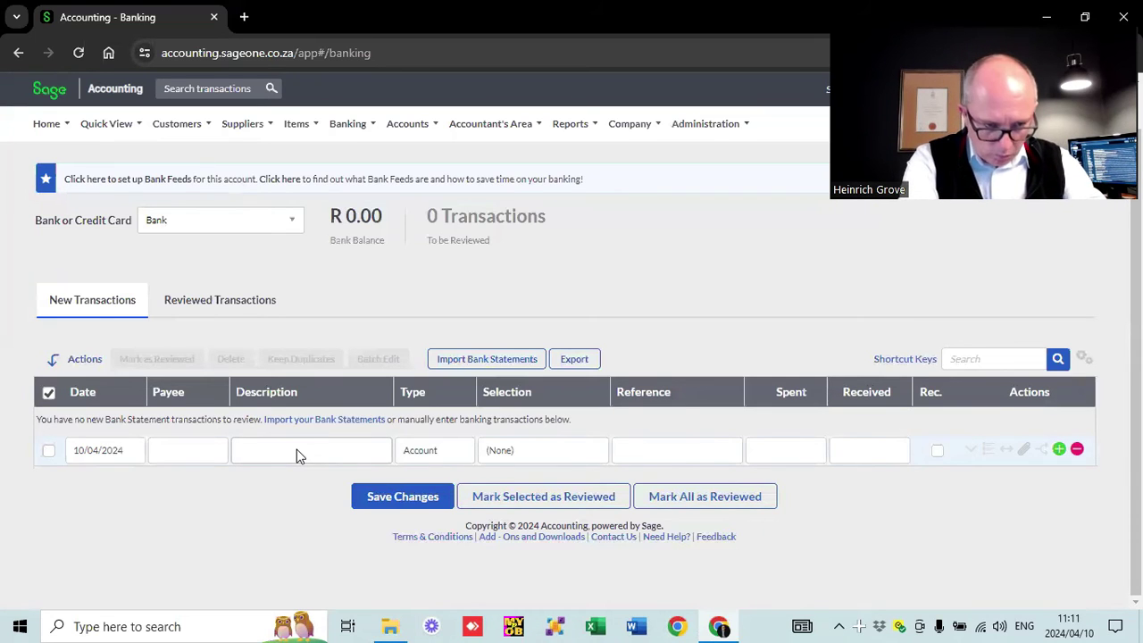
- Capture a Customer-type bank receipt of R 2,000.00, described with the customer's name
click(297, 450)
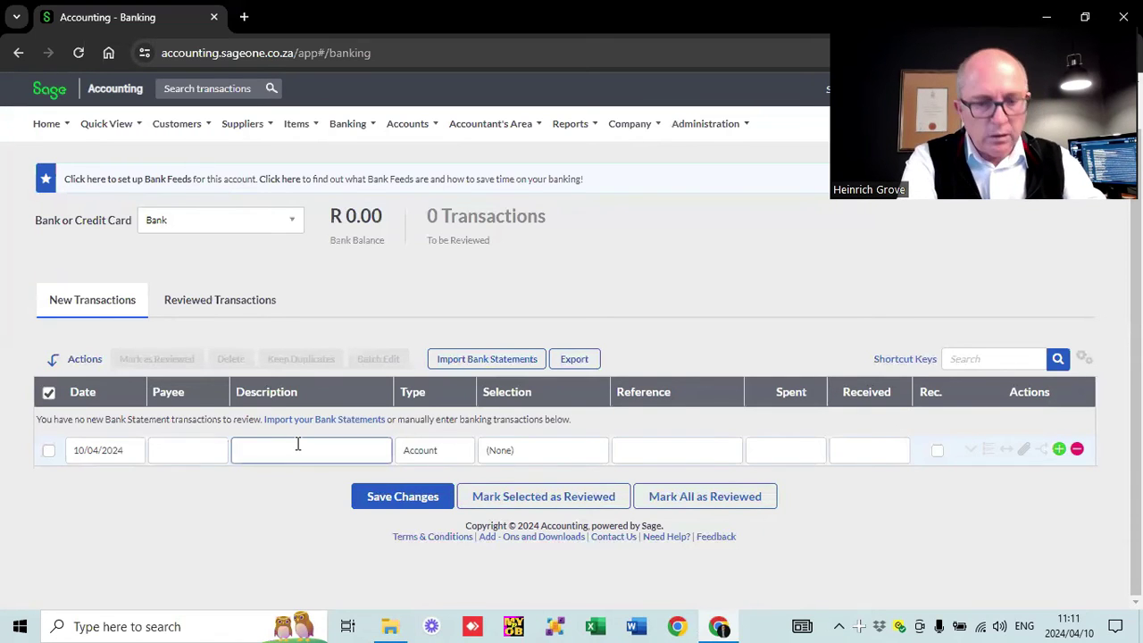
text(Heinrich)
key(Tab)
click(459, 449)
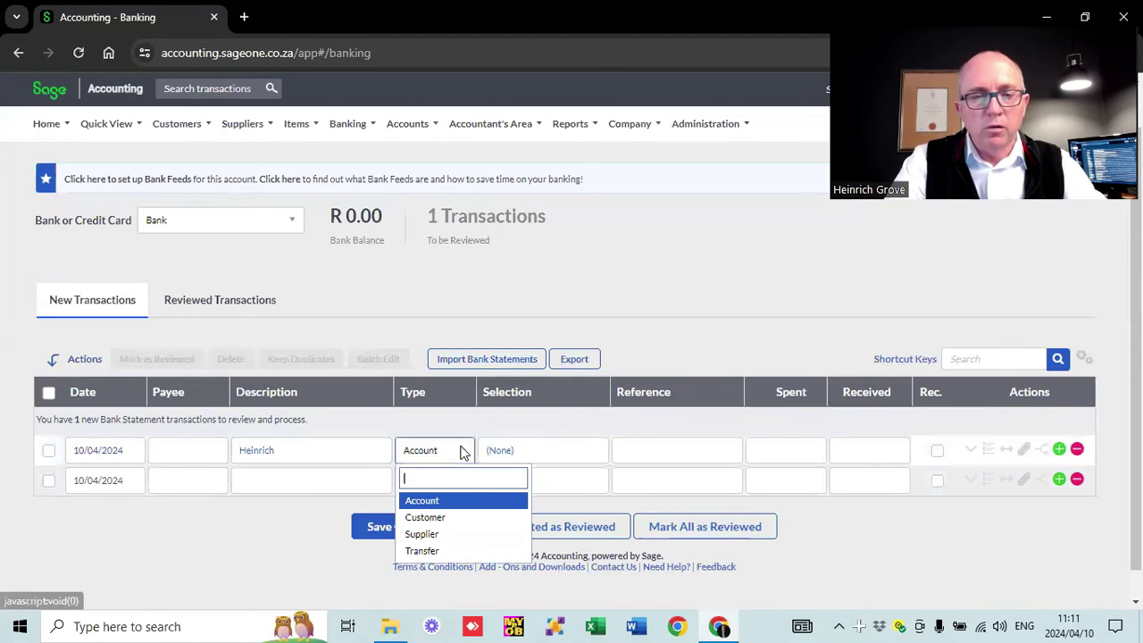
click(435, 518)
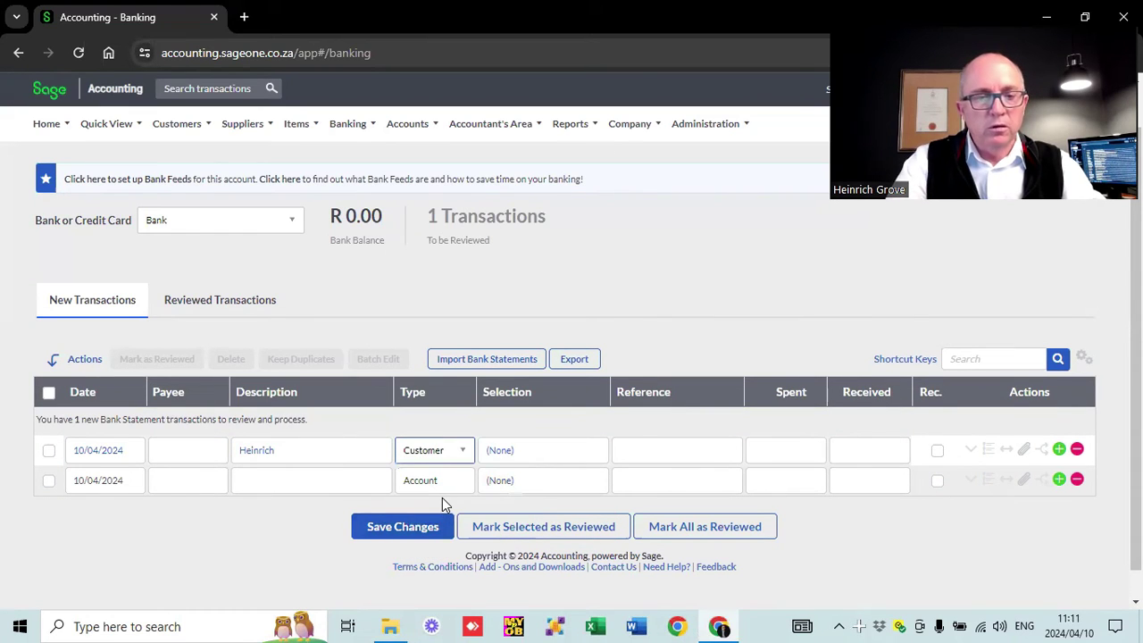
key(Tab)
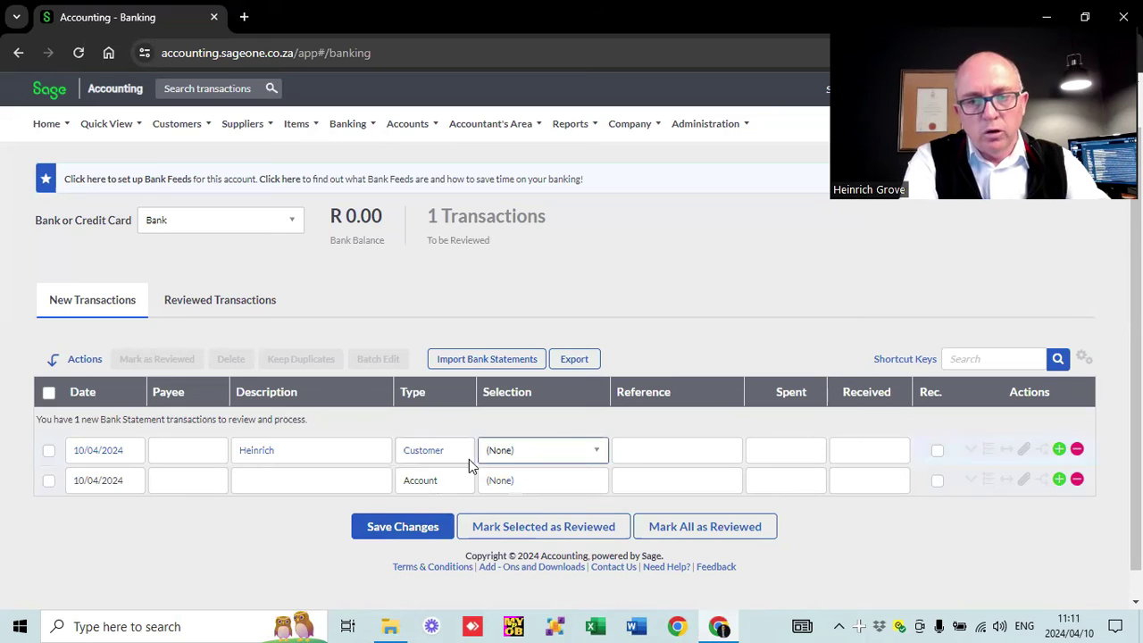
click(593, 452)
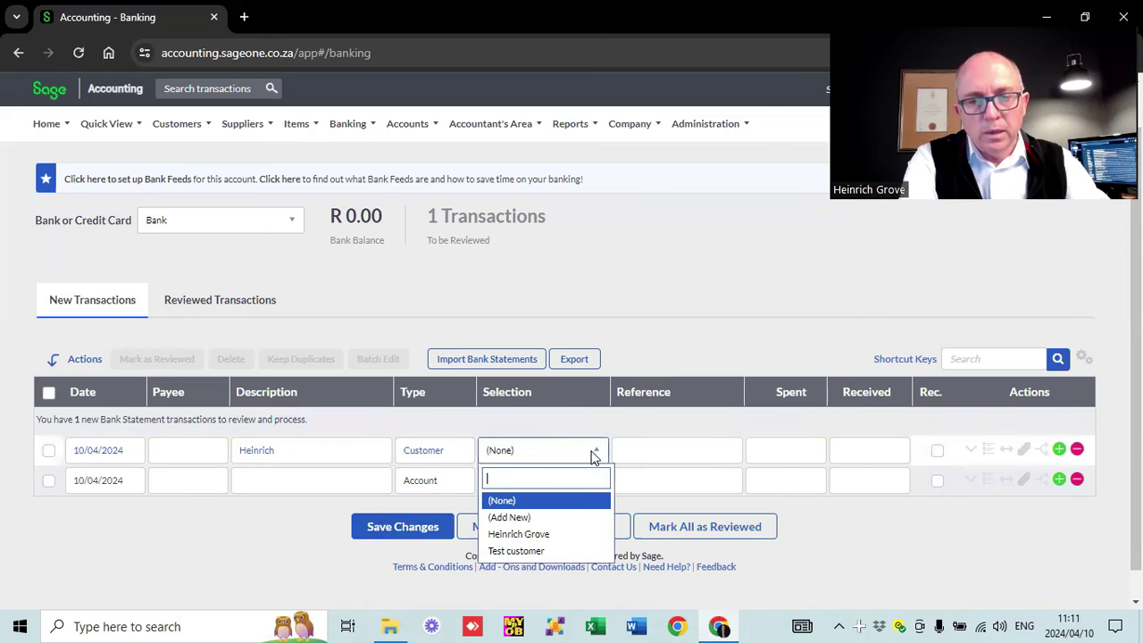
click(531, 535)
click(857, 446)
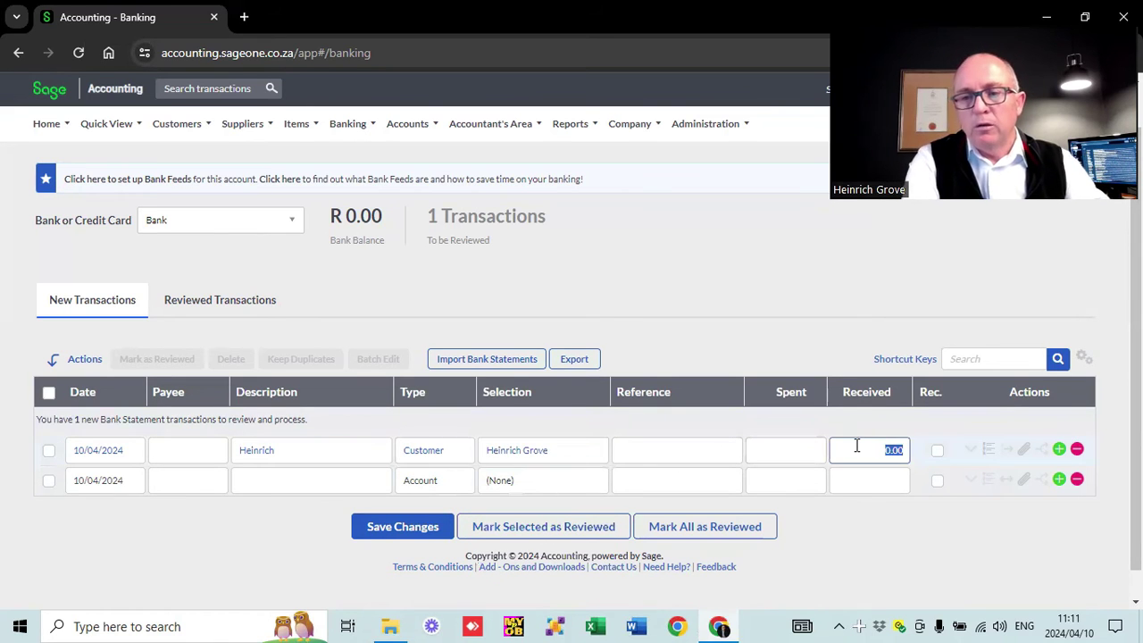
text(2000)
click(1027, 426)
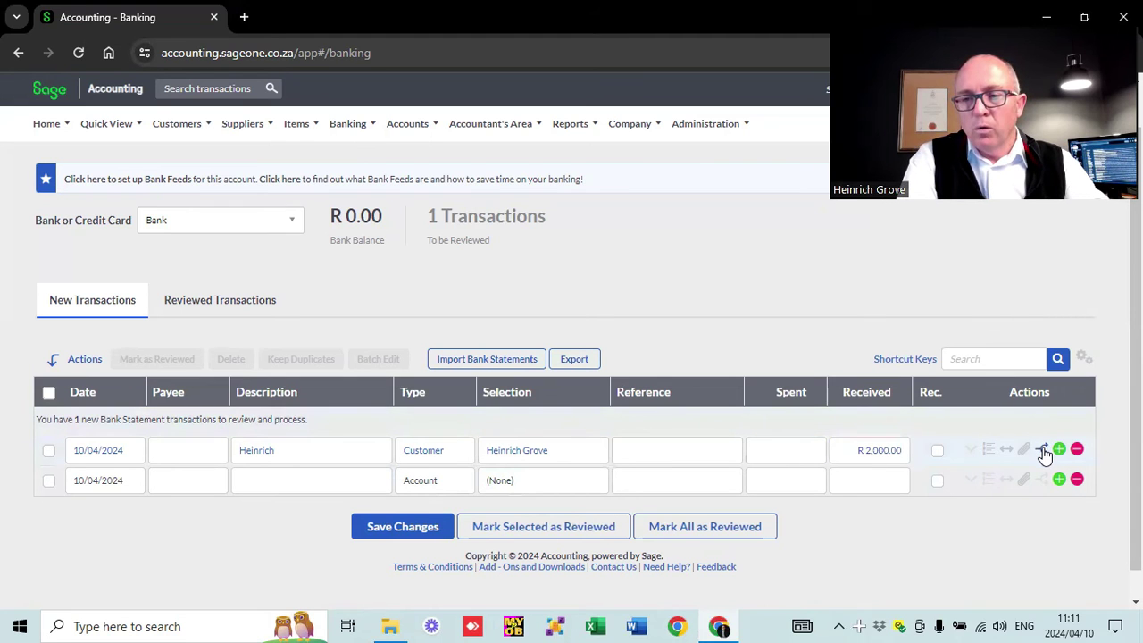
- Allocate the R 2,000.00 receipt to invoice INV0000002 and save the allocation
click(1042, 448)
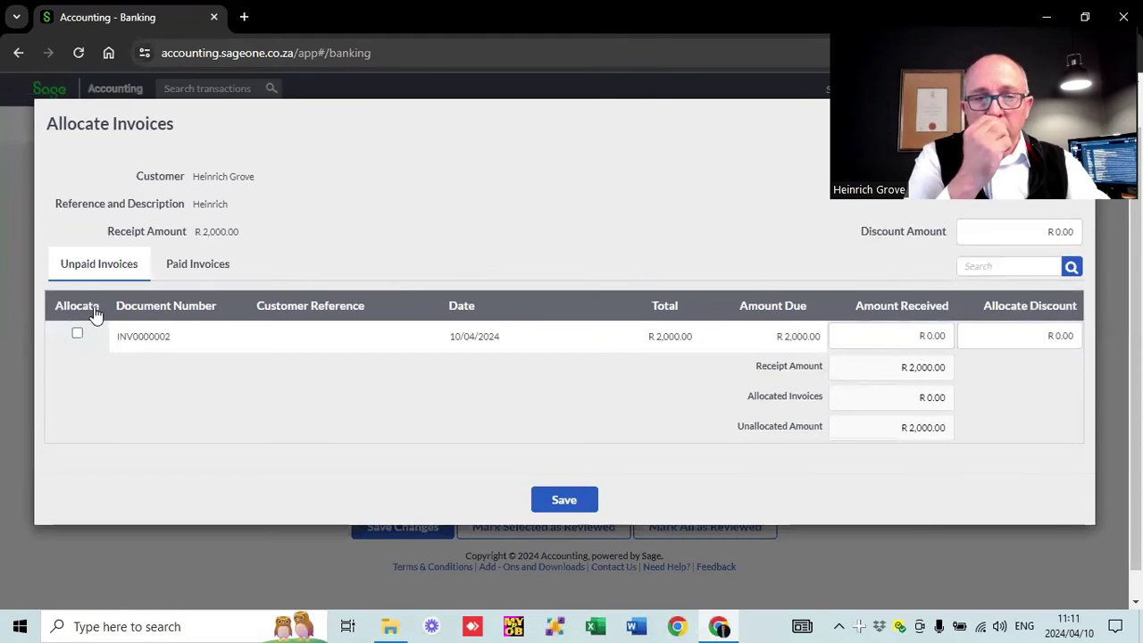
click(78, 336)
click(537, 505)
scroll(113, 438, down, 1)
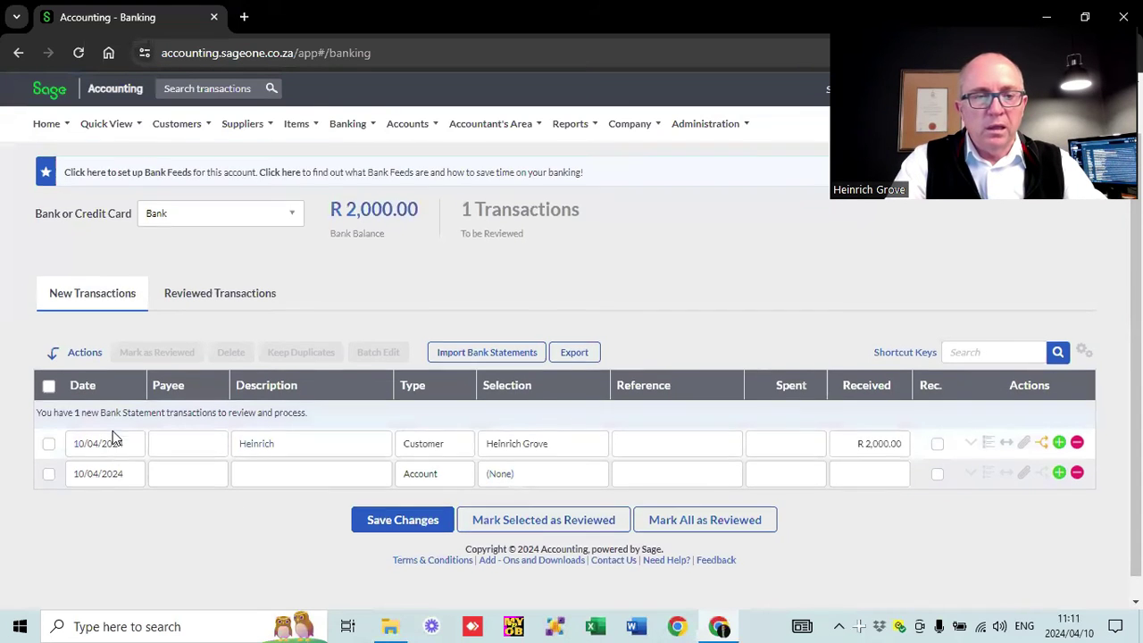
- Enter row 2 as 'Interest income', account Interest Received, R 1,000.00 received
click(288, 446)
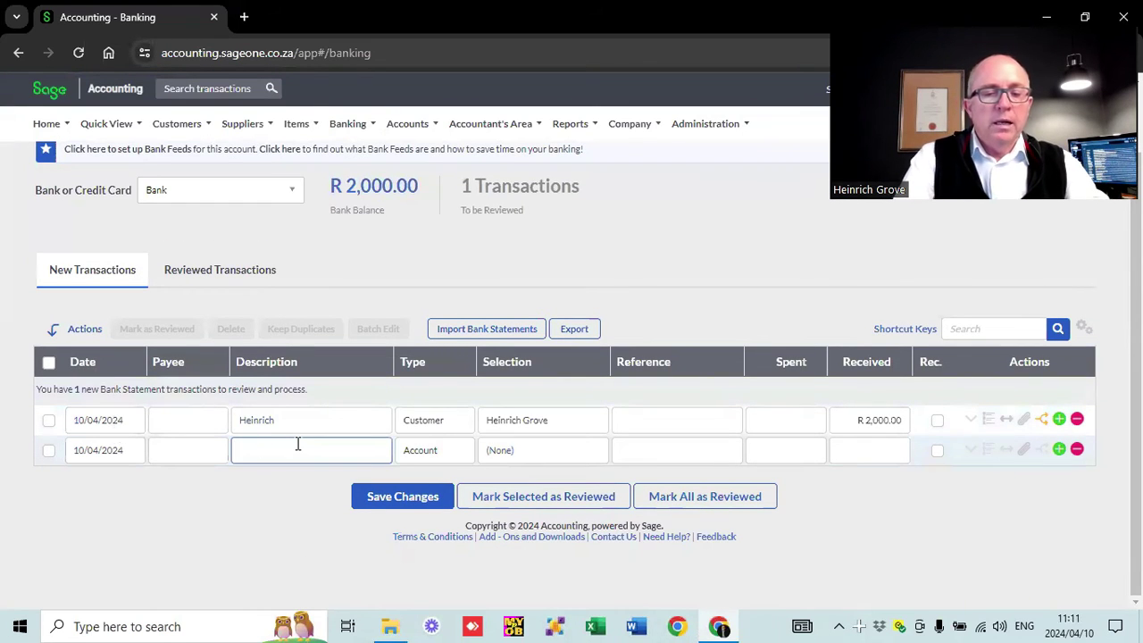
text(Int)
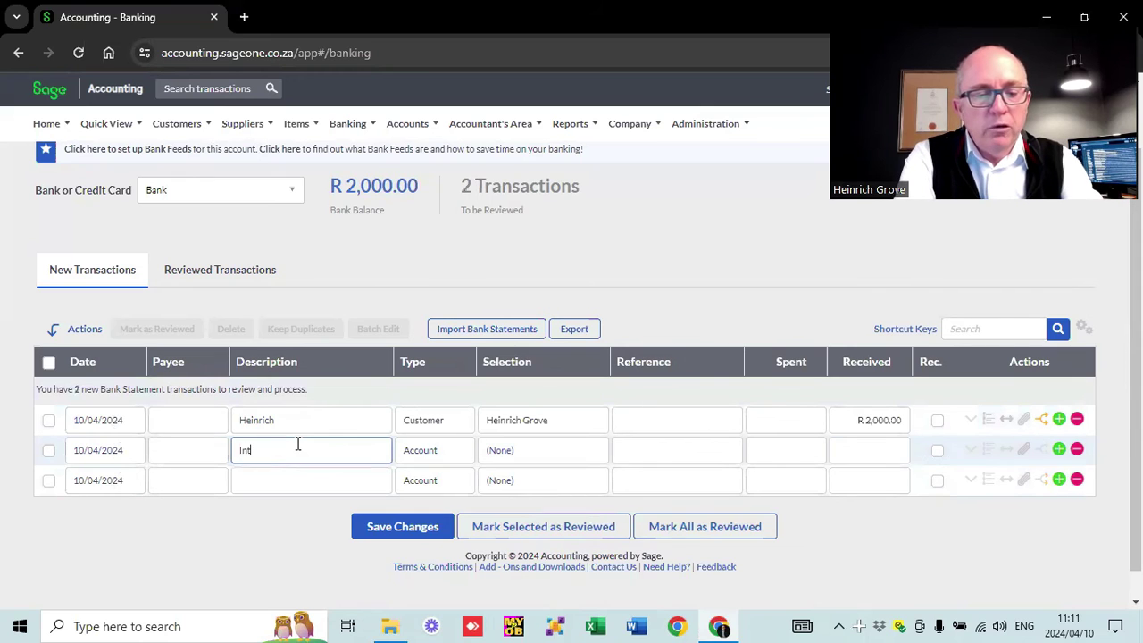
text(er)
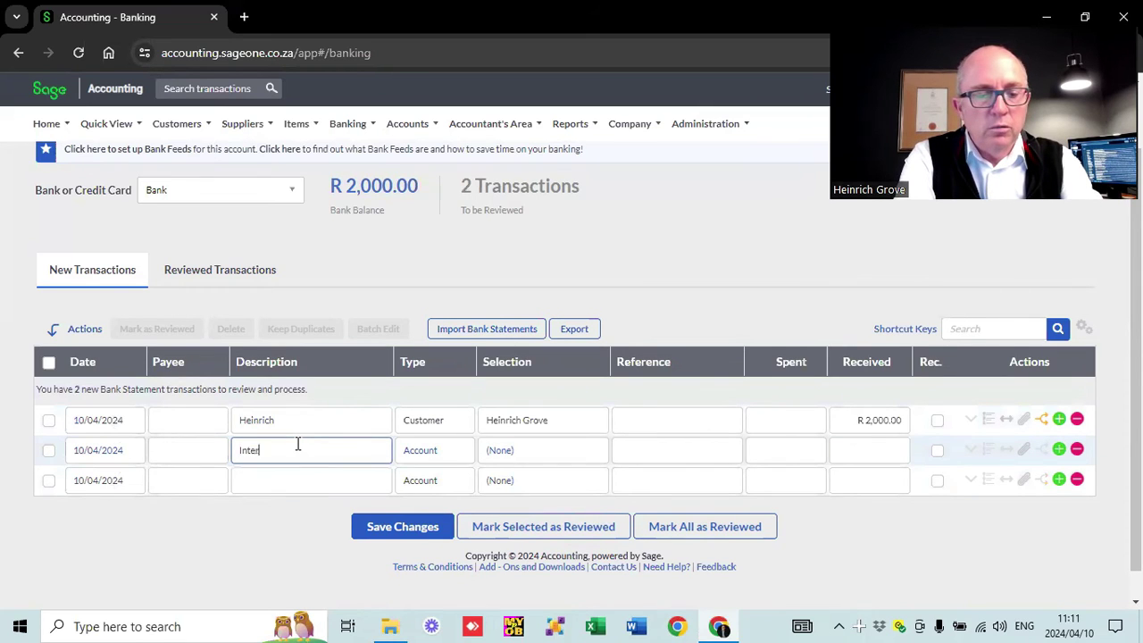
text(est income)
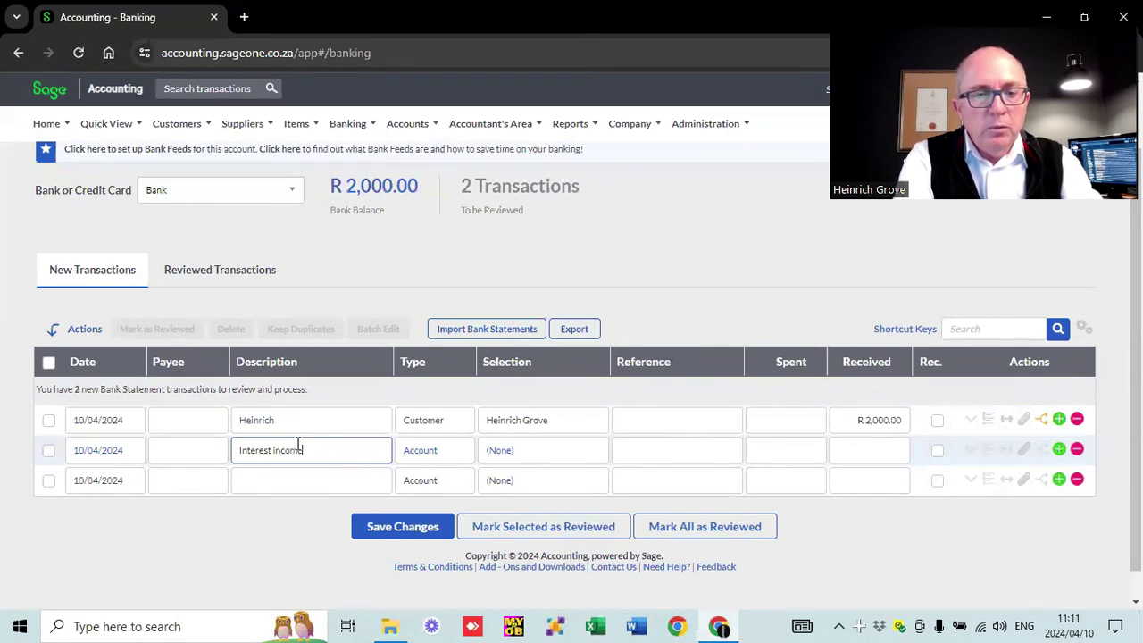
key(Tab)
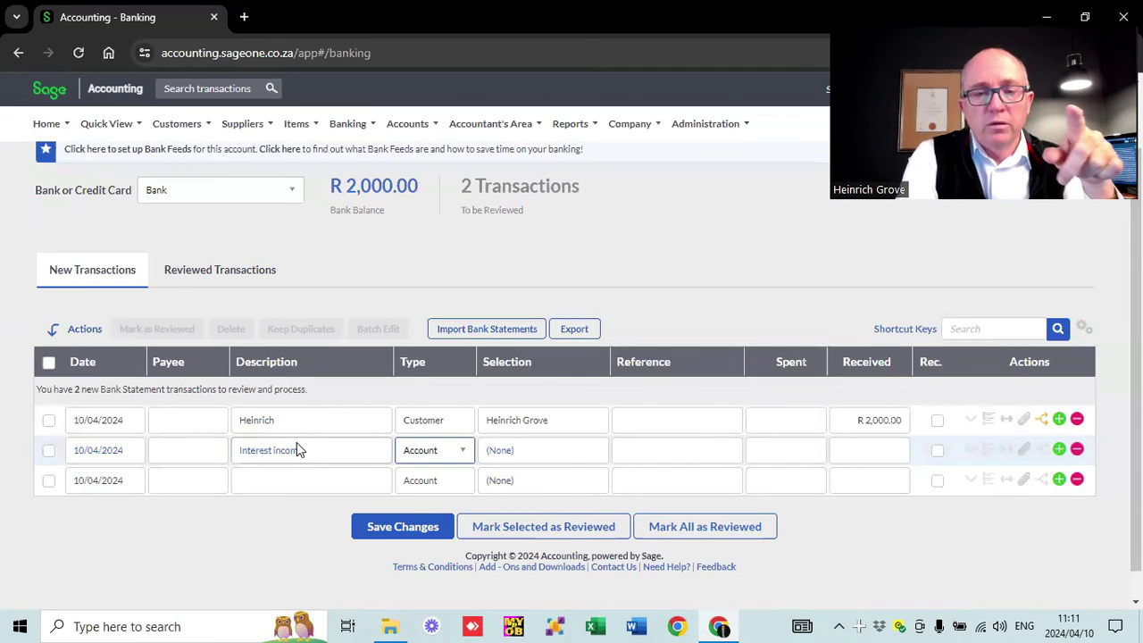
key(Tab)
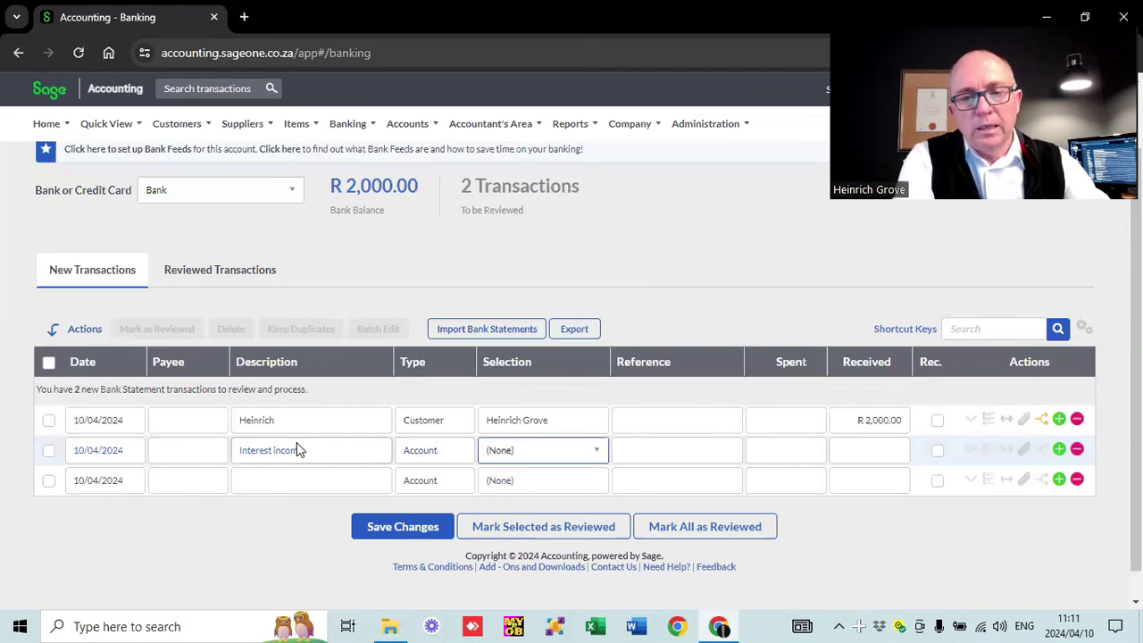
click(593, 451)
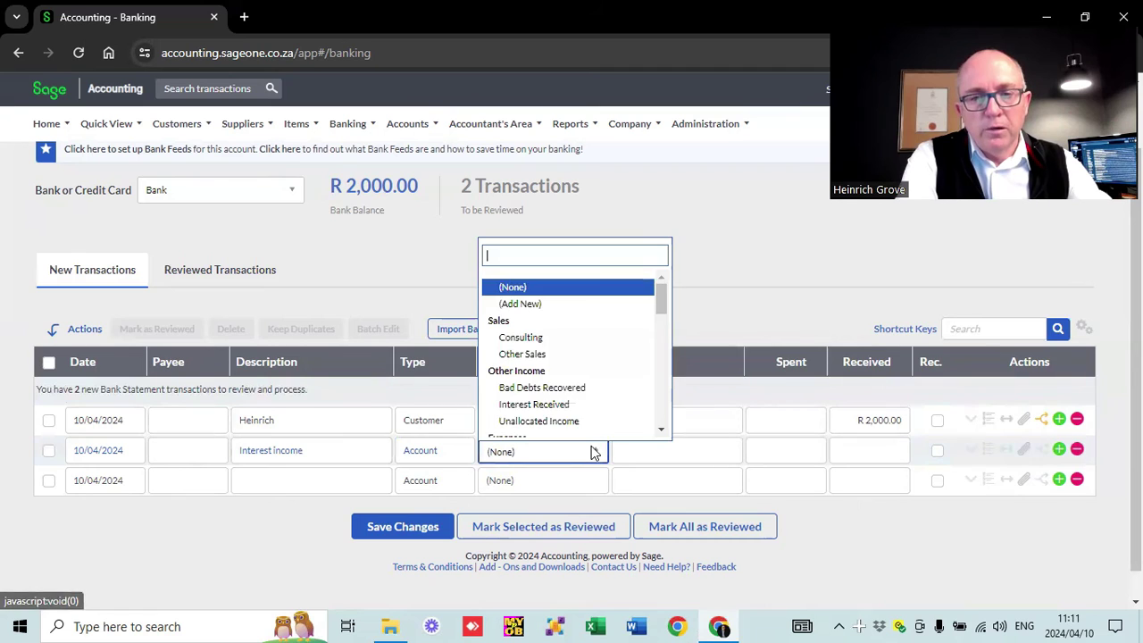
scroll(557, 340, down, 3)
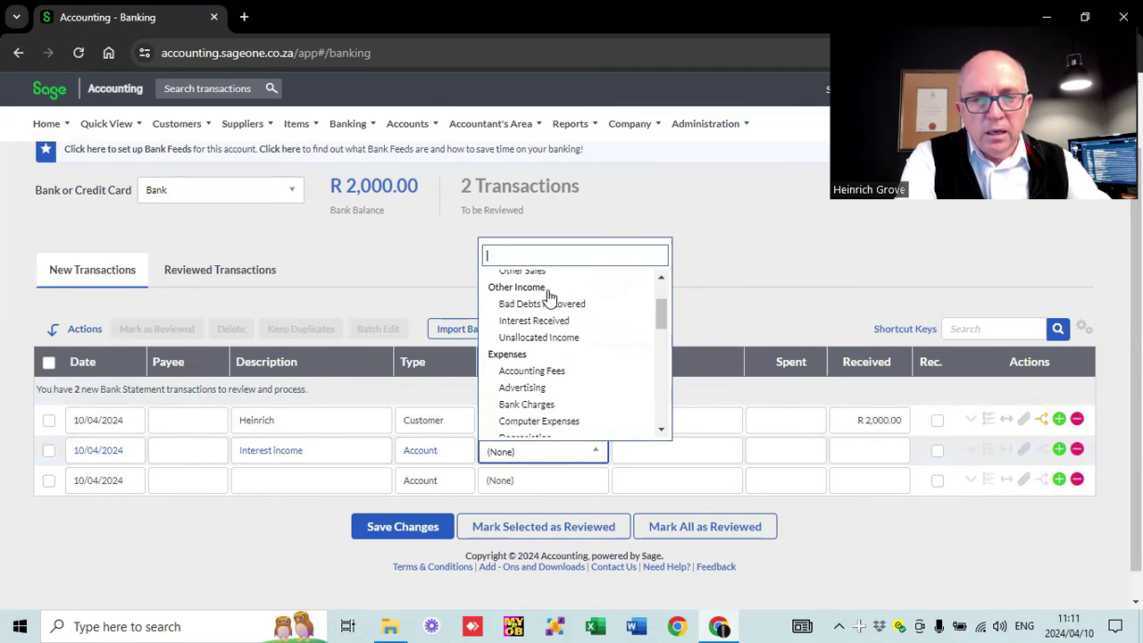
click(555, 321)
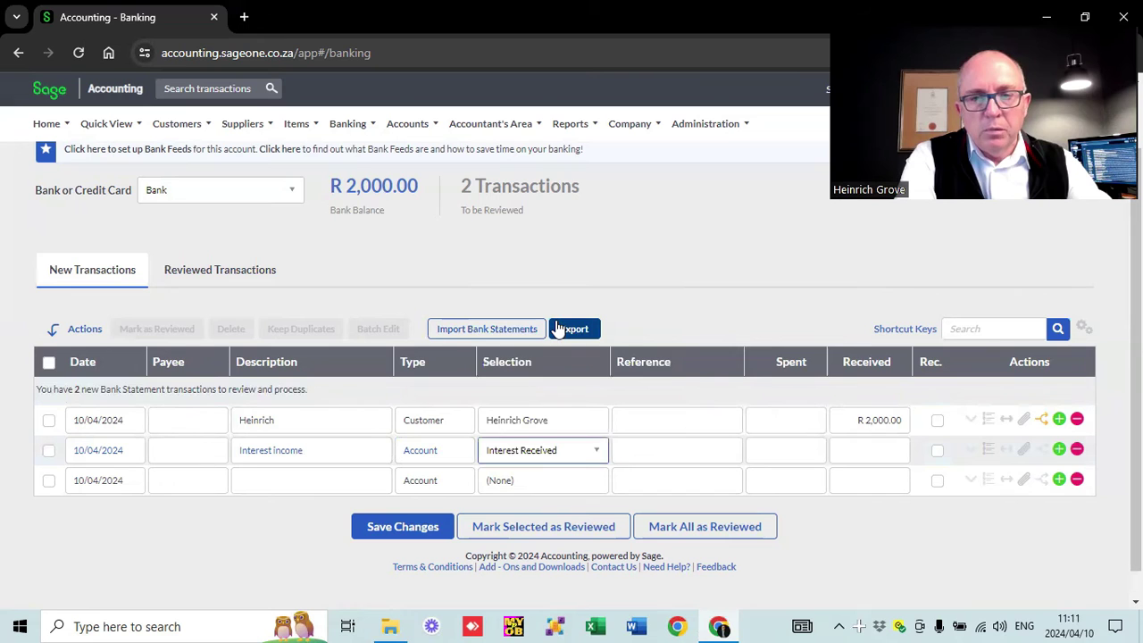
key(Tab)
key(Tab)
key(Tab)
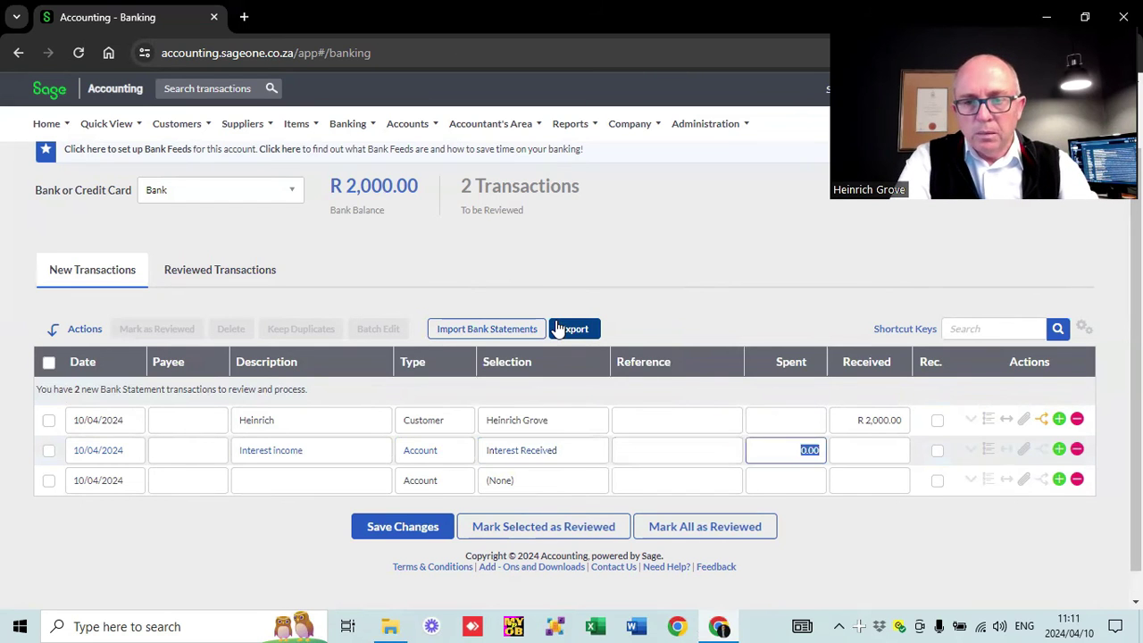
text(1000)
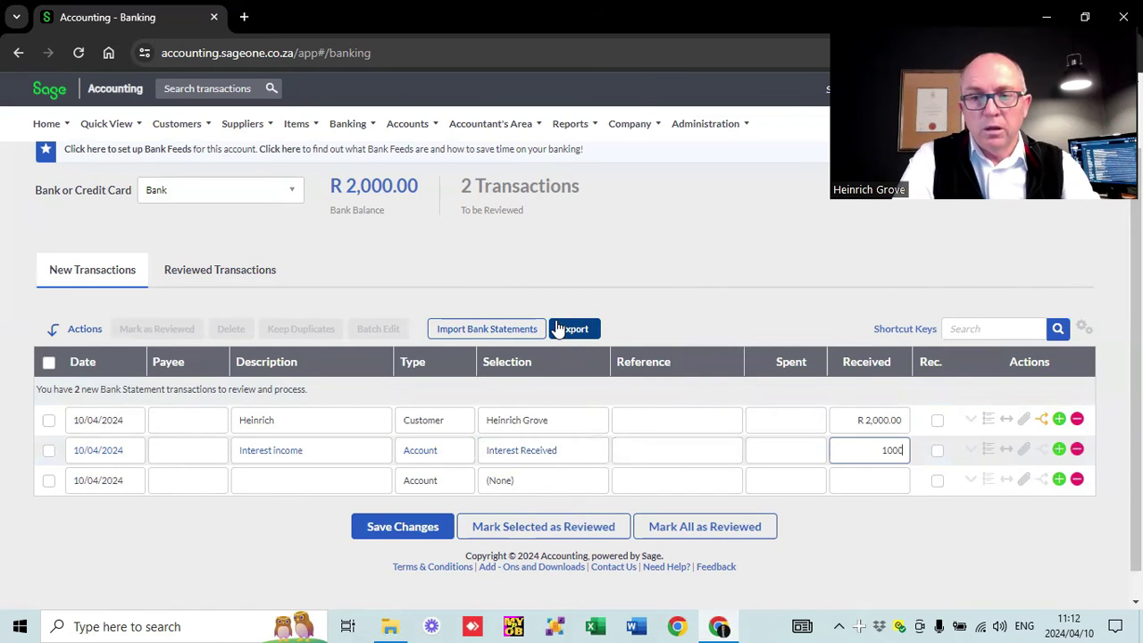
key(Tab)
key(Tab)
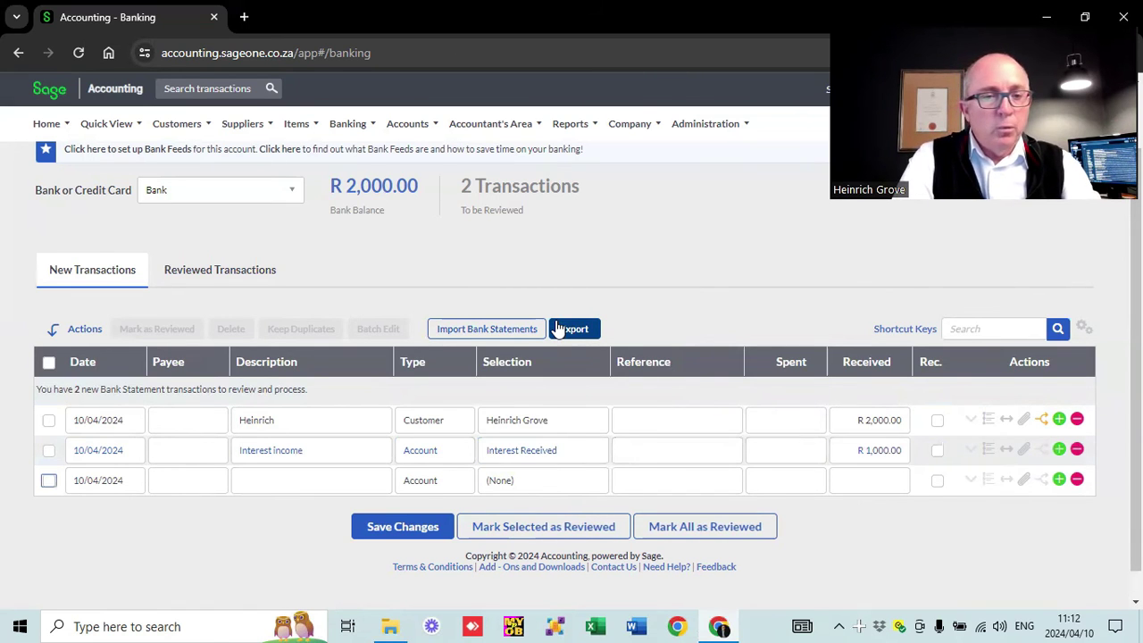
key(Tab)
key(Tab)
key(Tab)
- Describe the third bank line as 'paye' and make it a supplier payment to PAYE
text(pa)
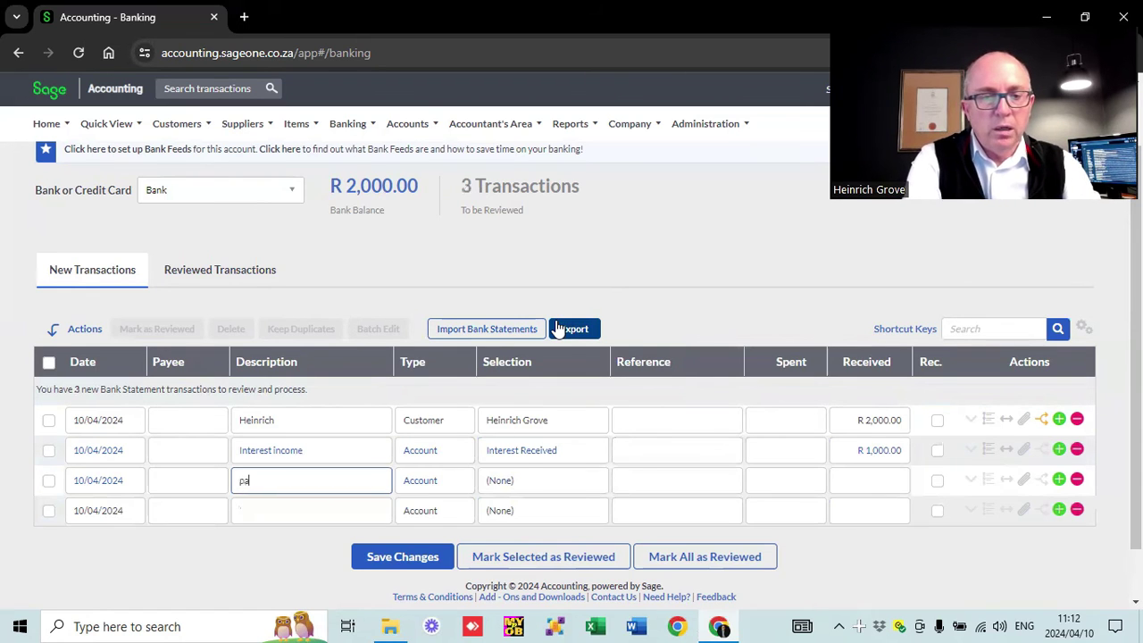
key(Tab)
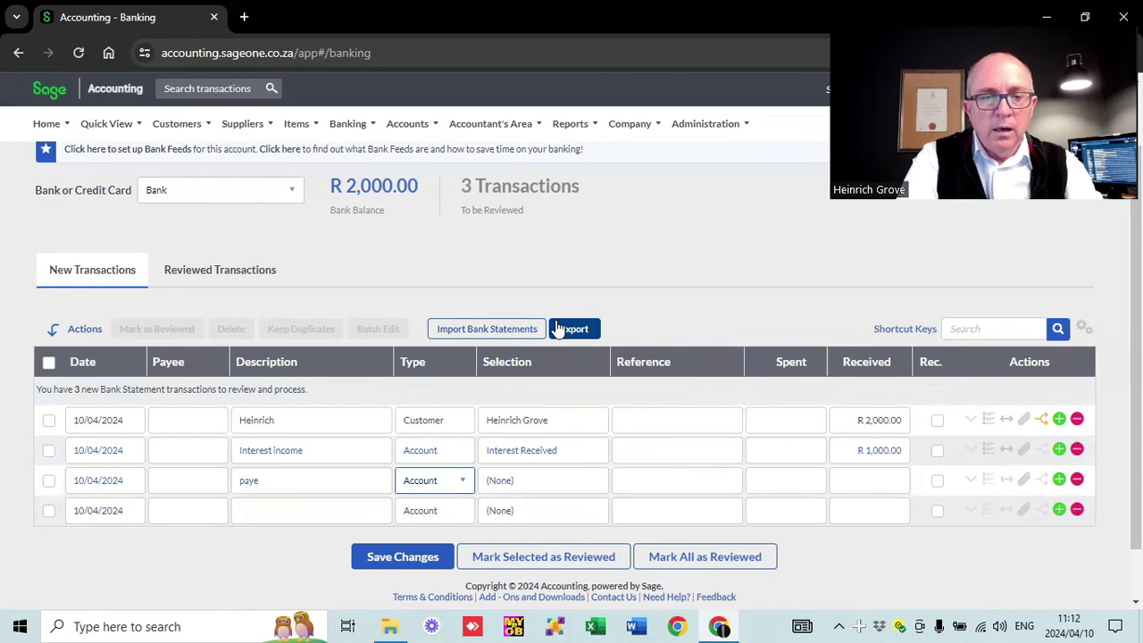
click(459, 489)
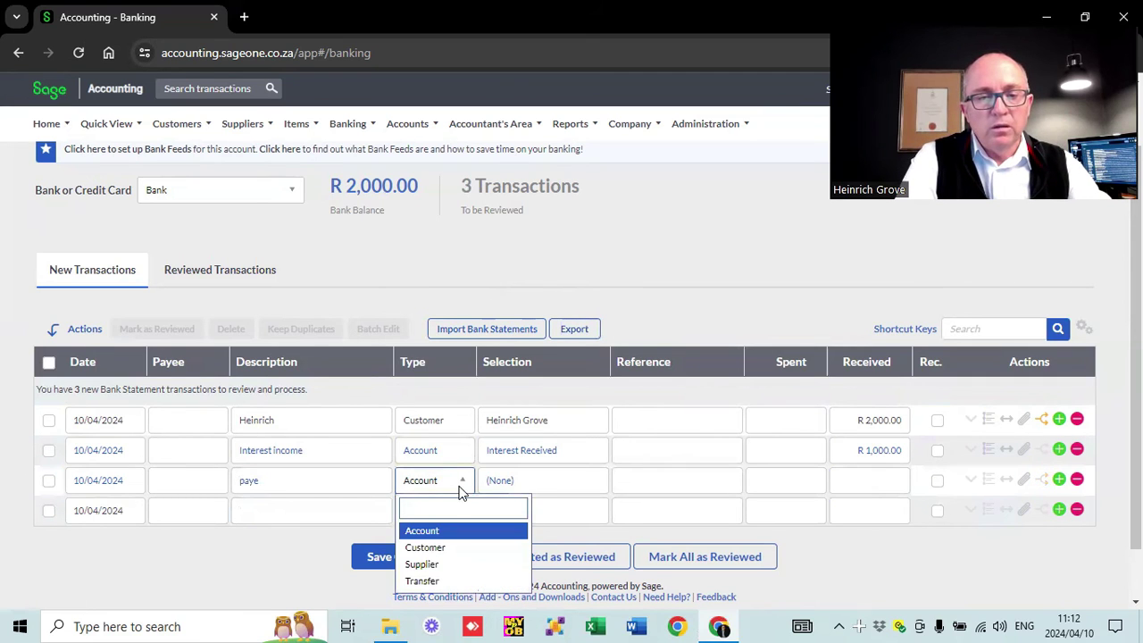
click(434, 566)
click(536, 490)
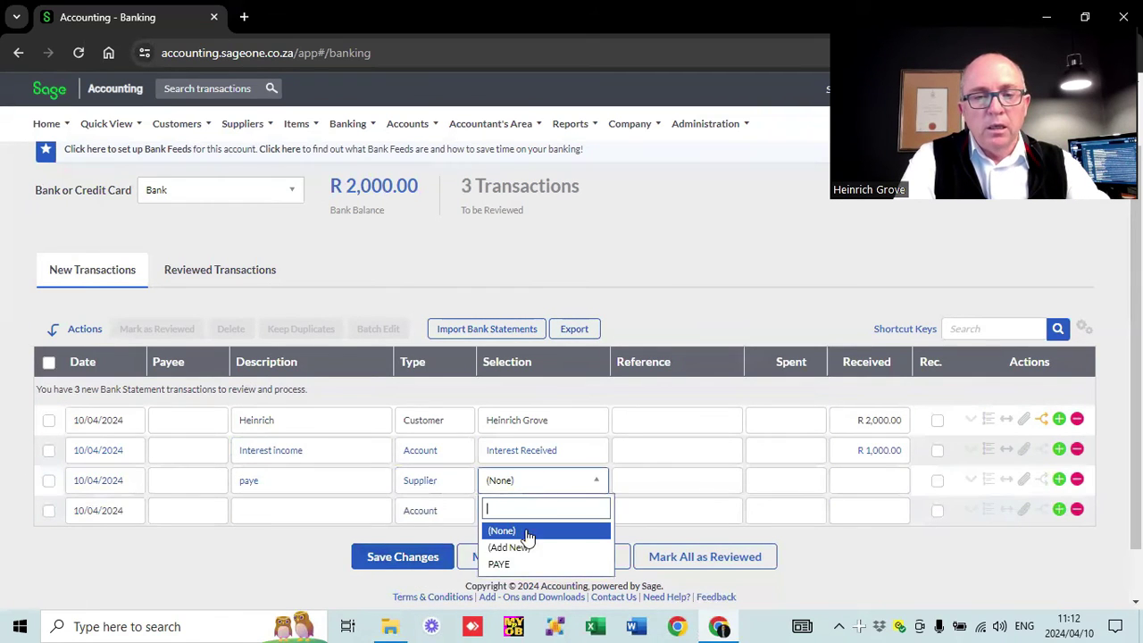
click(530, 565)
- Enter R 3,000.00 as spent and allocate it to invoice SIV0000001
click(863, 480)
click(772, 480)
text(3000)
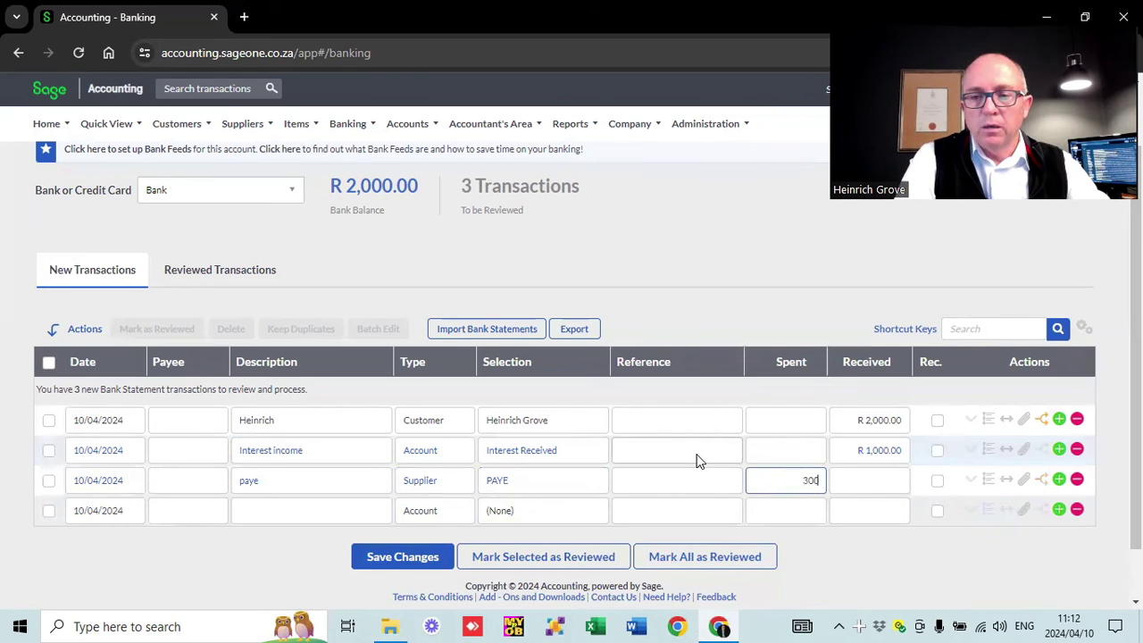
click(1040, 478)
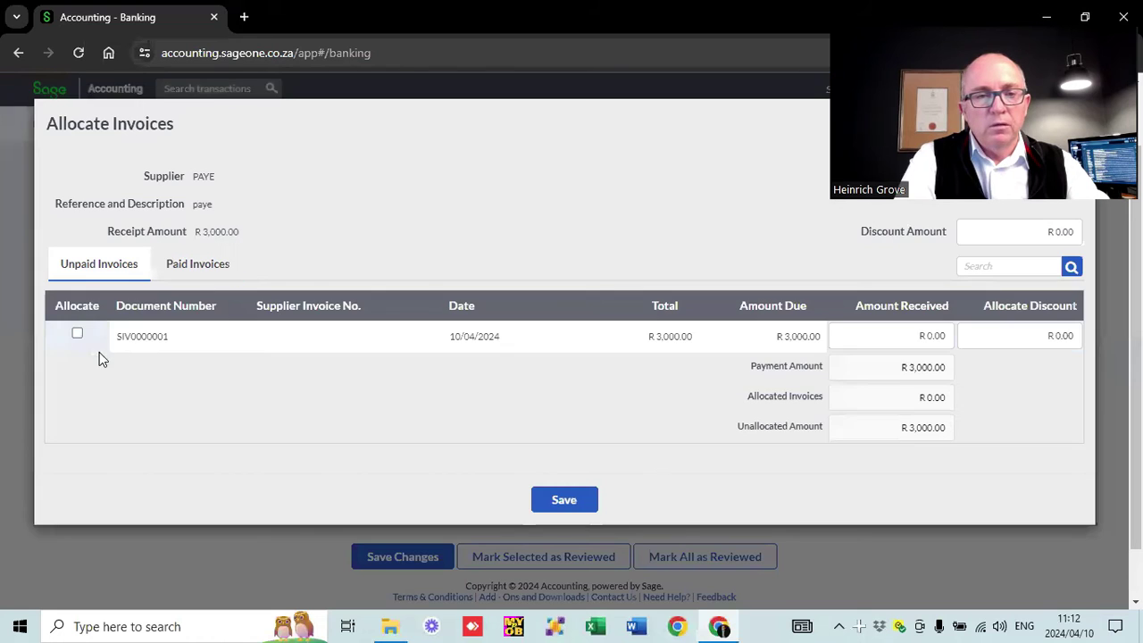
click(76, 335)
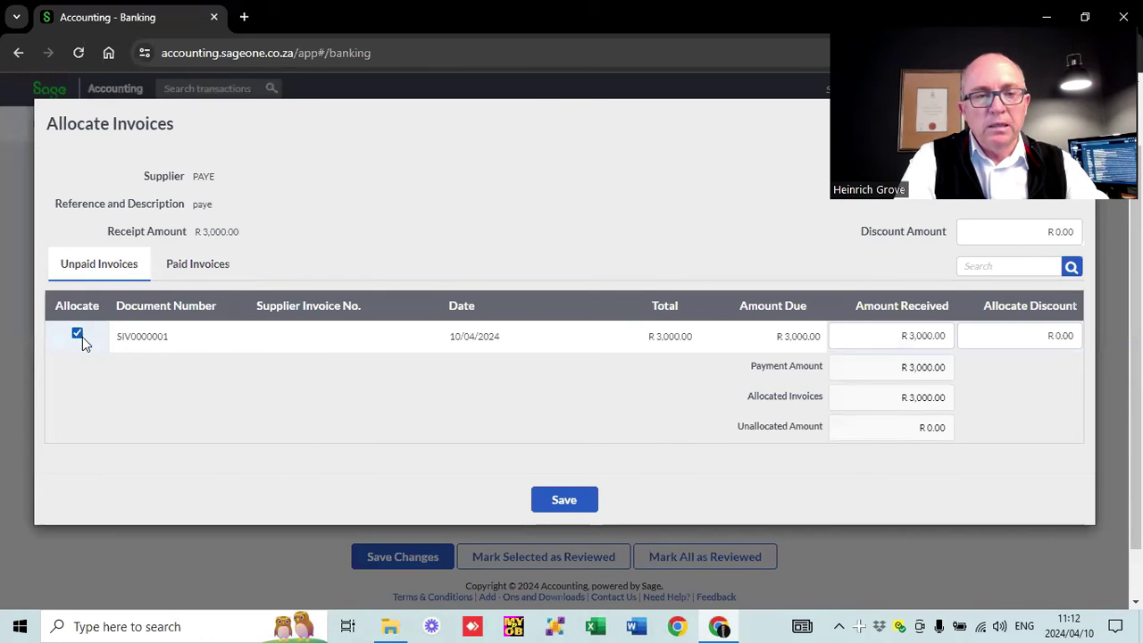
click(543, 496)
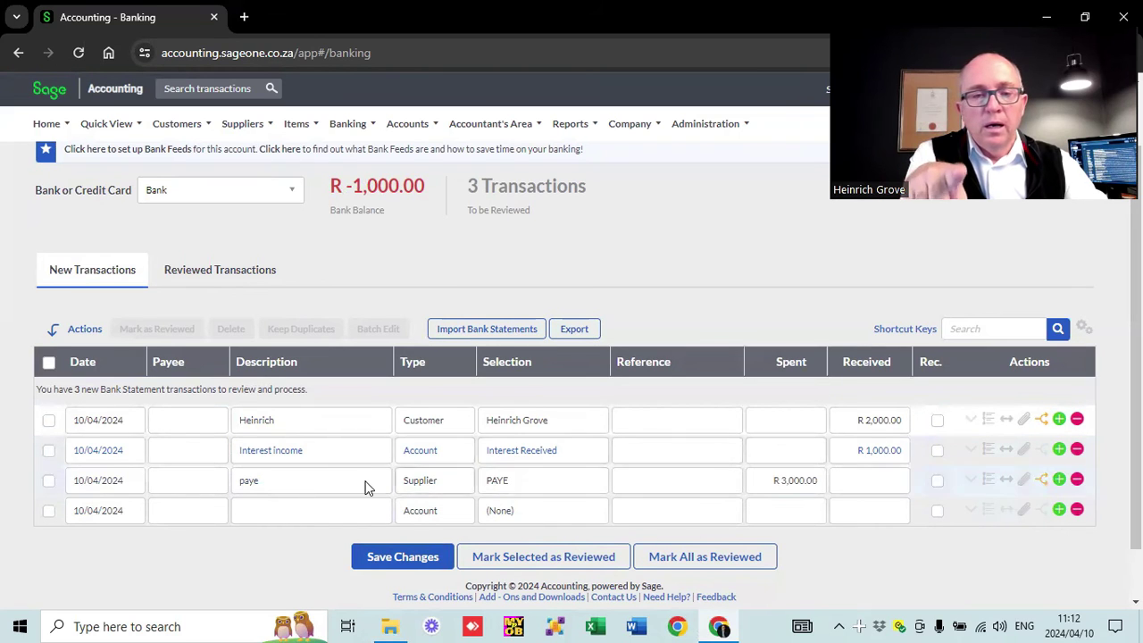
- Add a fourth line, 'Bank charges', posting R 300.00 spent to Bank Charges, and save all lines
click(266, 510)
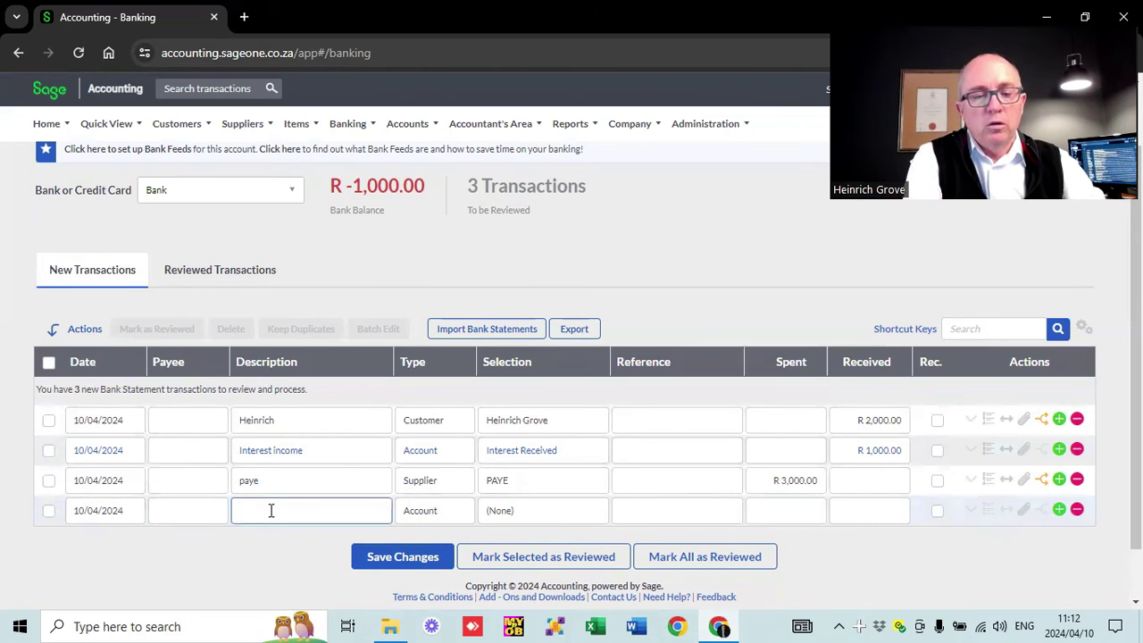
text(Bank c)
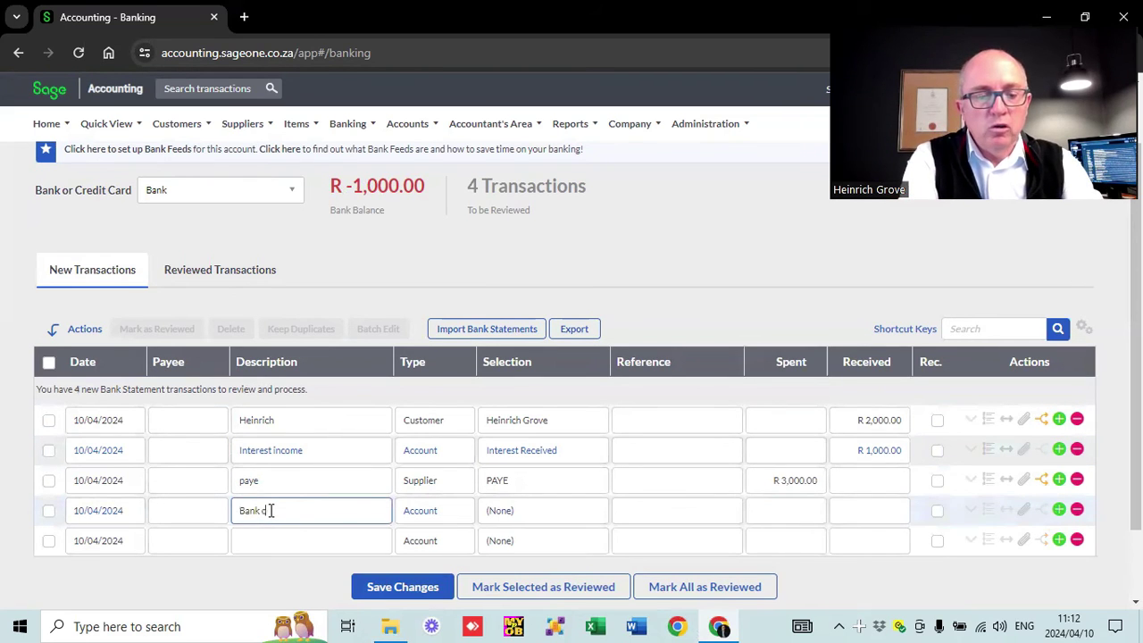
key(Tab)
key(Tab)
text(bar)
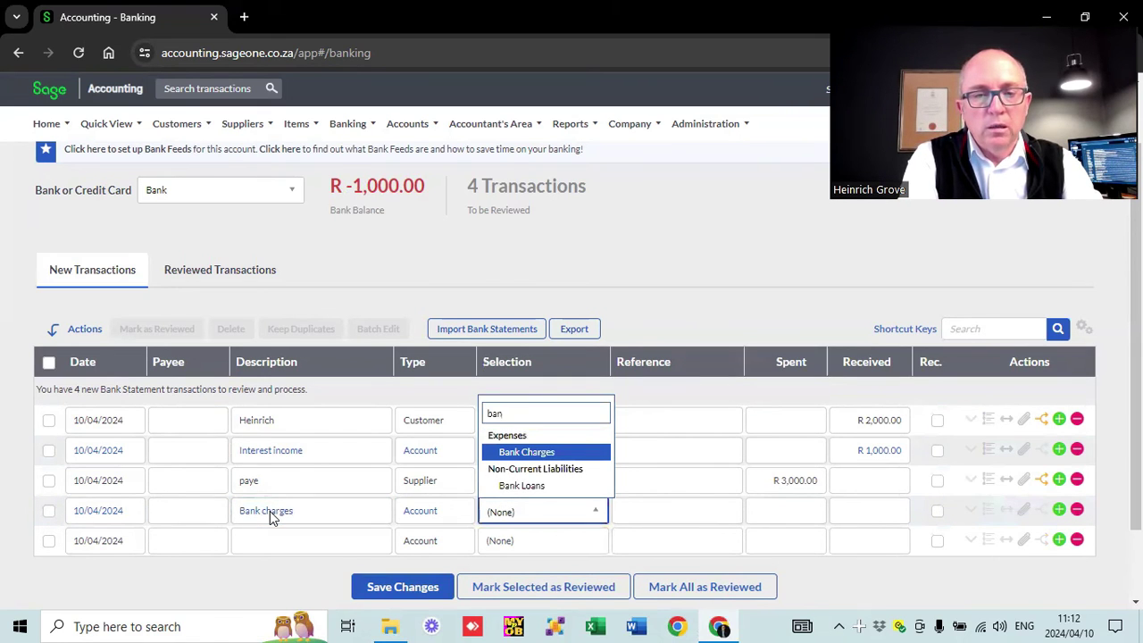
key(Tab)
key(Tab)
text(30)
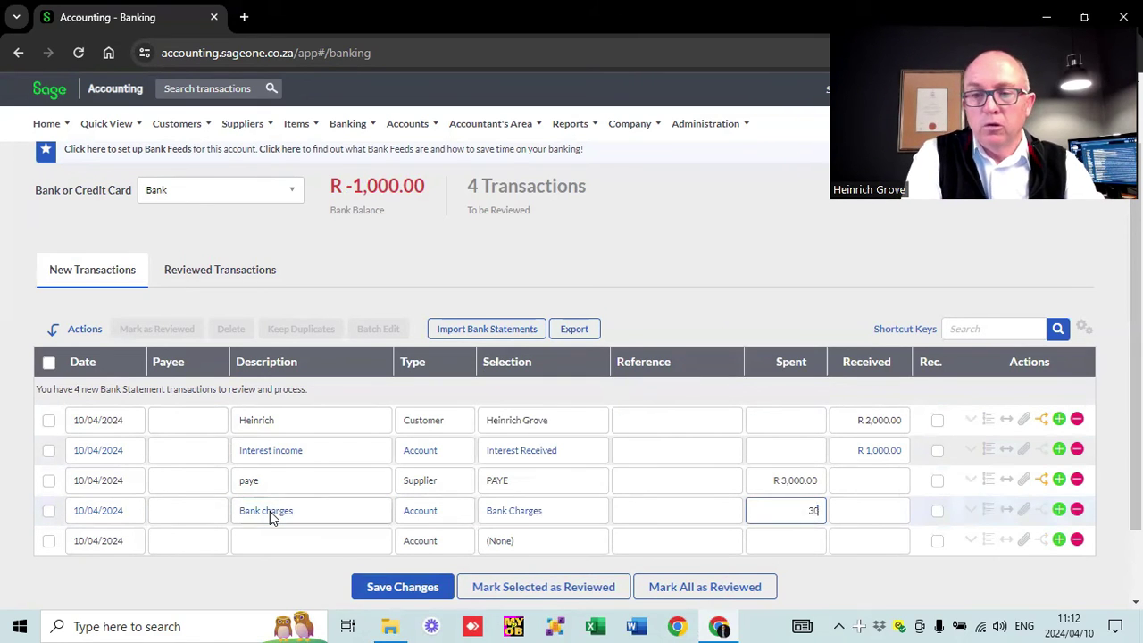
key(Tab)
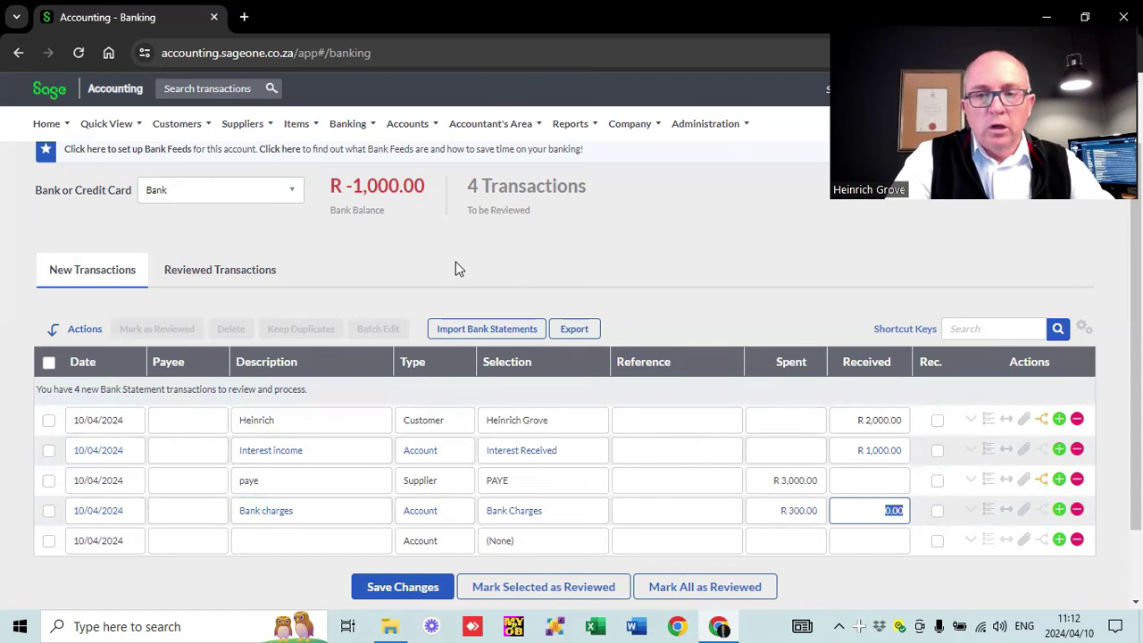
key(Tab)
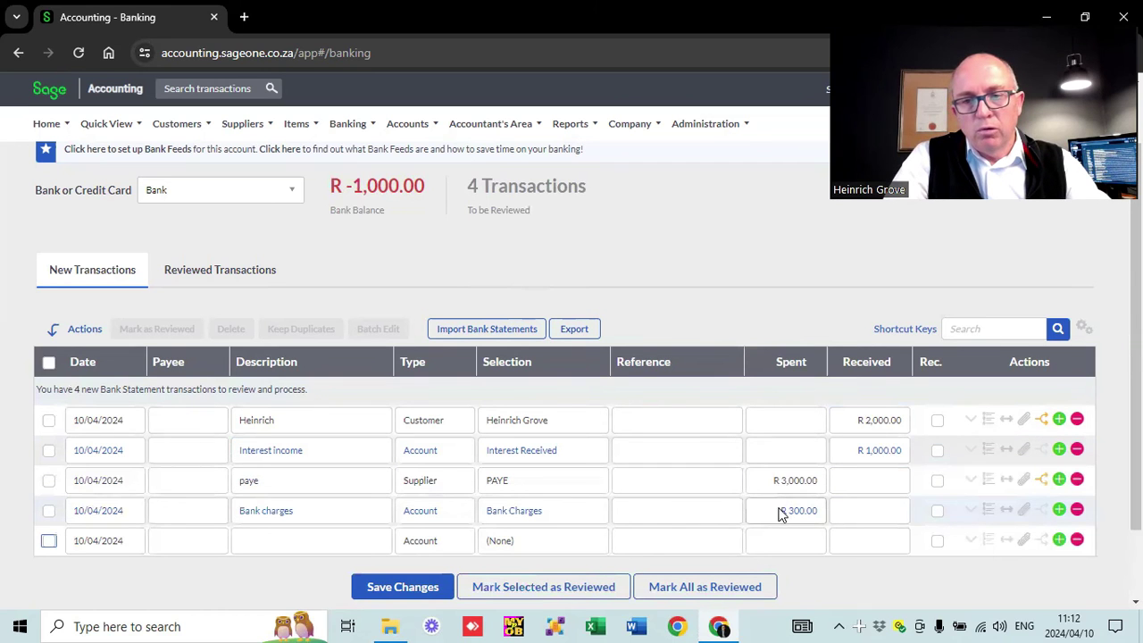
click(649, 298)
click(418, 591)
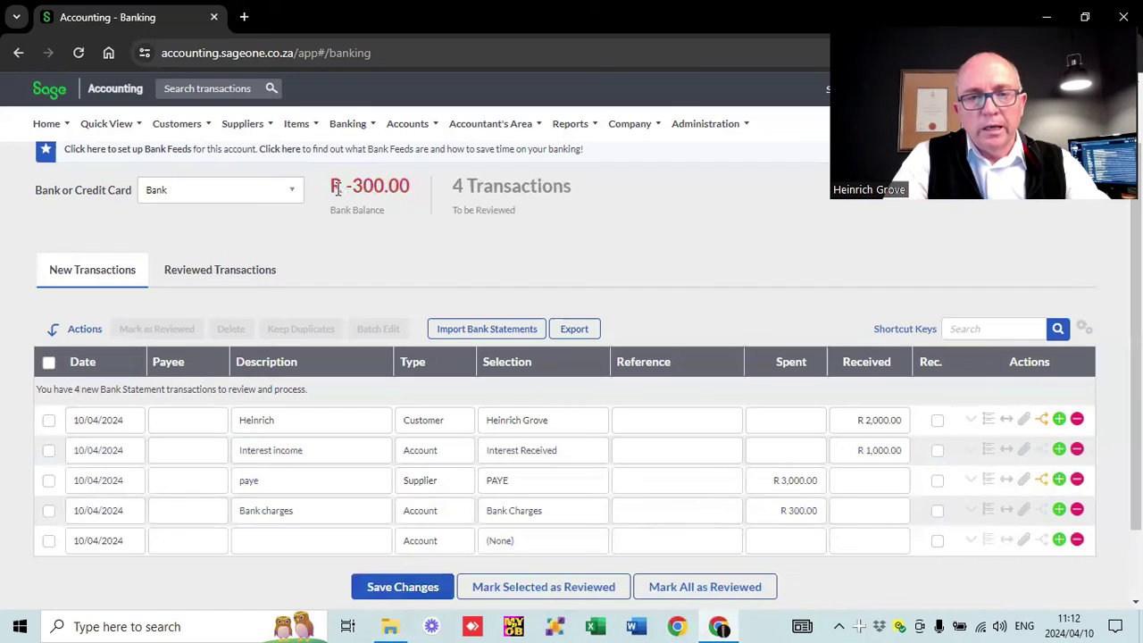
- Highlight the R -300.00 bank balance and show the Banking > Reports submenu
drag(337, 185, 409, 203)
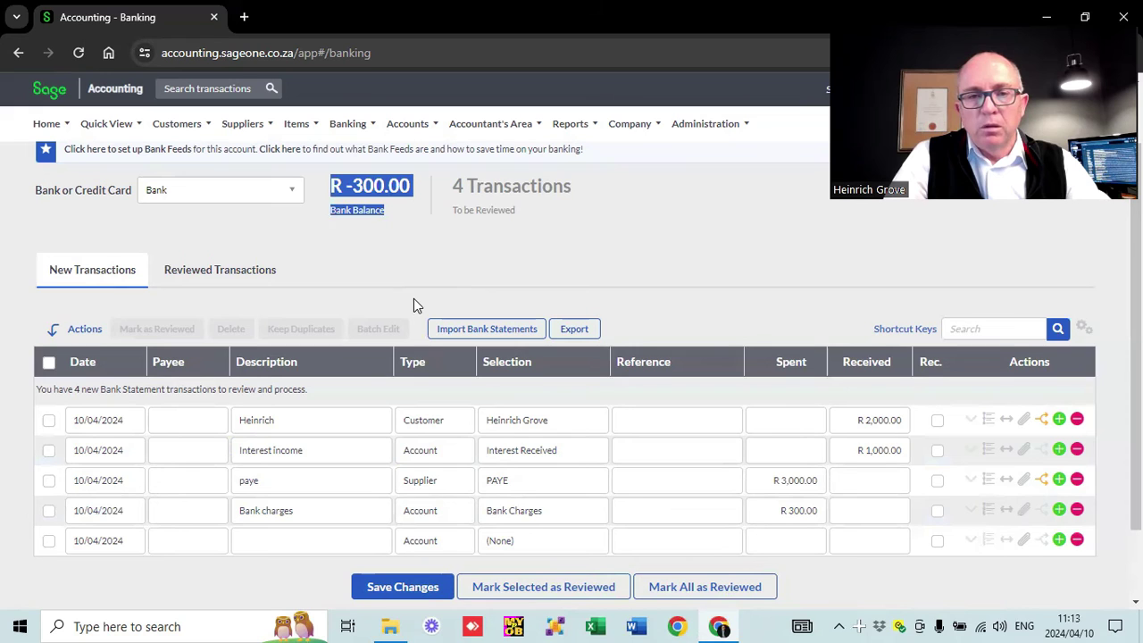
mouse_move(347, 123)
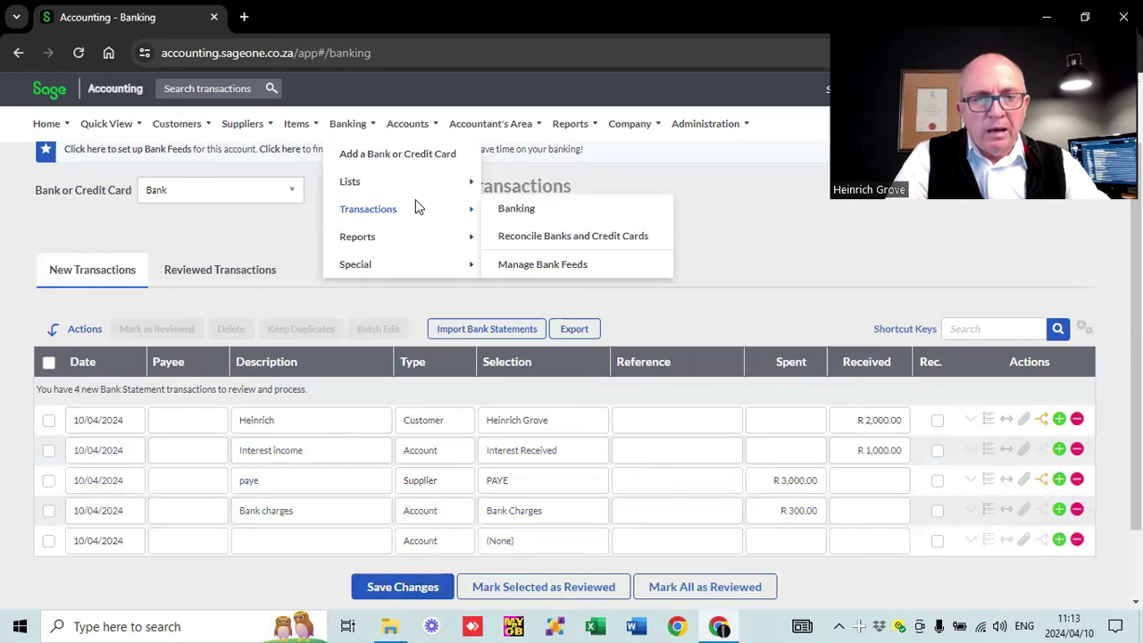
mouse_move(419, 241)
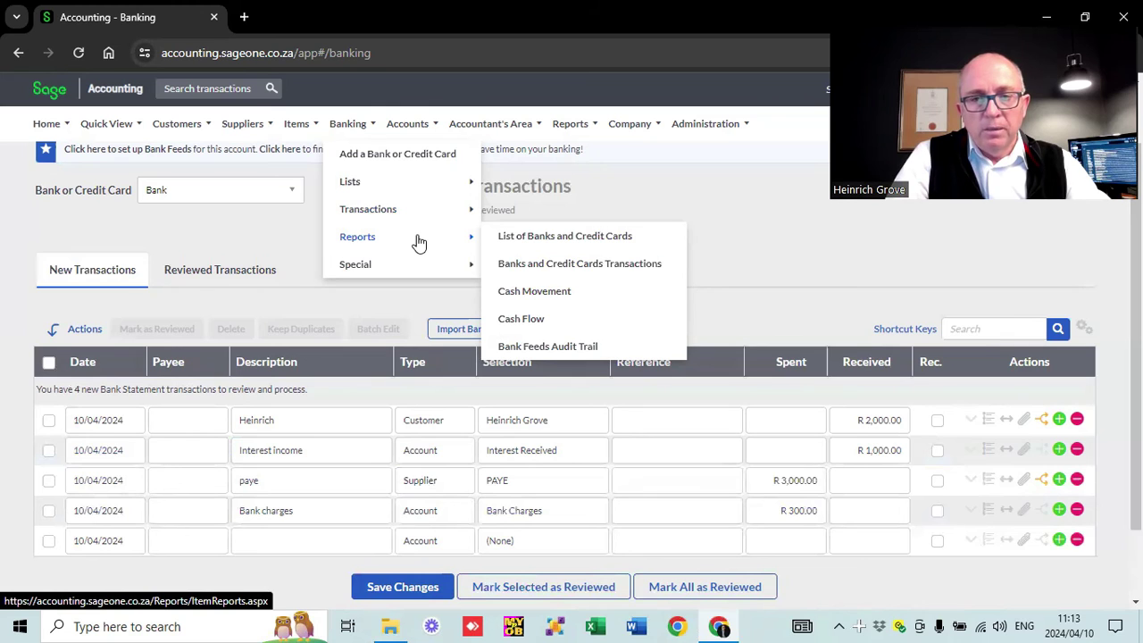
click(537, 267)
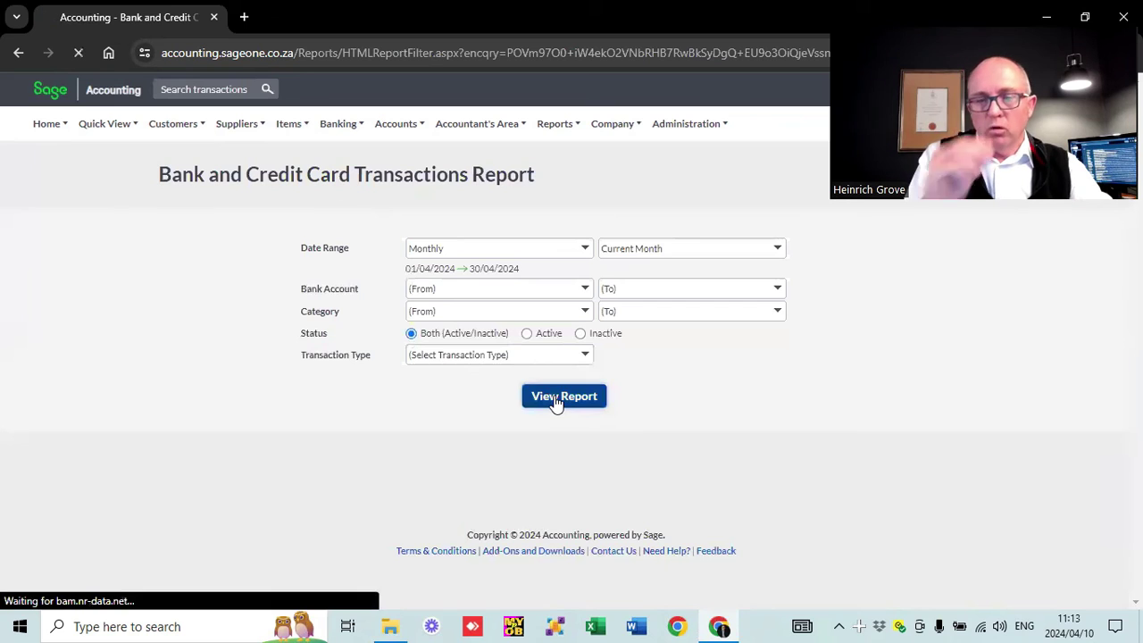
click(554, 398)
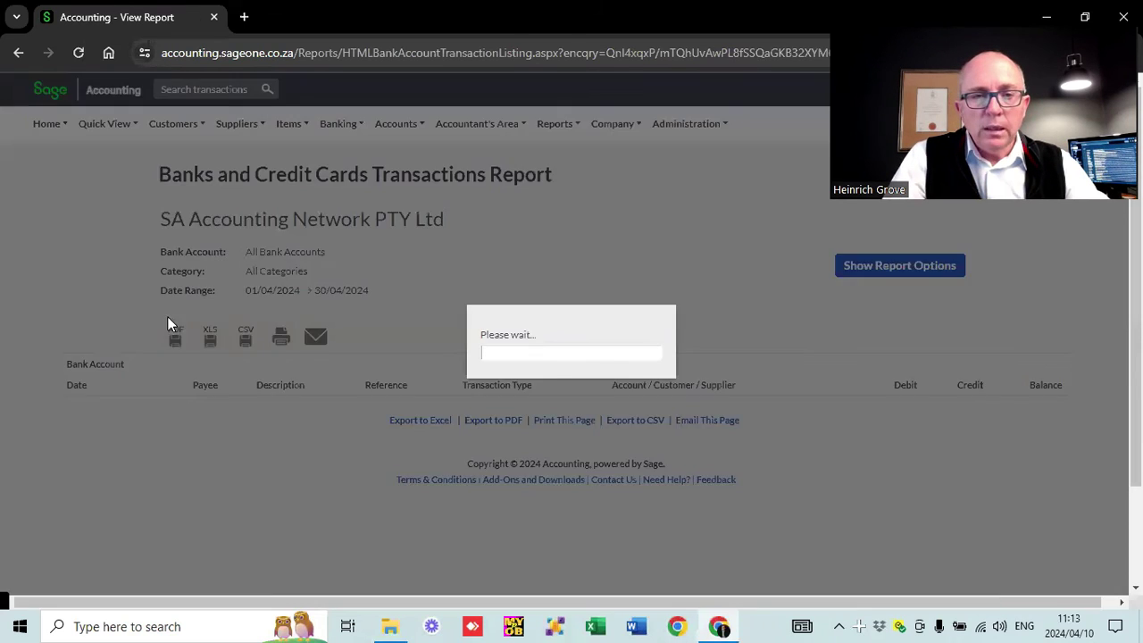
scroll(167, 318, down, 3)
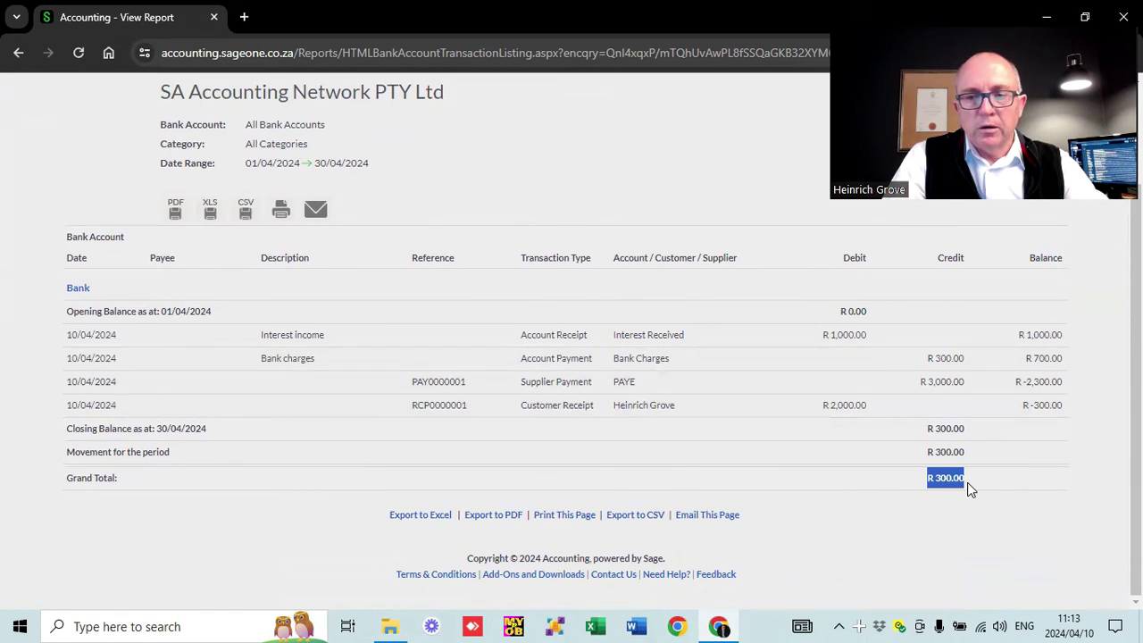
drag(1026, 417, 1064, 411)
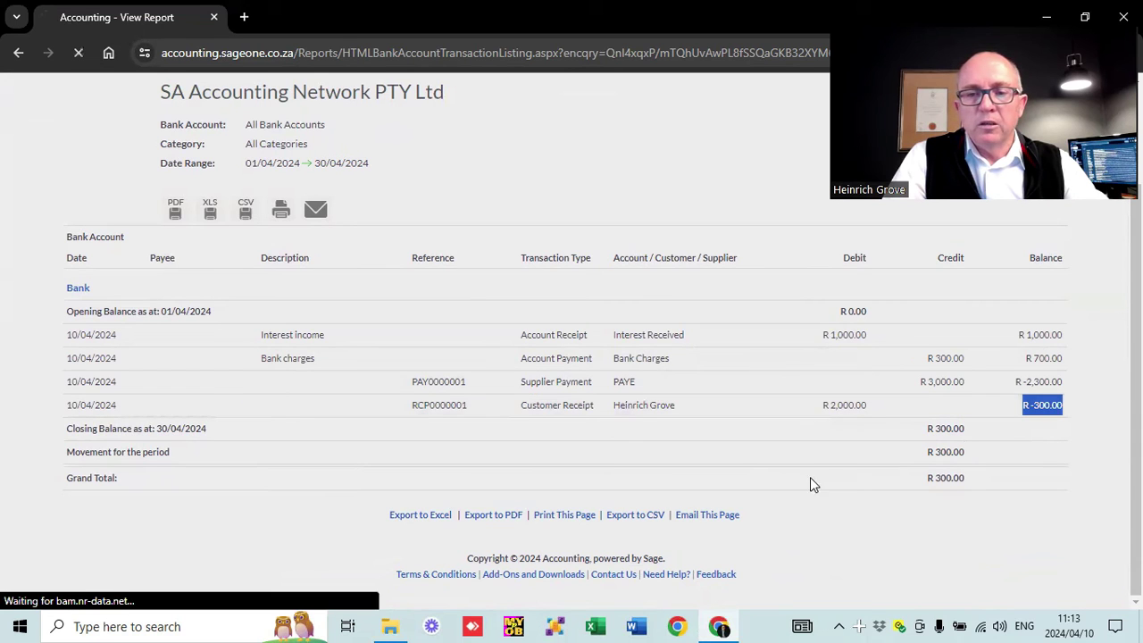
click(16, 53)
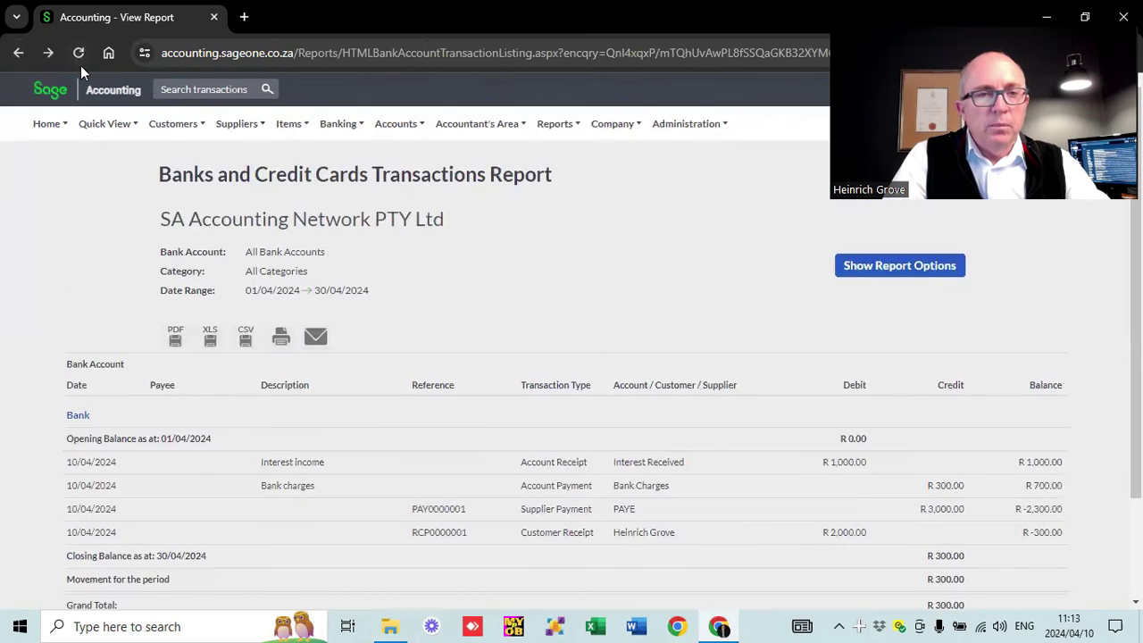
click(16, 55)
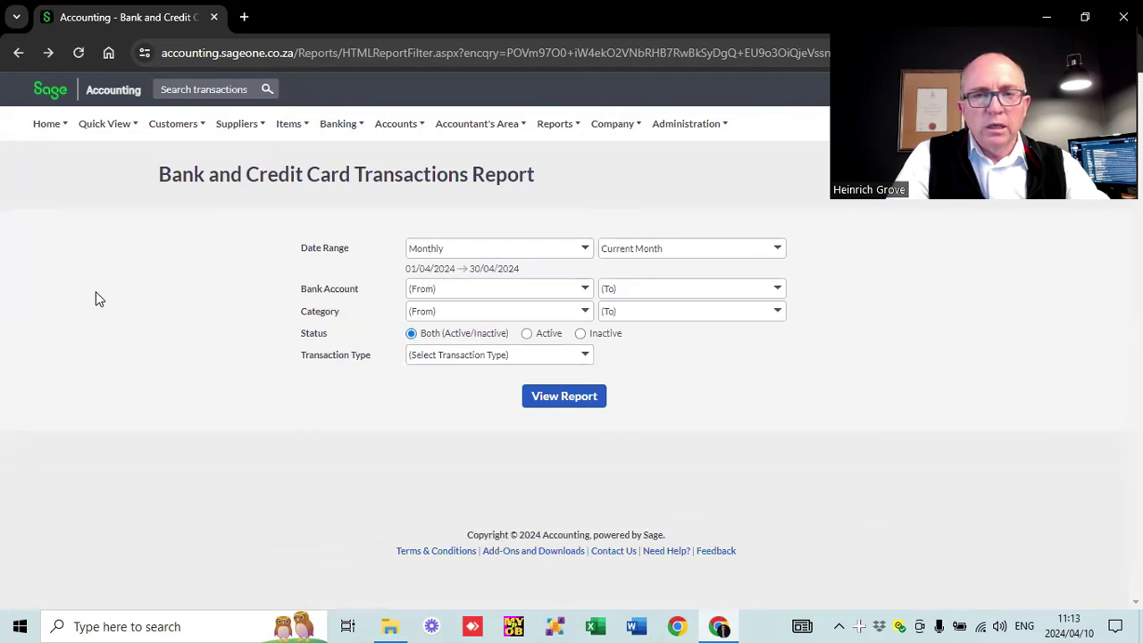
mouse_move(179, 125)
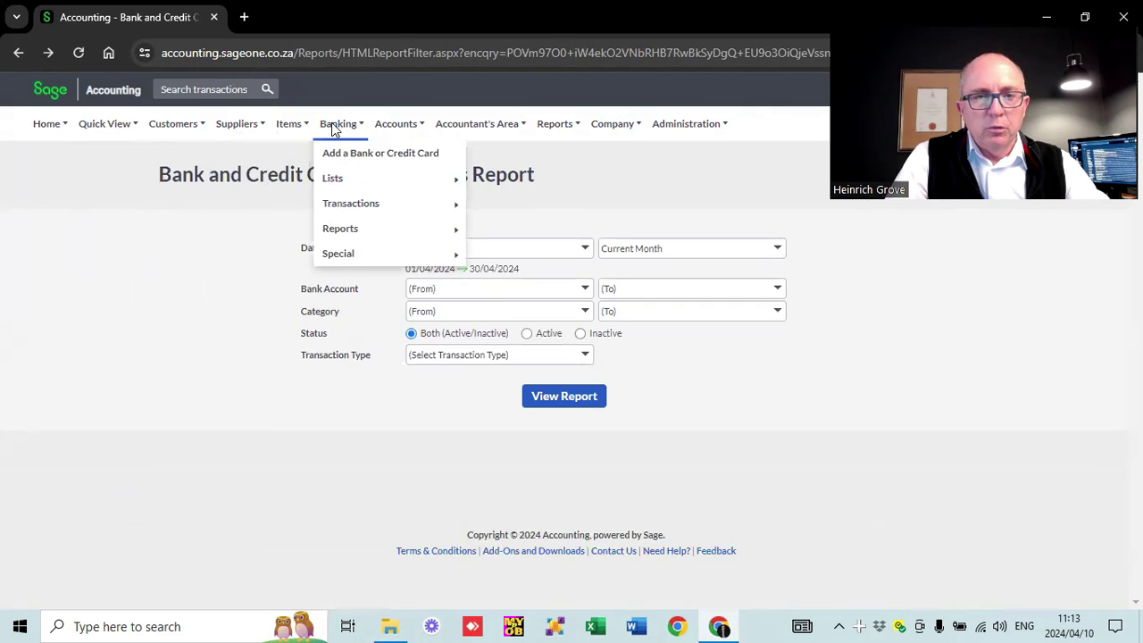
- View the April 2024 Profit and Loss report: sales 3,000, expenses 3,300, net profit 700
mouse_move(290, 125)
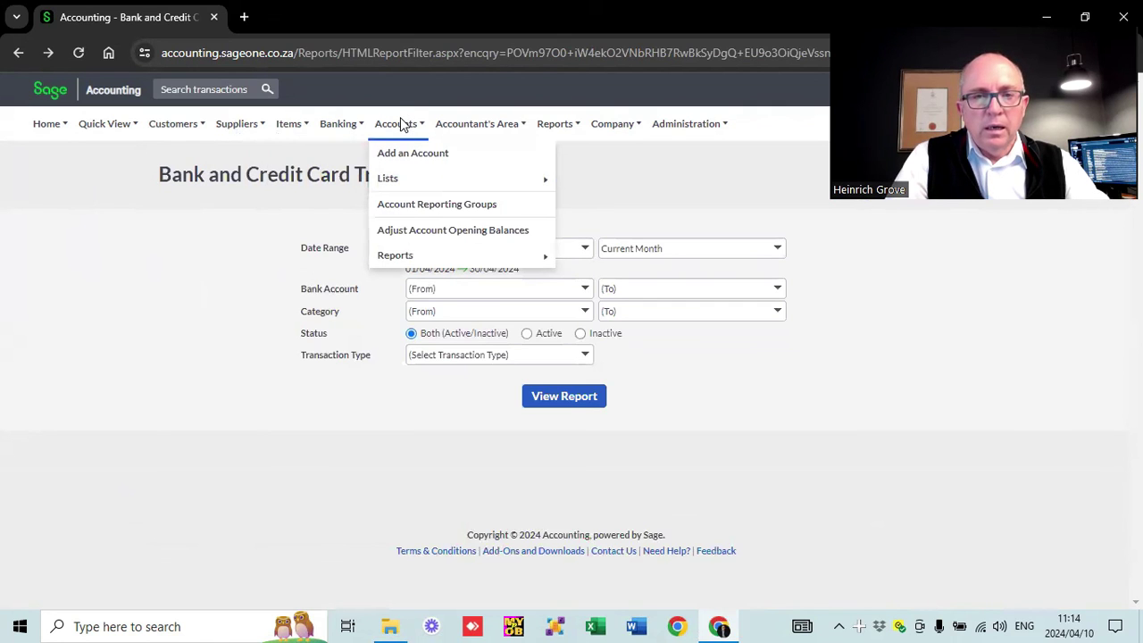
mouse_move(492, 132)
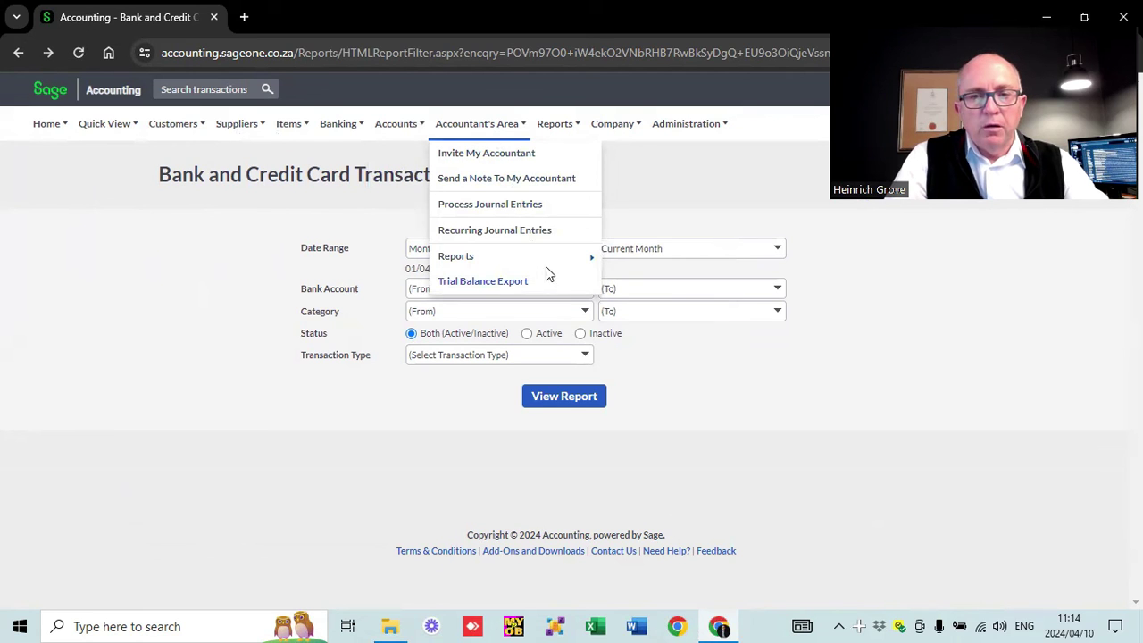
mouse_move(560, 260)
mouse_move(649, 269)
click(758, 261)
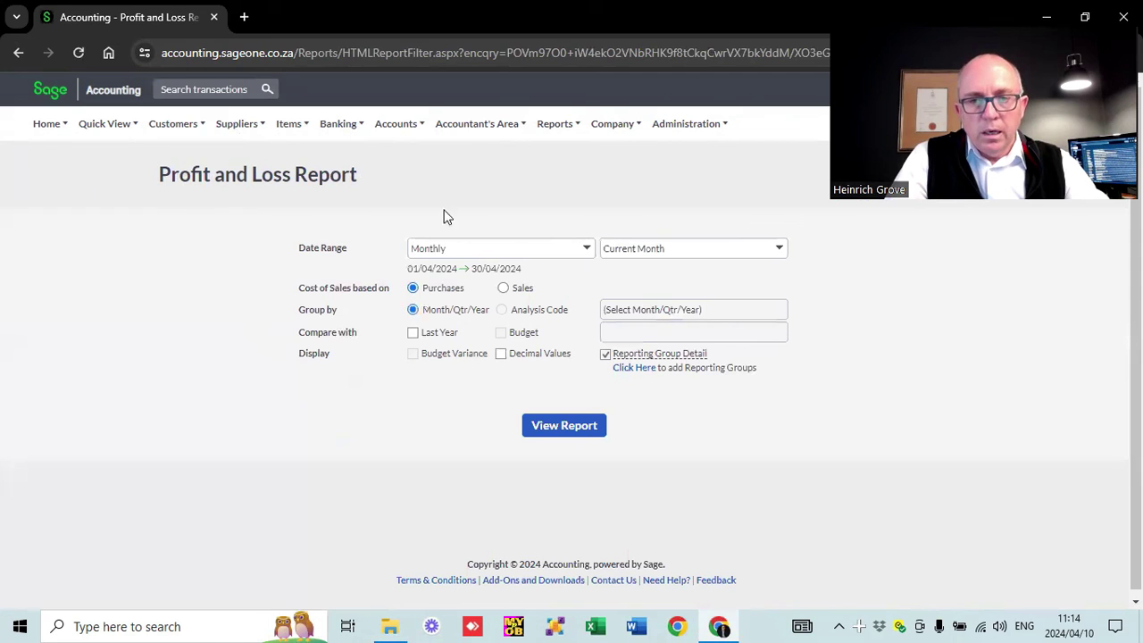
click(575, 428)
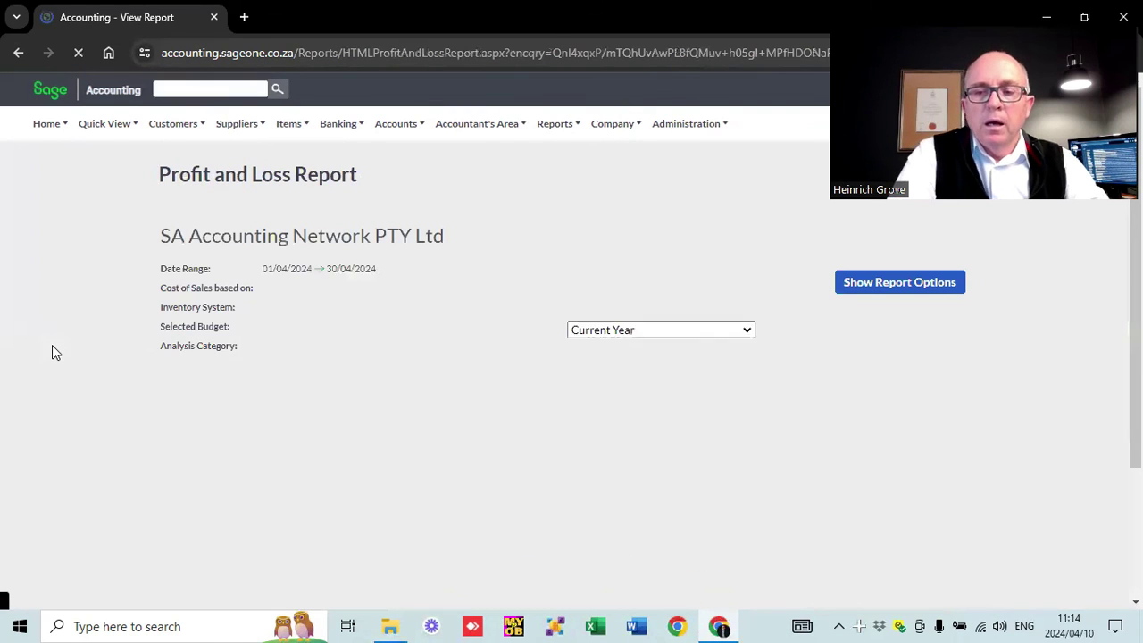
scroll(137, 362, down, 3)
scroll(113, 364, up, 2)
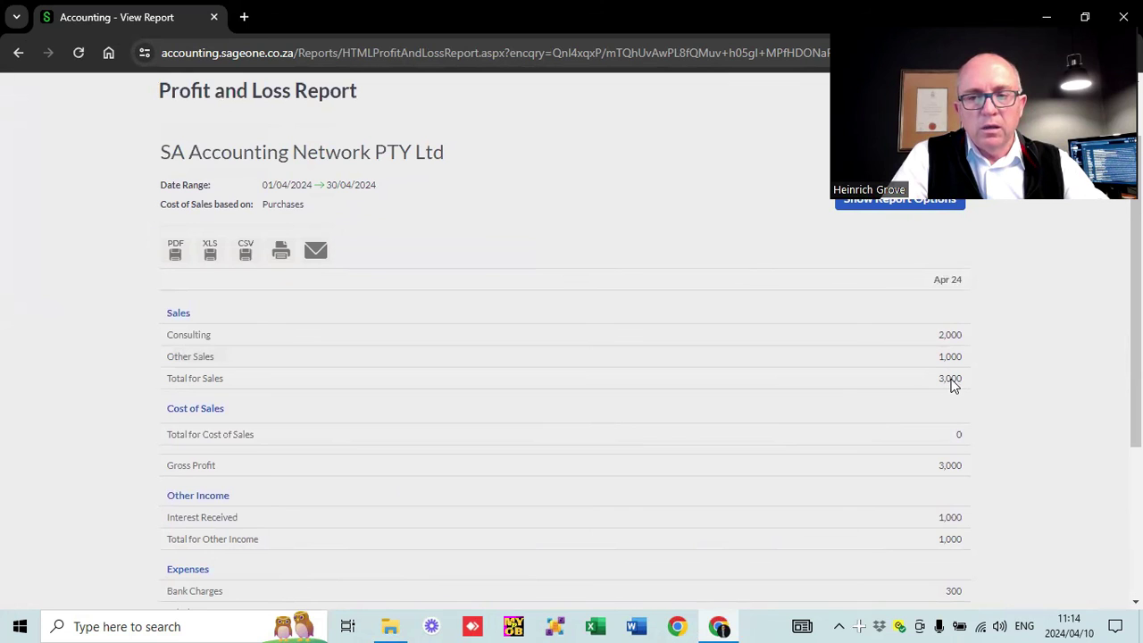
scroll(954, 386, down, 2)
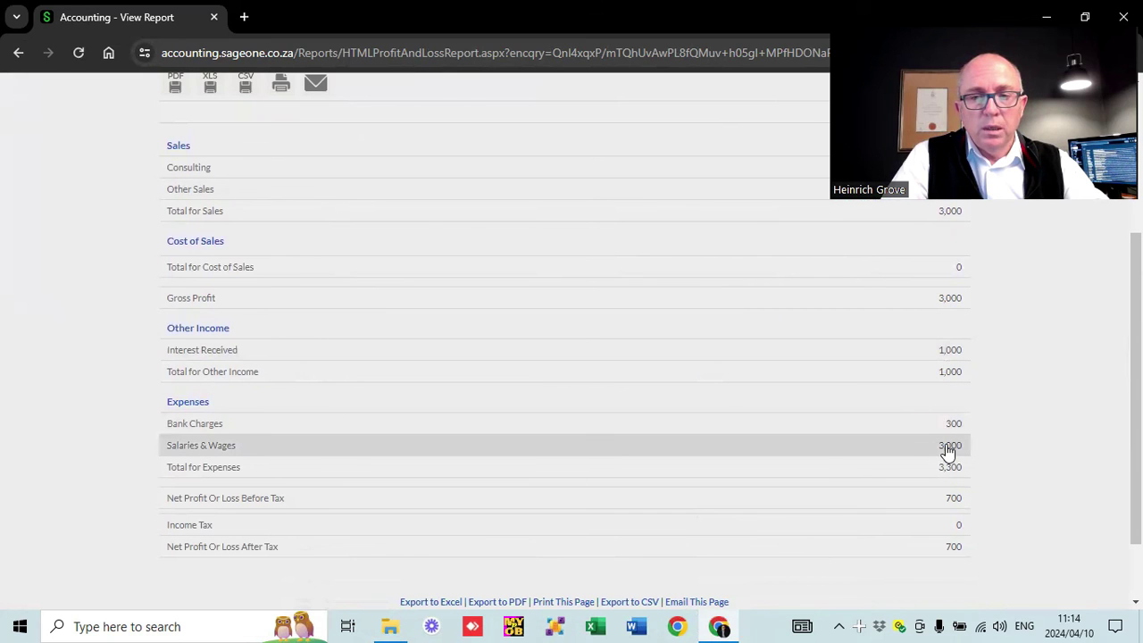
scroll(743, 473, down, 1)
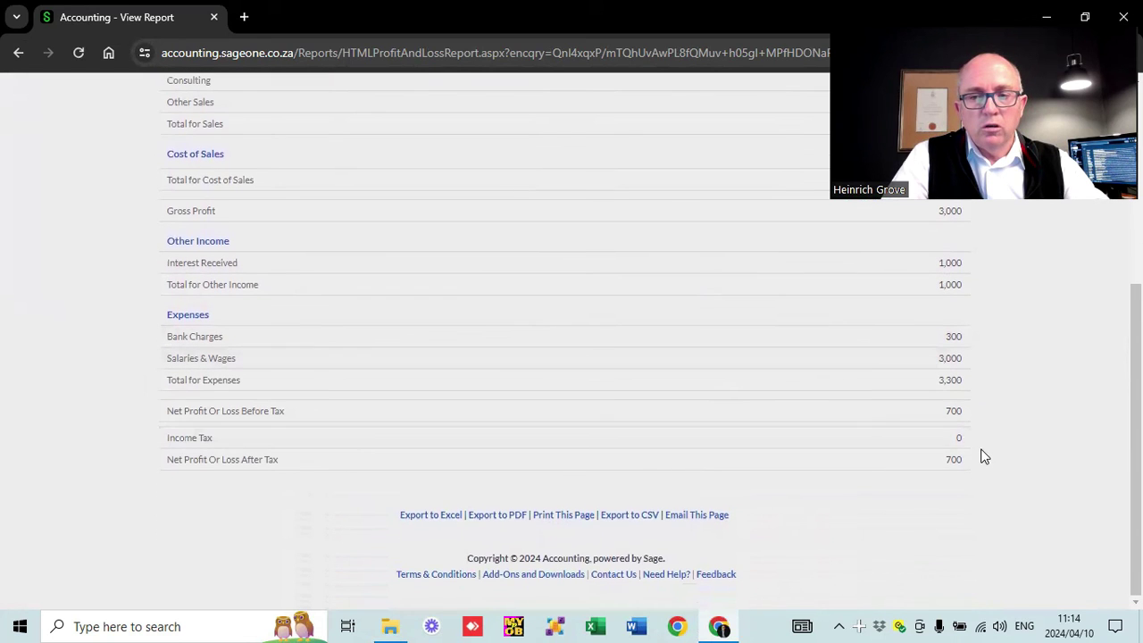
scroll(559, 413, up, 4)
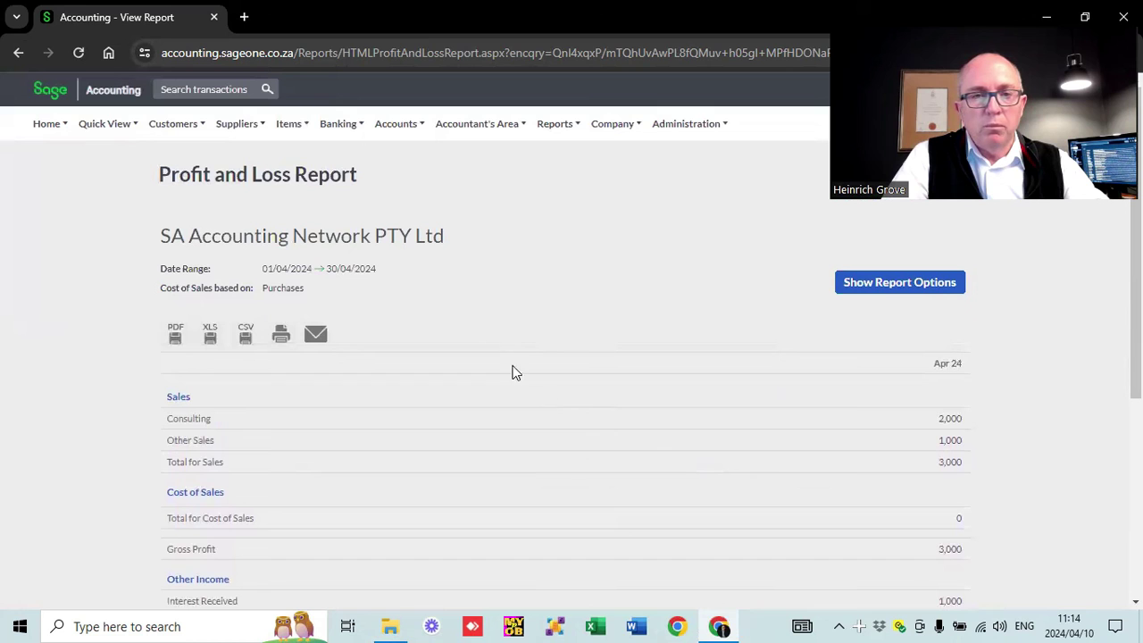
mouse_move(476, 124)
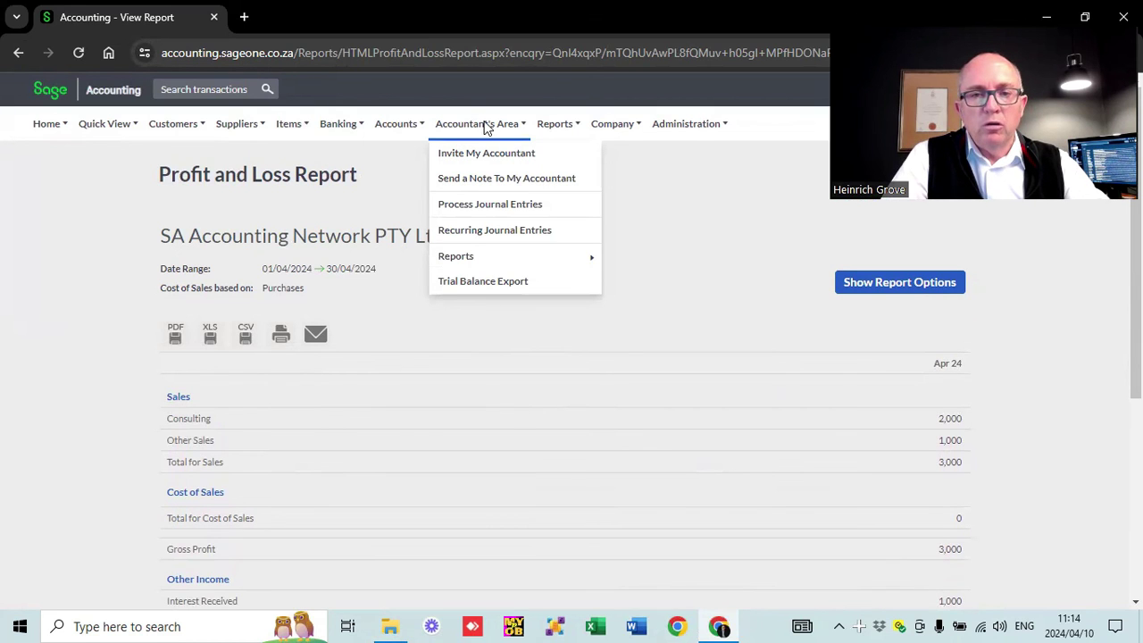
- Open the 10/04/2024 Balance Sheet in a new tab, showing Total Assets of R 1,000.00
mouse_move(565, 256)
mouse_move(700, 255)
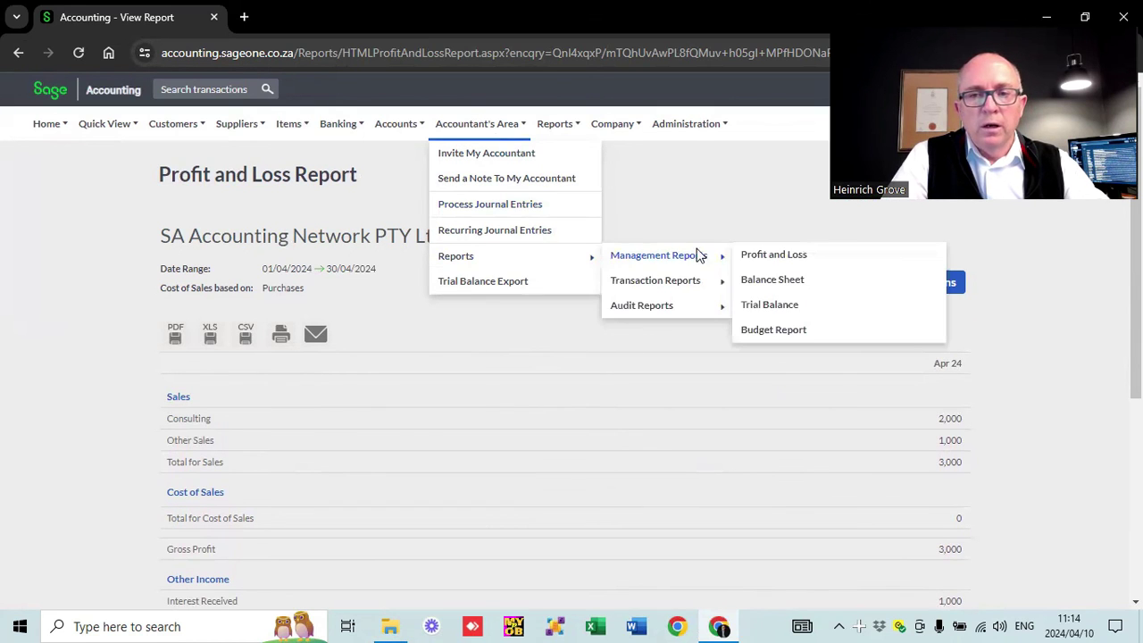
right_click(760, 288)
click(786, 298)
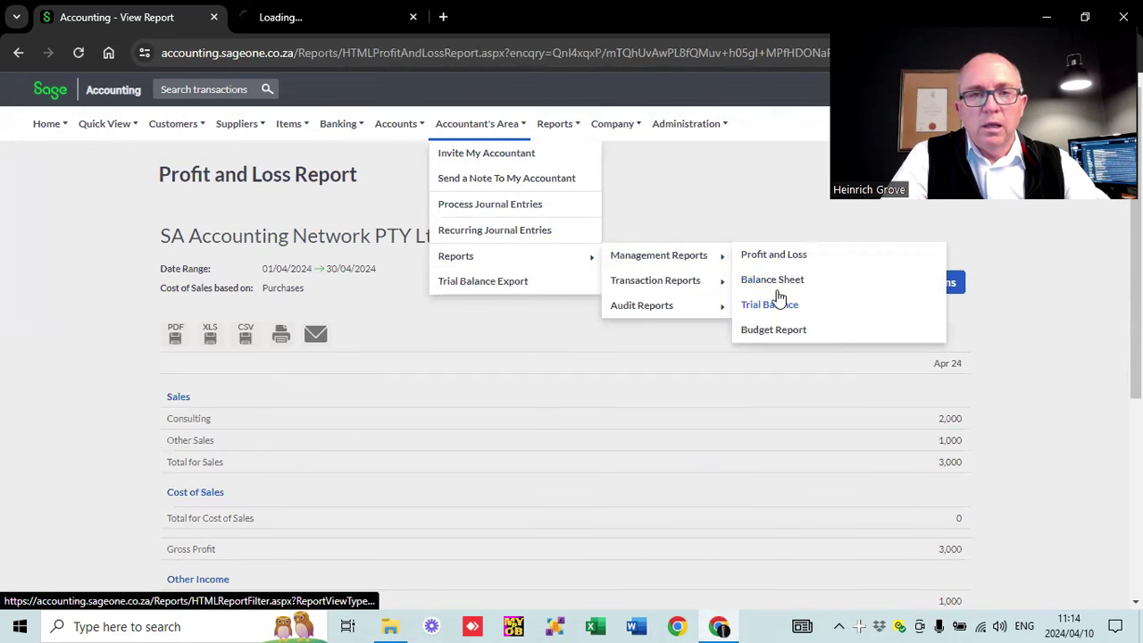
click(273, 20)
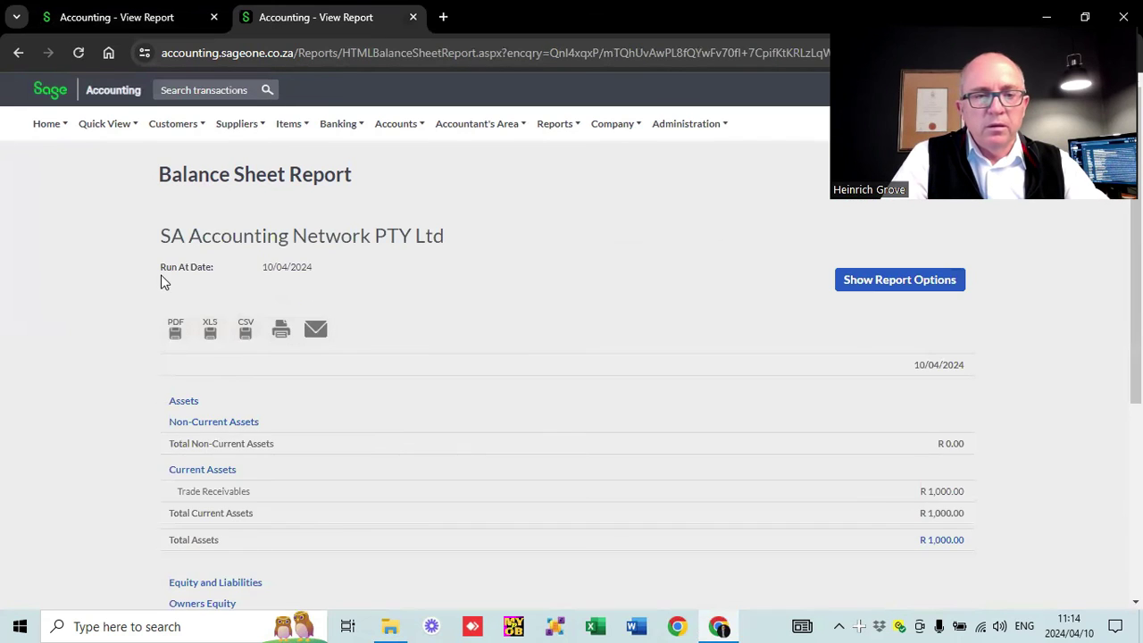
scroll(163, 282, down, 1)
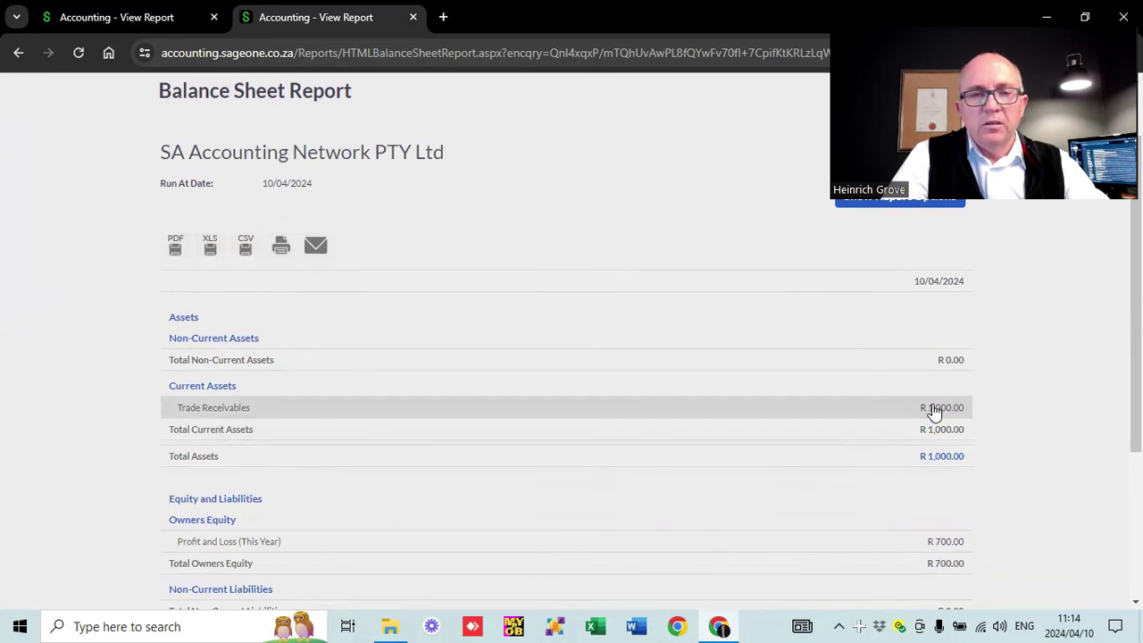
scroll(151, 320, up, 1)
- View Customer Balances - Days Outstanding (R 1,000.00 current) in a new tab, then return to the Balance Sheet
mouse_move(174, 121)
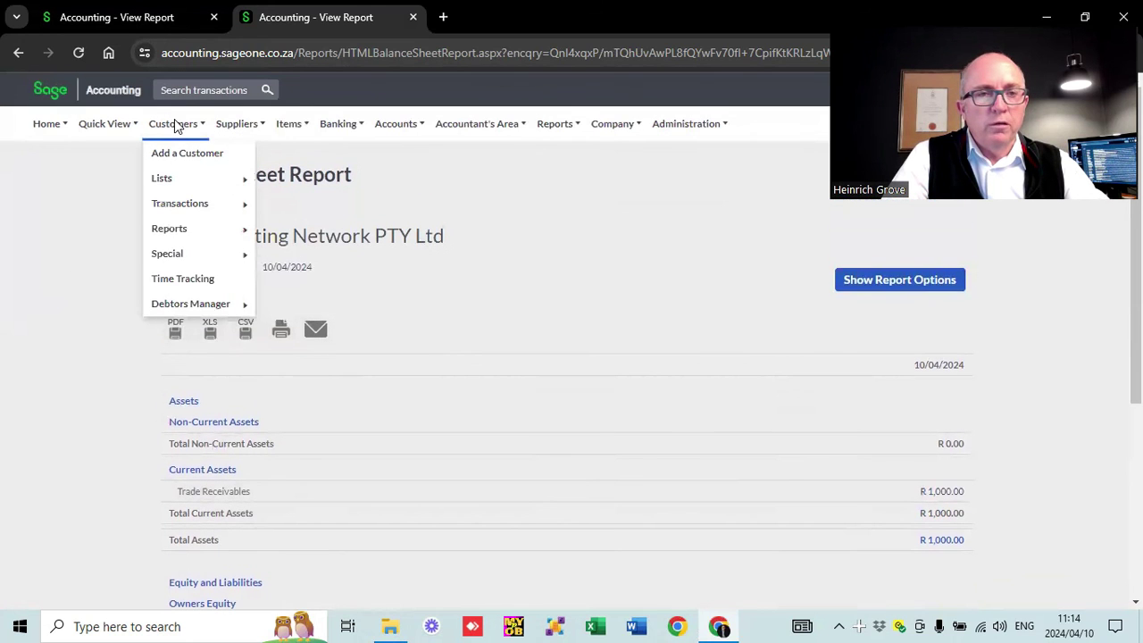
mouse_move(214, 234)
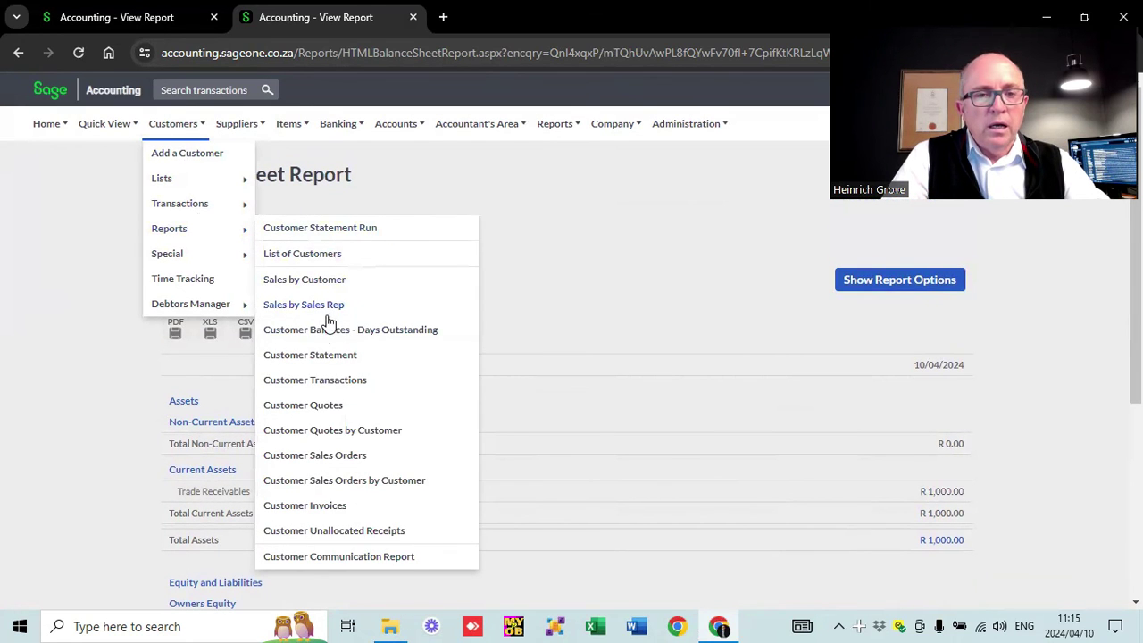
right_click(311, 337)
click(378, 354)
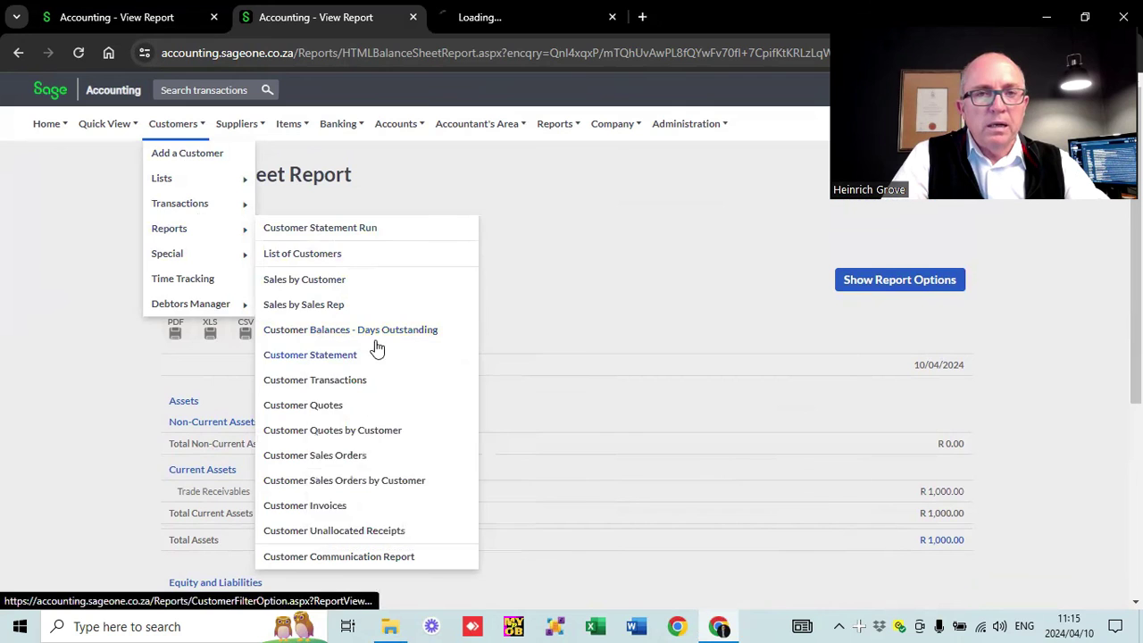
click(485, 19)
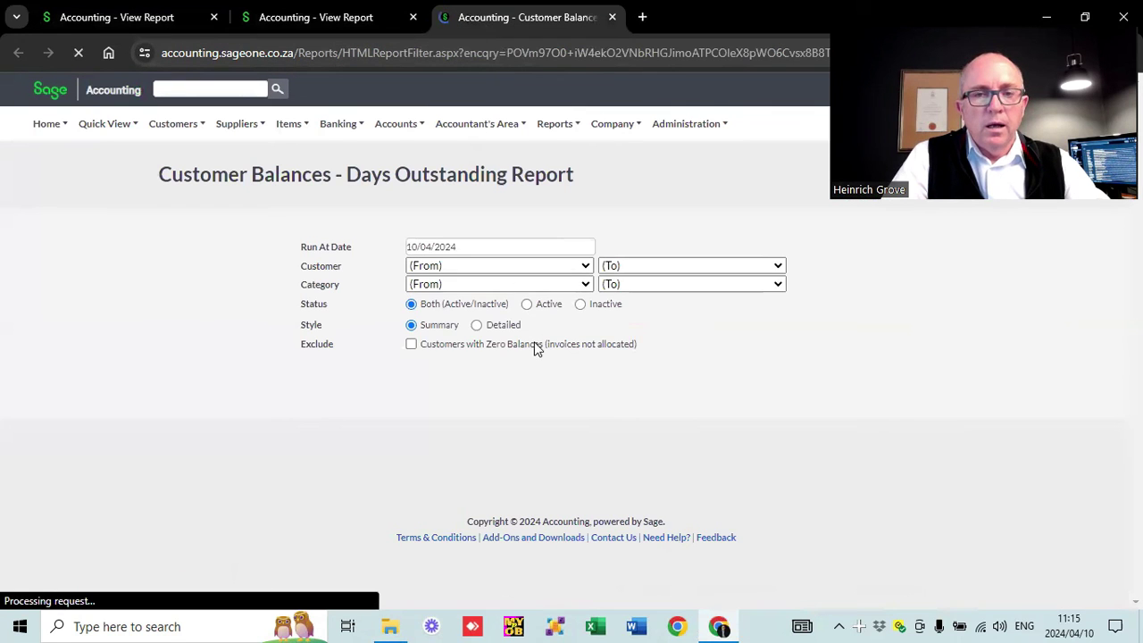
click(563, 400)
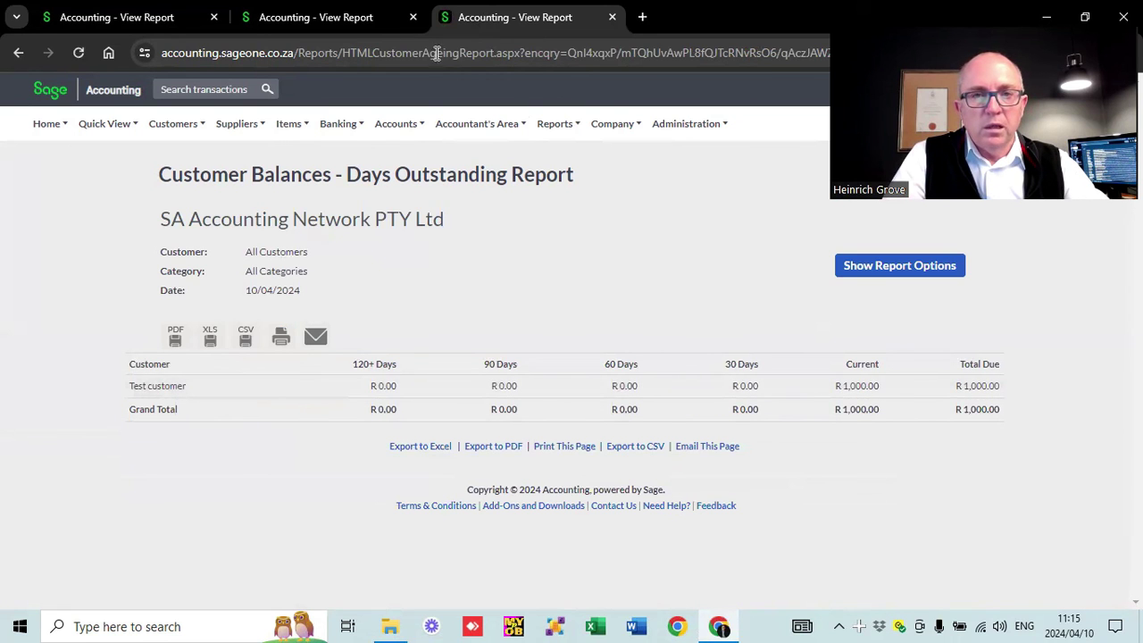
click(297, 20)
scroll(523, 347, down, 4)
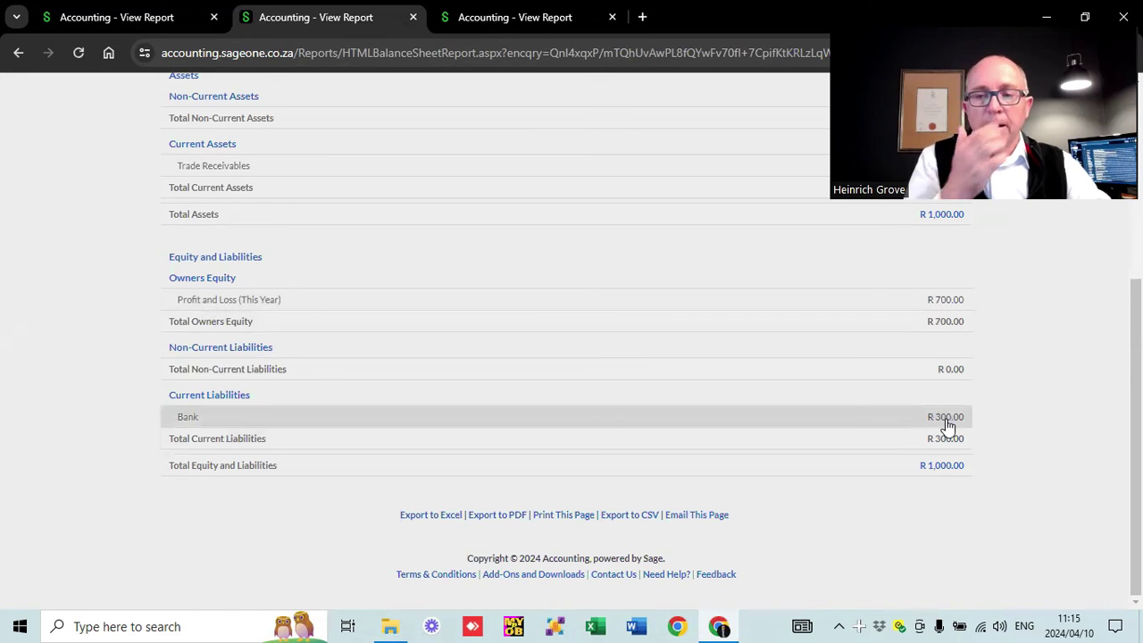
scroll(822, 397, up, 1)
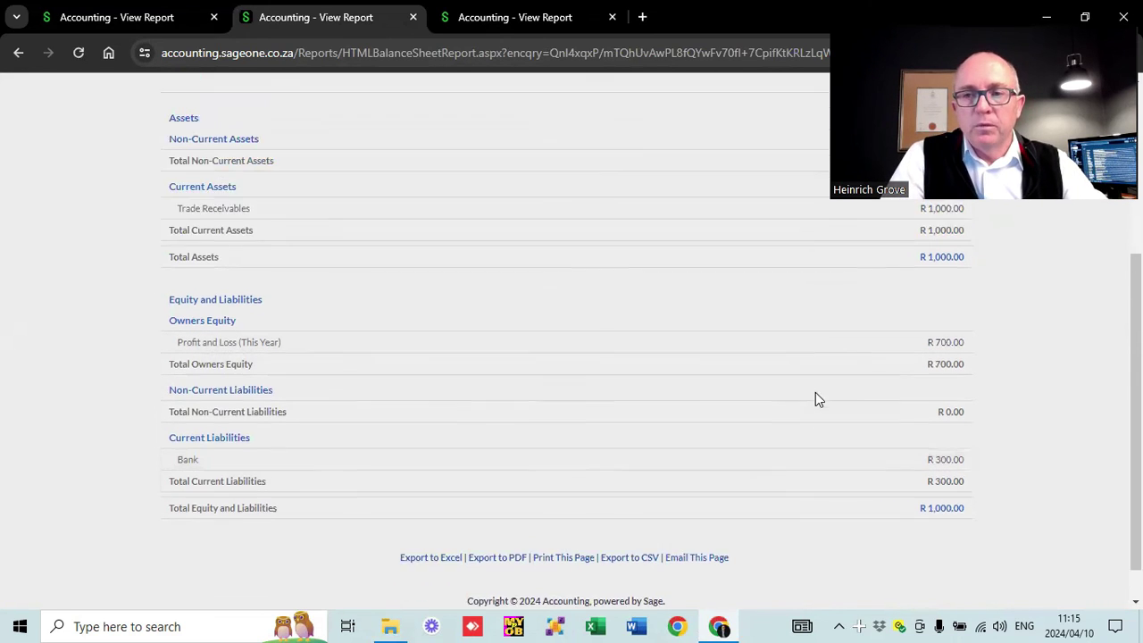
scroll(813, 397, up, 5)
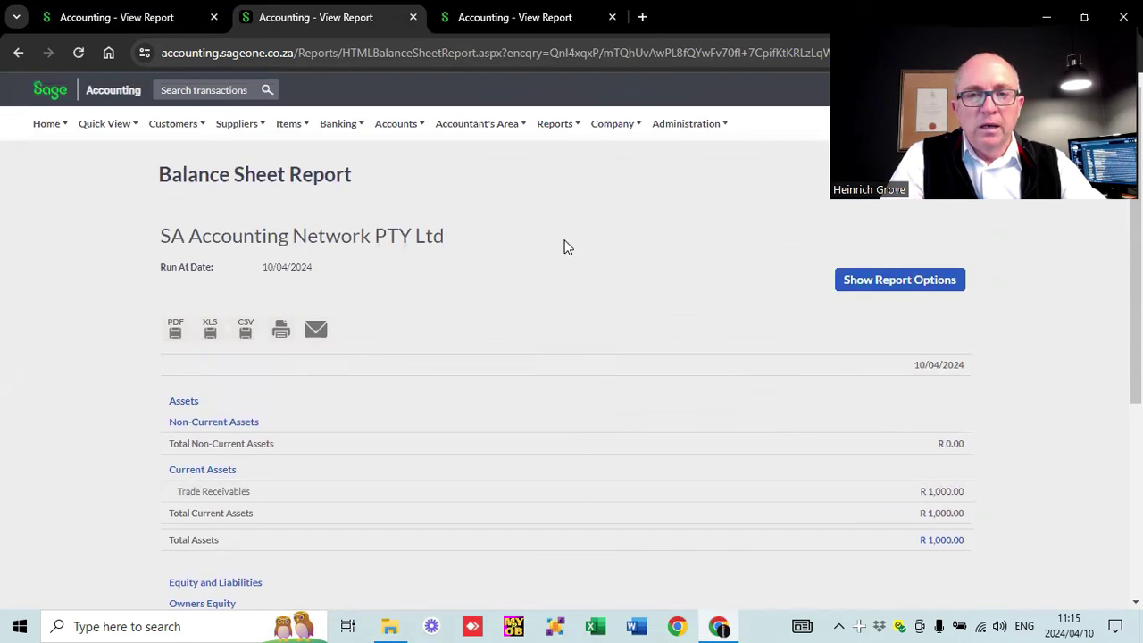